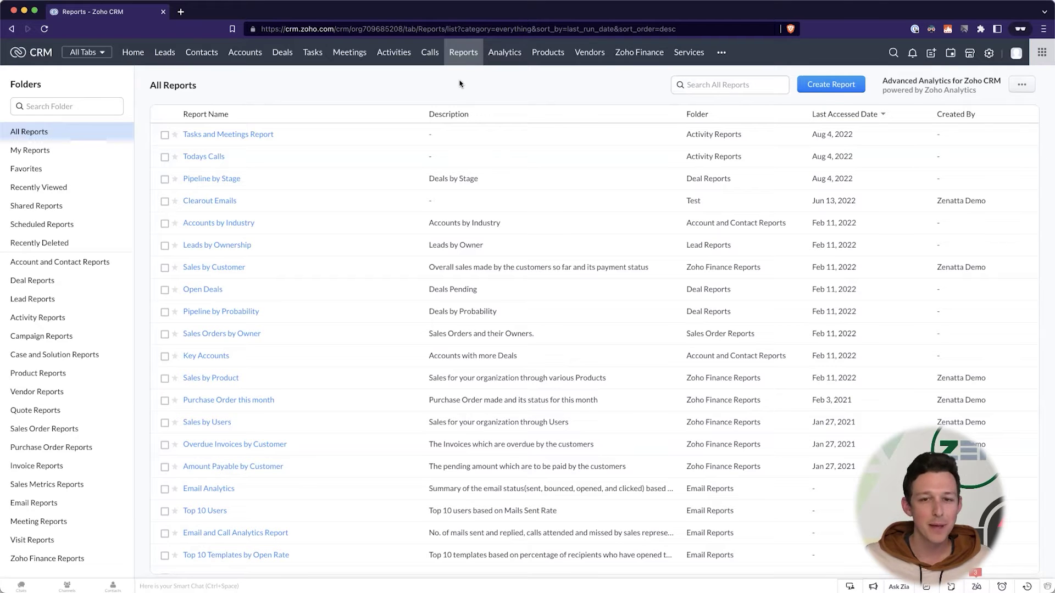
Step: Start creating a new report
left_click(835, 89)
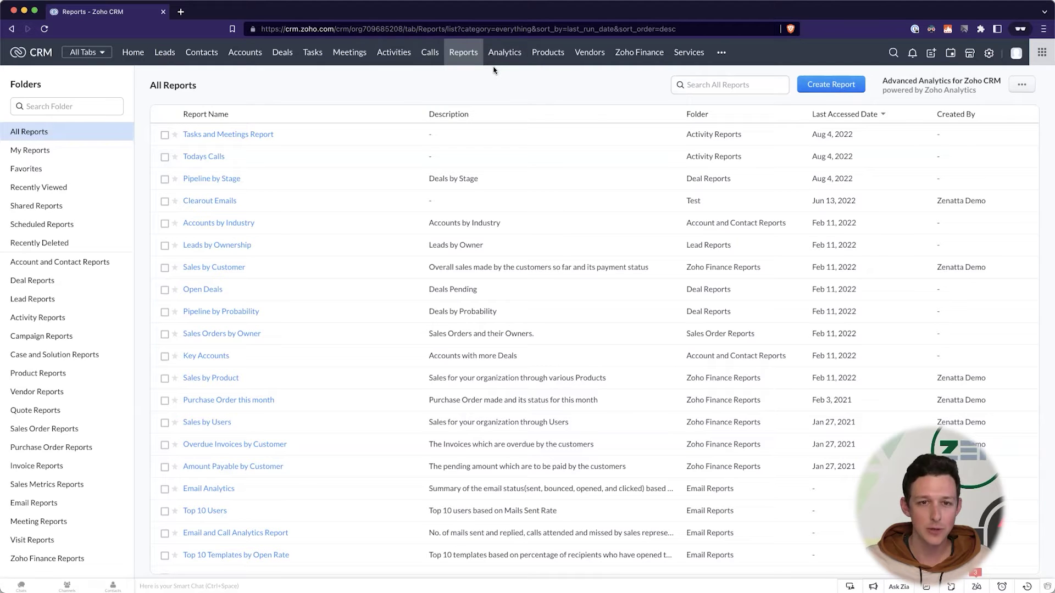
left_click(819, 84)
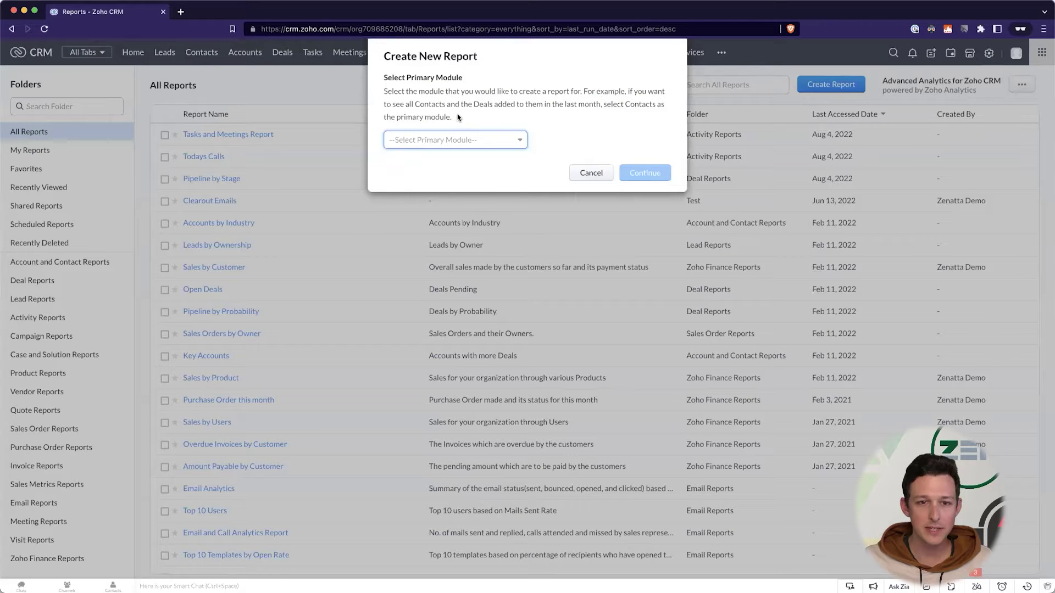
left_click_drag(457, 117, 379, 77)
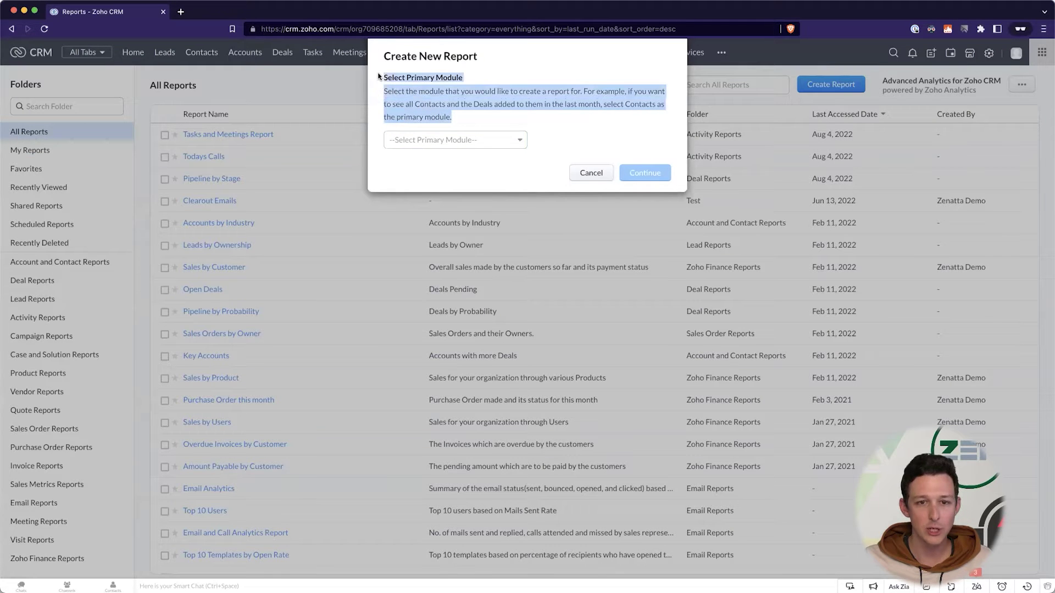
left_click(433, 81)
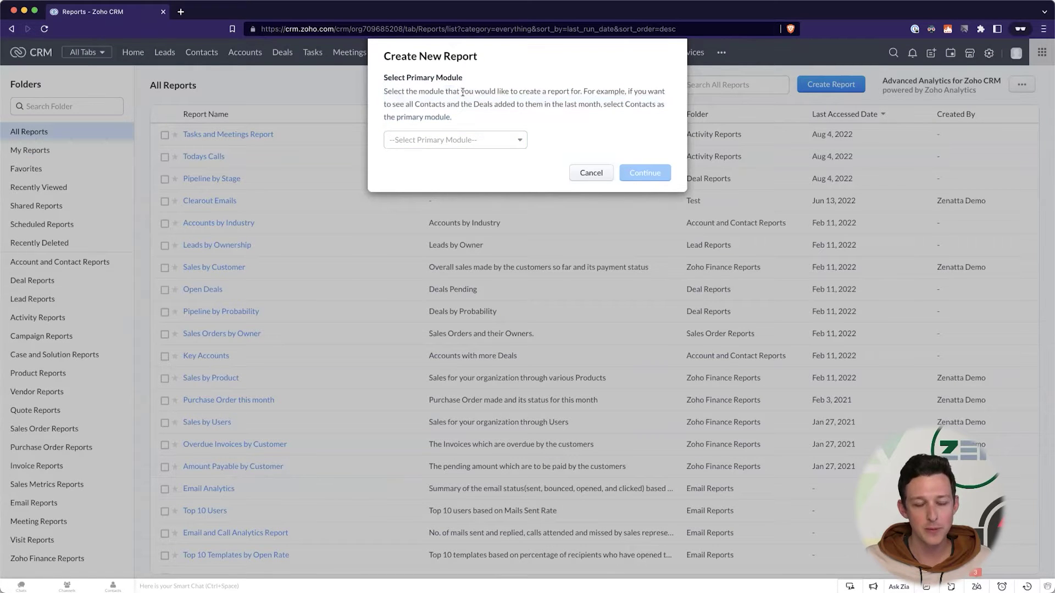
left_click_drag(459, 118, 384, 75)
left_click(384, 75)
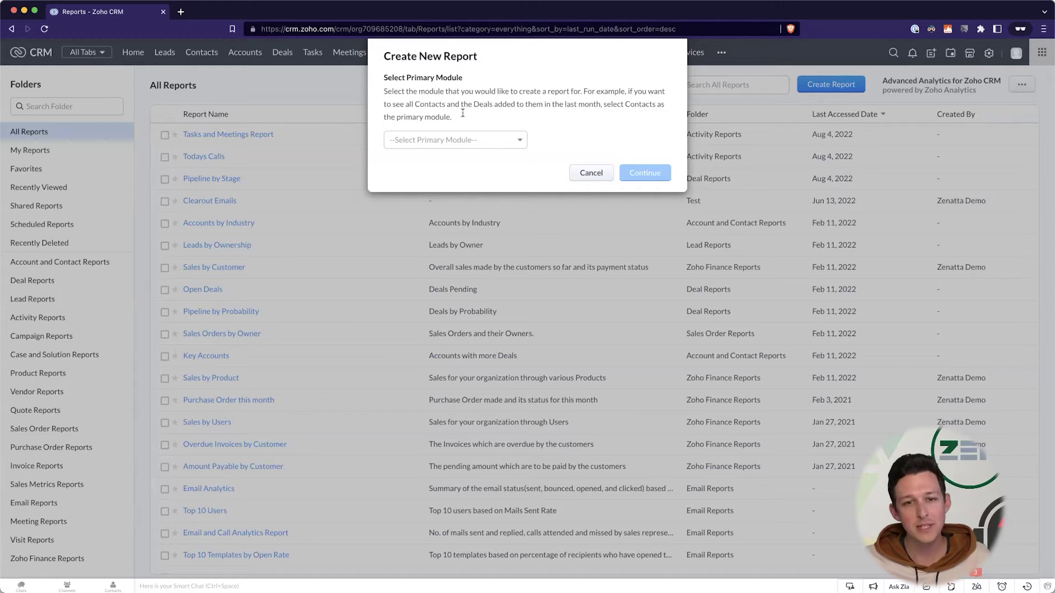
left_click_drag(413, 104, 494, 104)
left_click(525, 102)
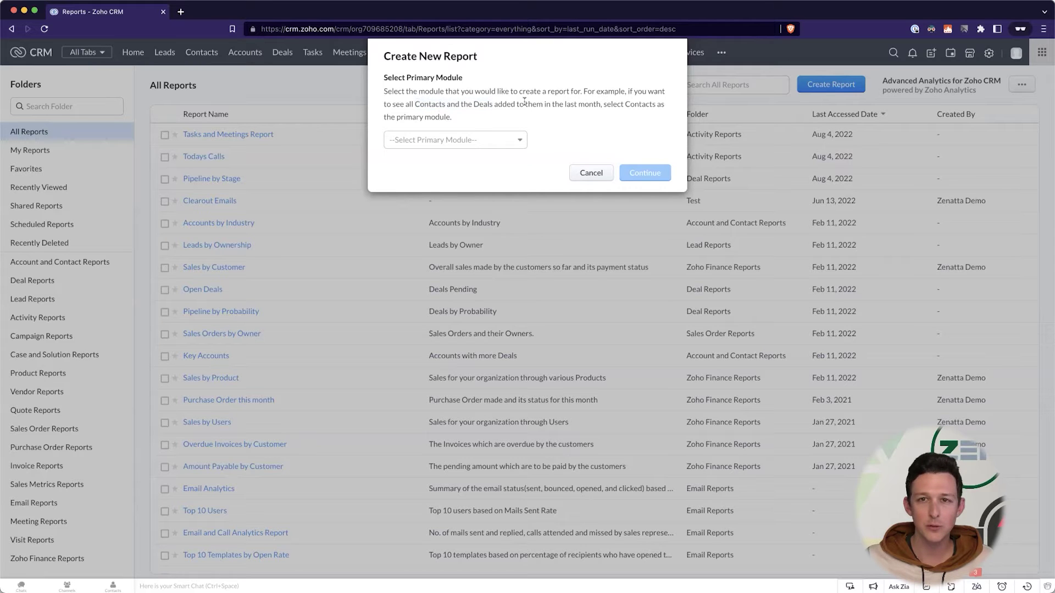
Step: Choose Contacts as the report's primary module and continue to the related-modules selection
left_click(499, 143)
left_click(440, 201)
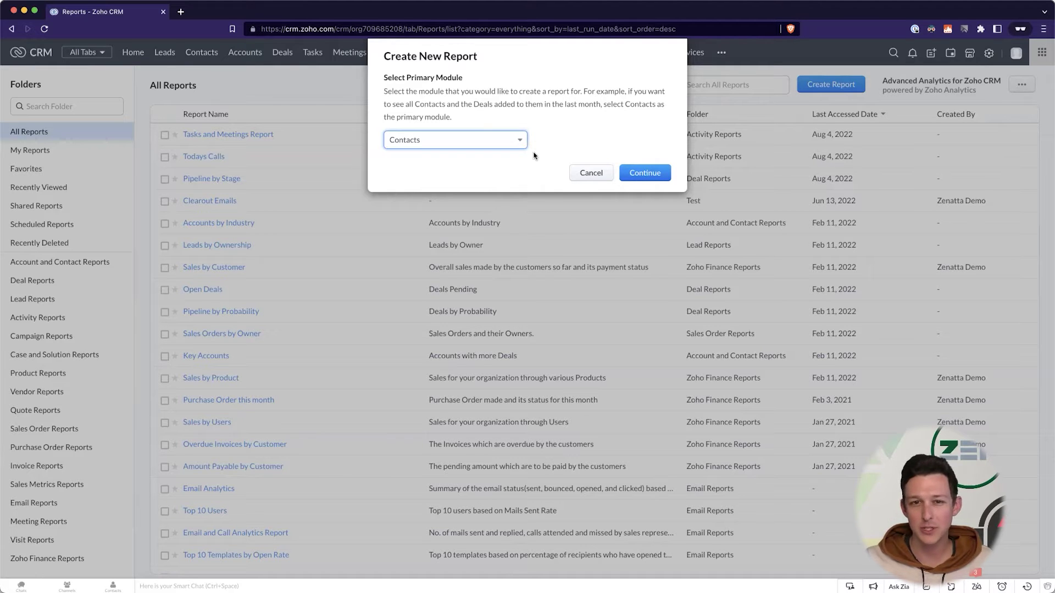
left_click(638, 174)
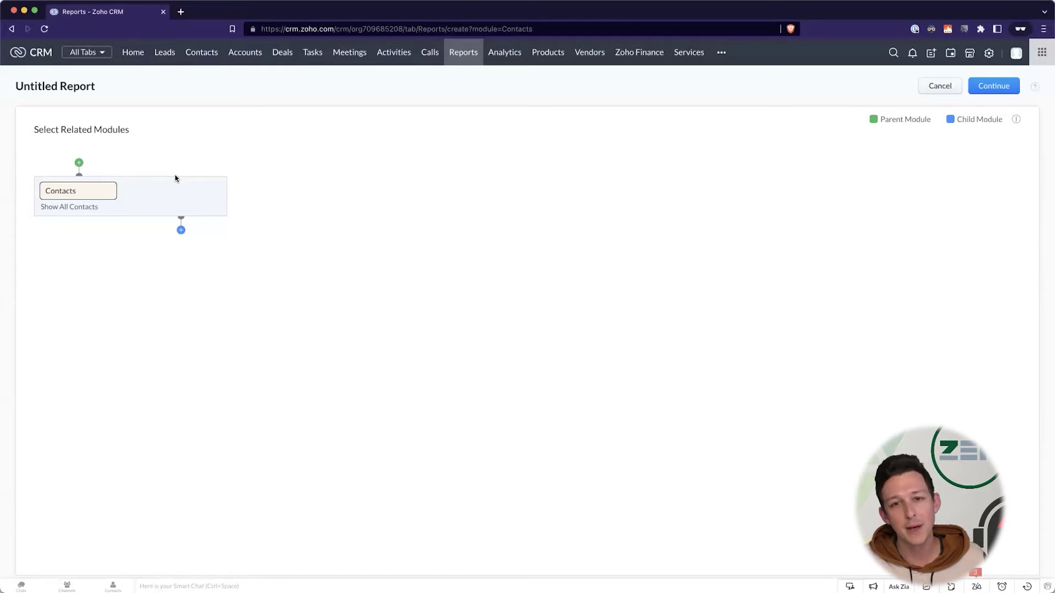
Step: Add Accounts (Account Name) as a parent module of Contacts
left_click(77, 163)
left_click(107, 192)
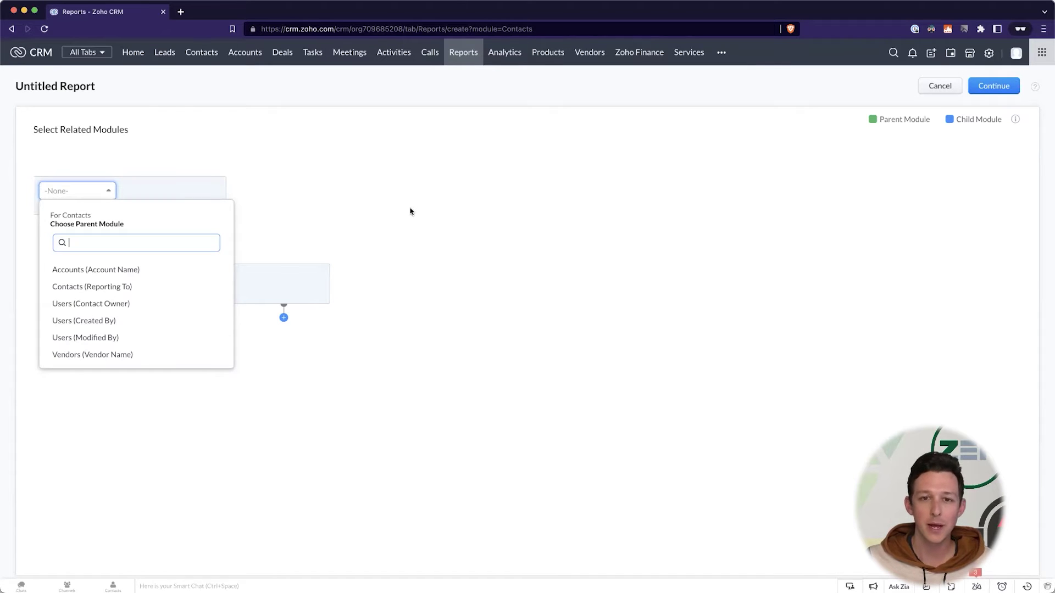
left_click(128, 272)
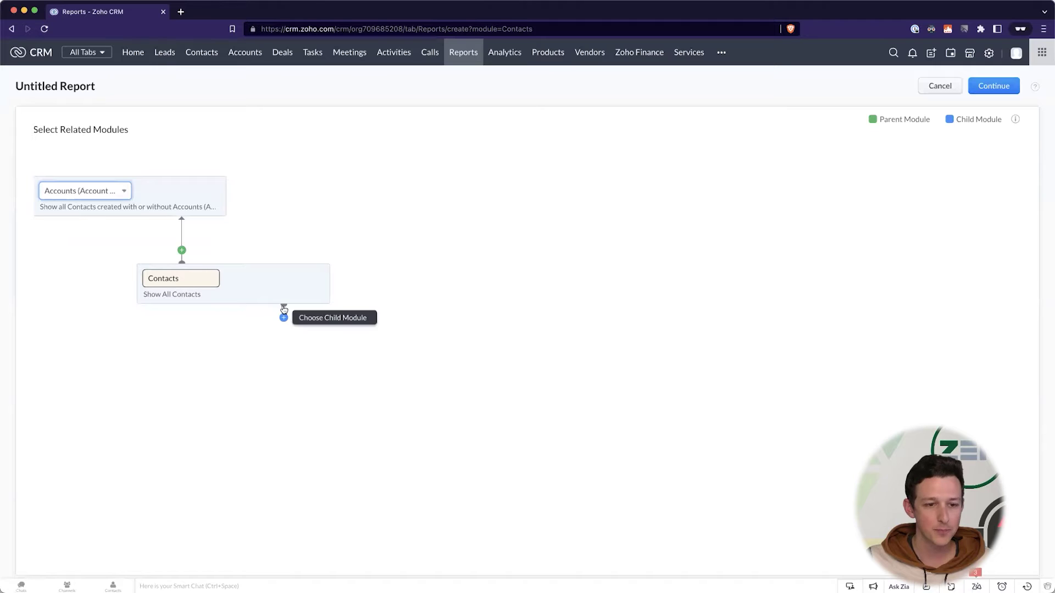
Step: Add Deals as a child module of Contacts with the Exclusive relationship, showing only contacts created with deals
left_click(283, 317)
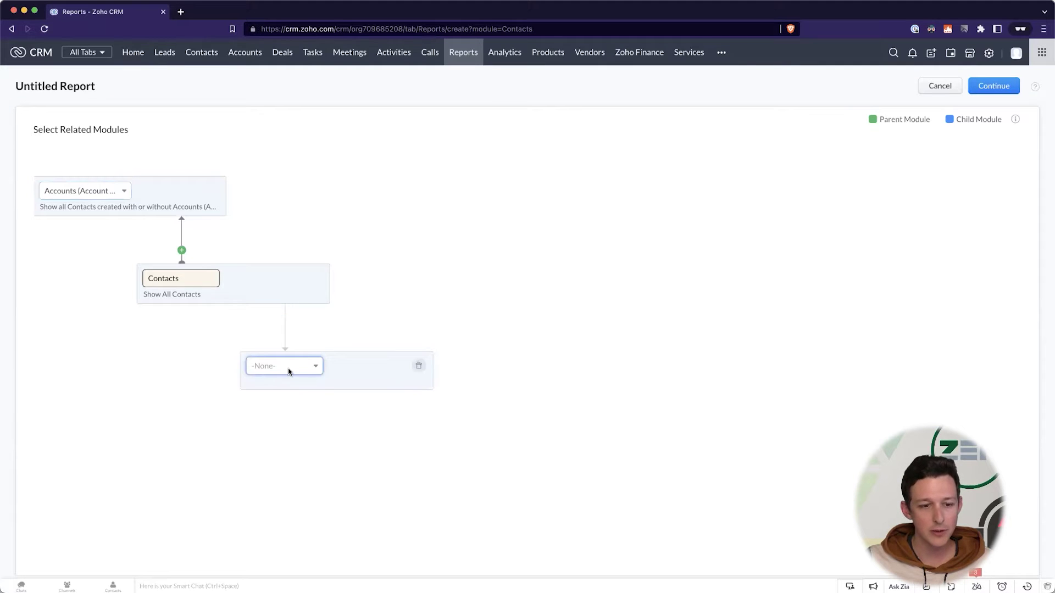
left_click(289, 371)
scroll(303, 447, "down", 3)
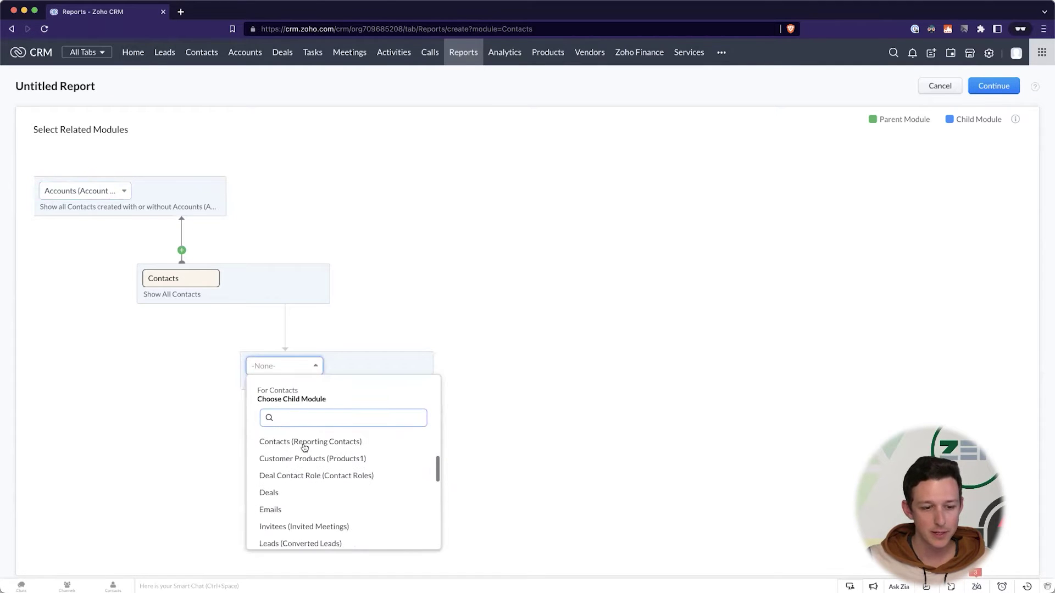
left_click(291, 493)
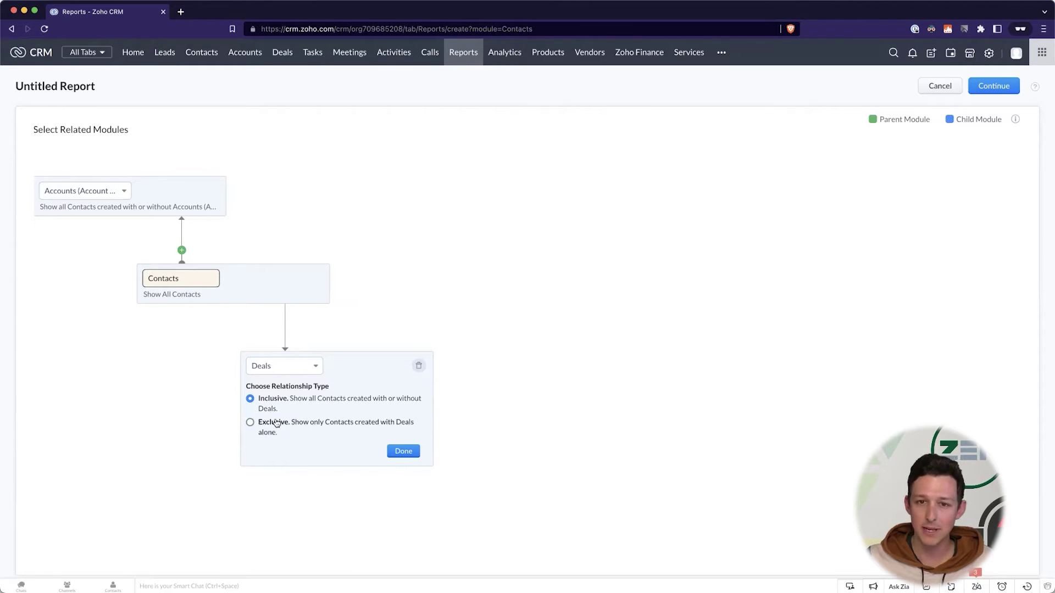
left_click(251, 423)
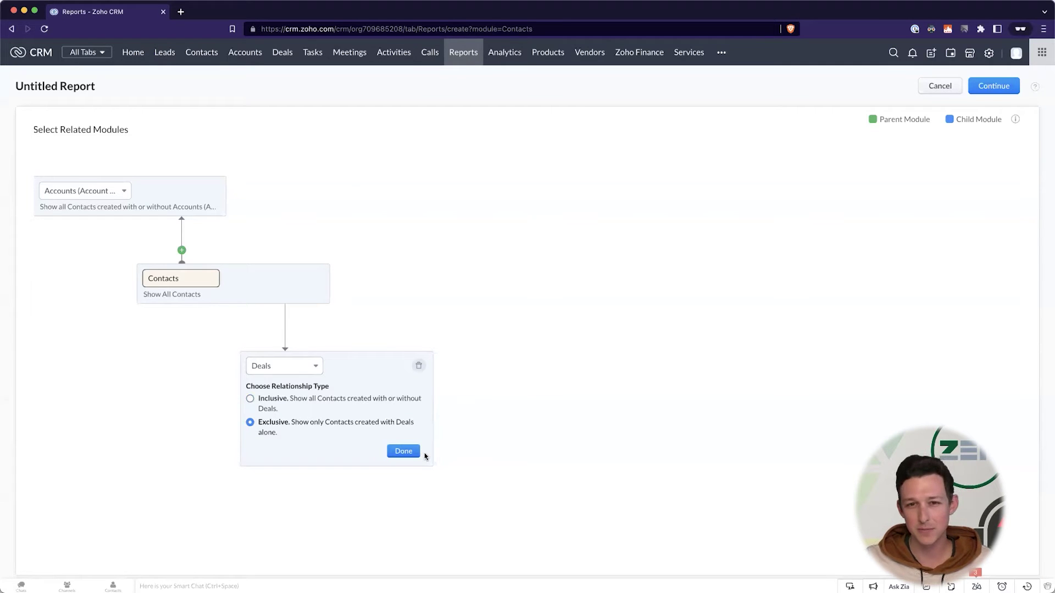
left_click(406, 451)
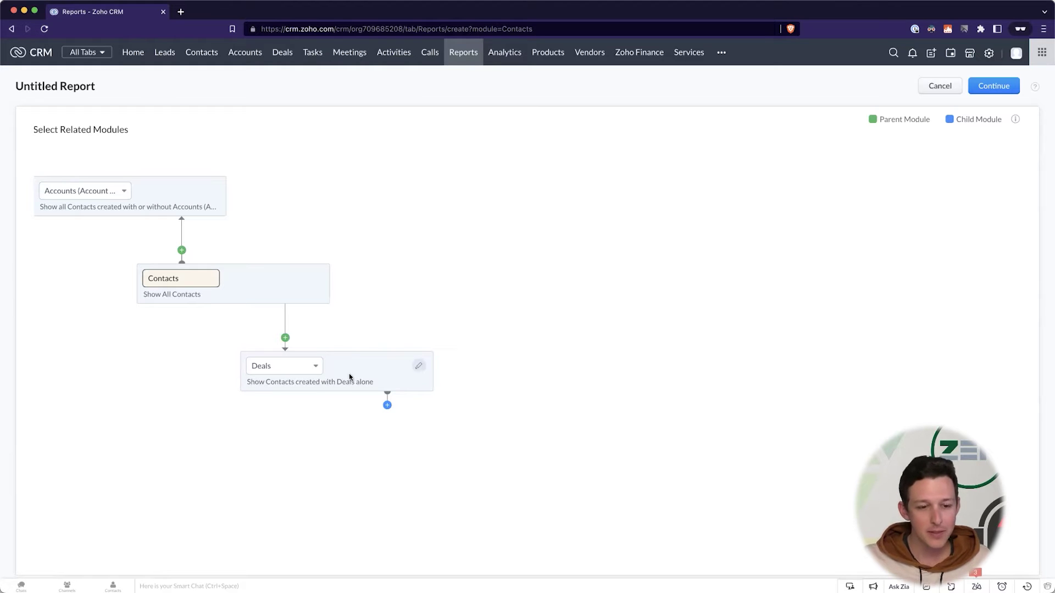
Step: Add Tasks as a child module of Deals with the Inclusive relationship, showing deals with or without tasks
left_click(387, 406)
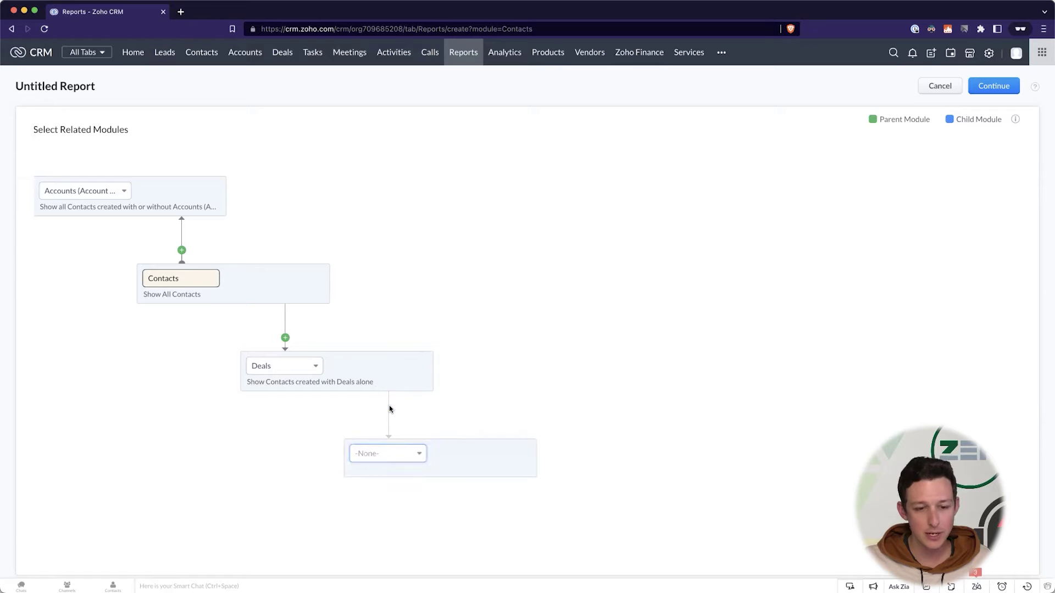
left_click(389, 450)
scroll(409, 360, "down", 3)
scroll(409, 360, "down", 5)
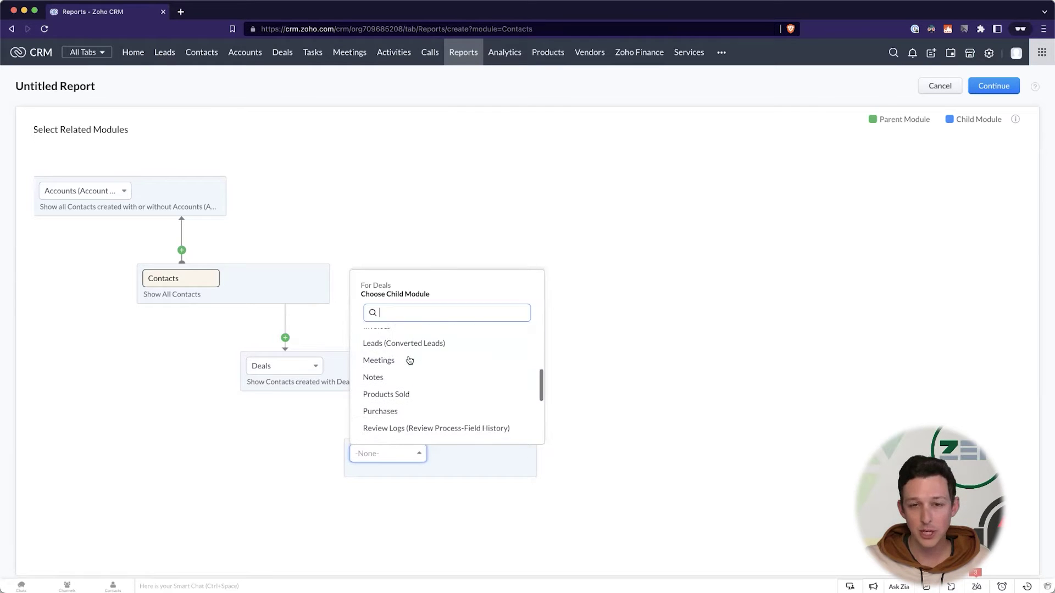
scroll(407, 355, "down", 1)
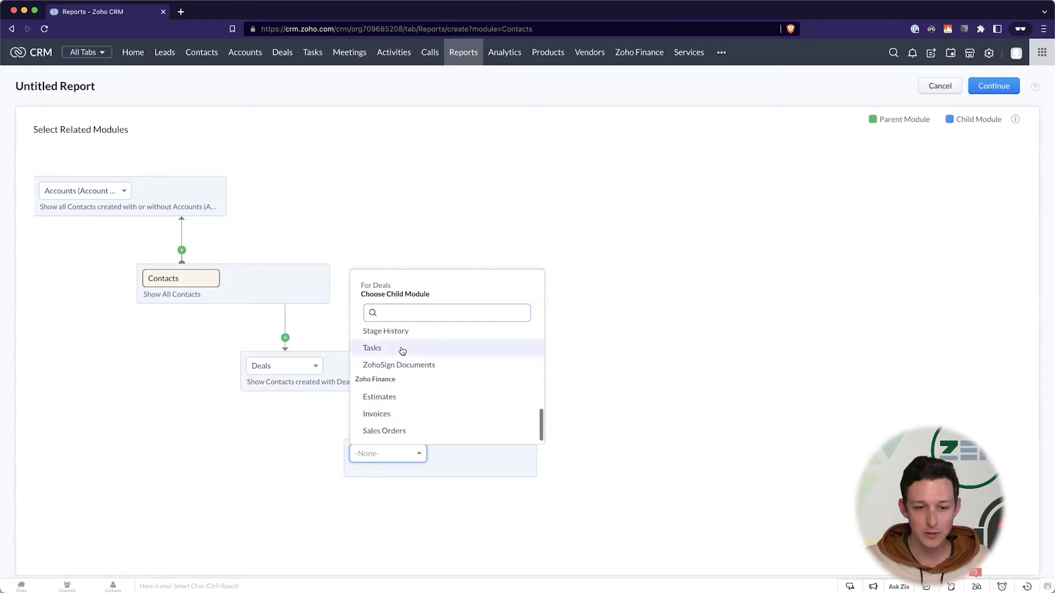
left_click(402, 349)
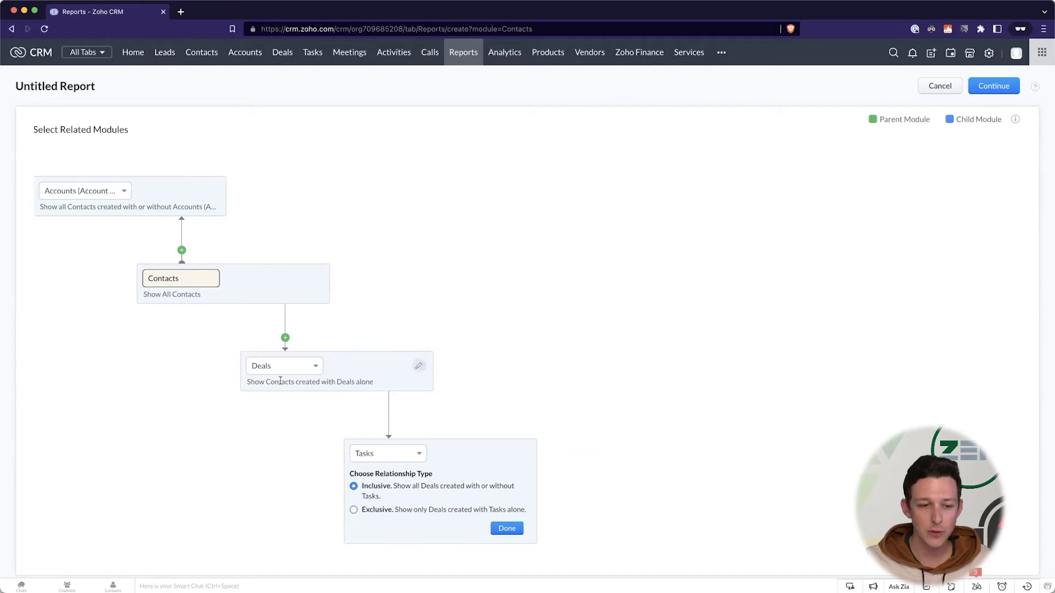
left_click(505, 531)
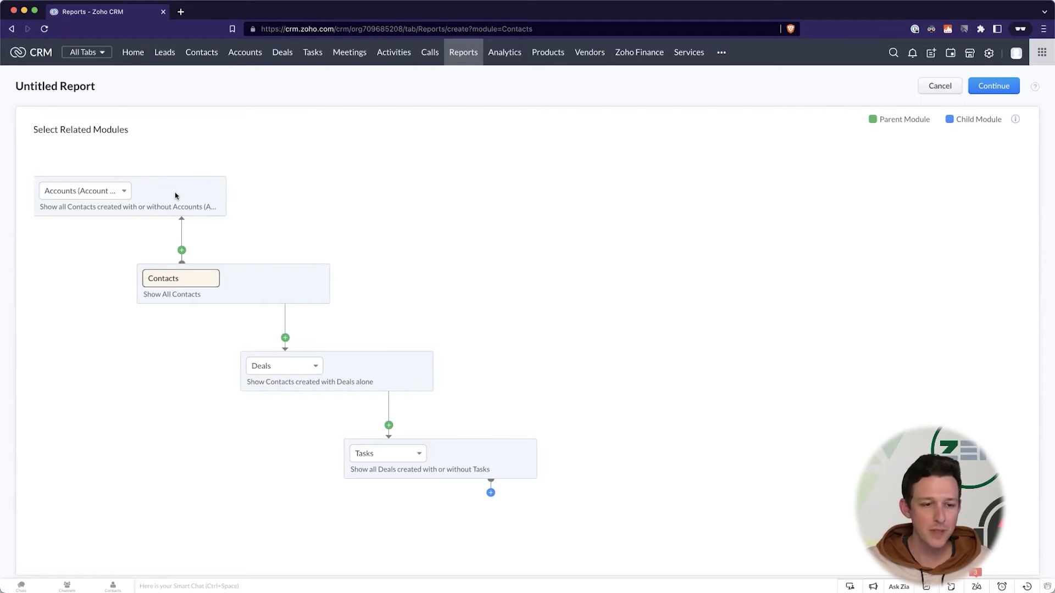
left_click(182, 250)
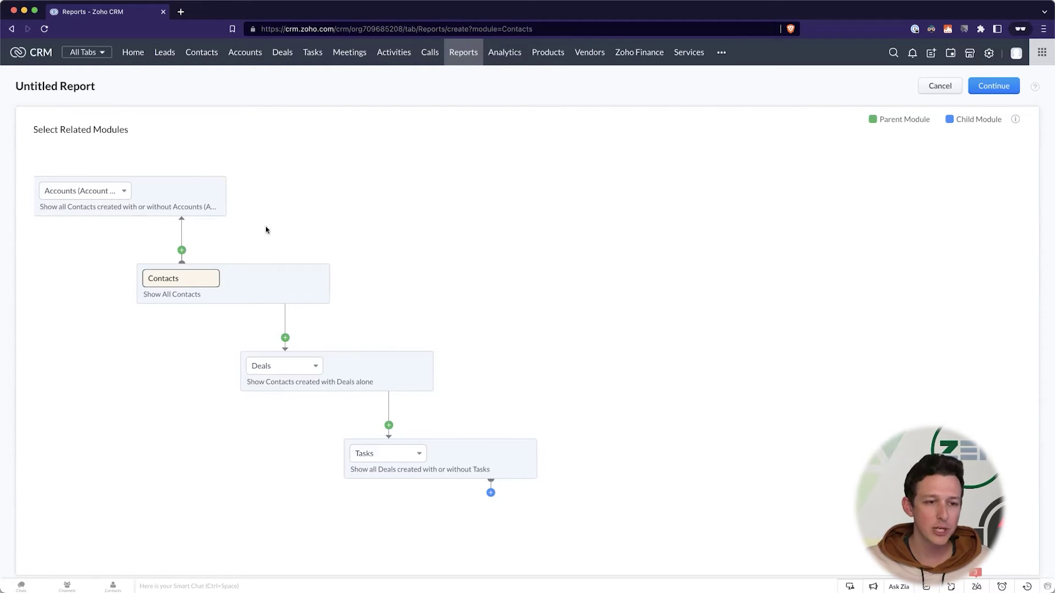
left_click(306, 192)
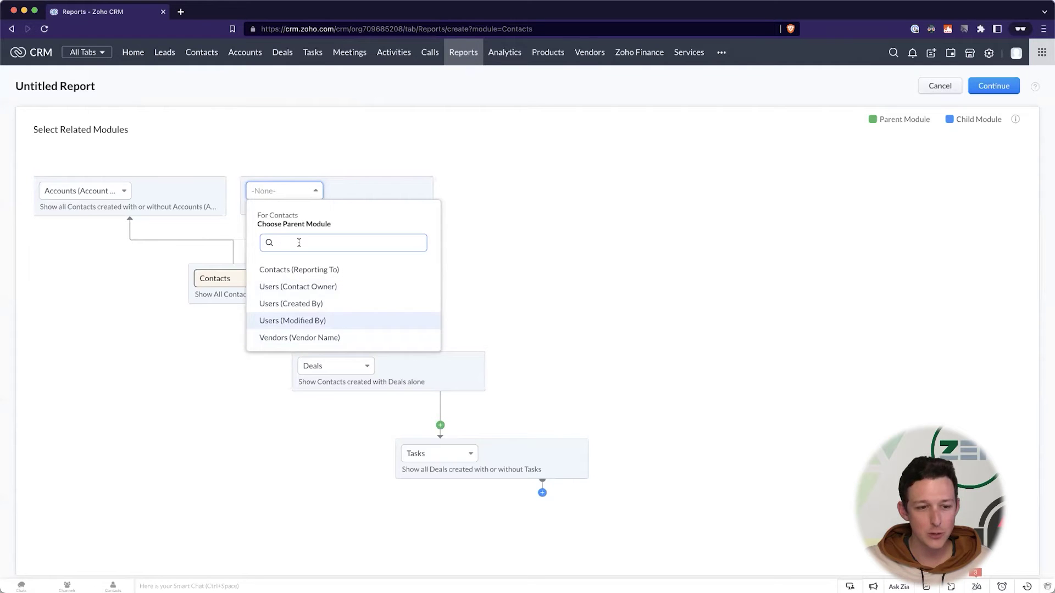
left_click(189, 254)
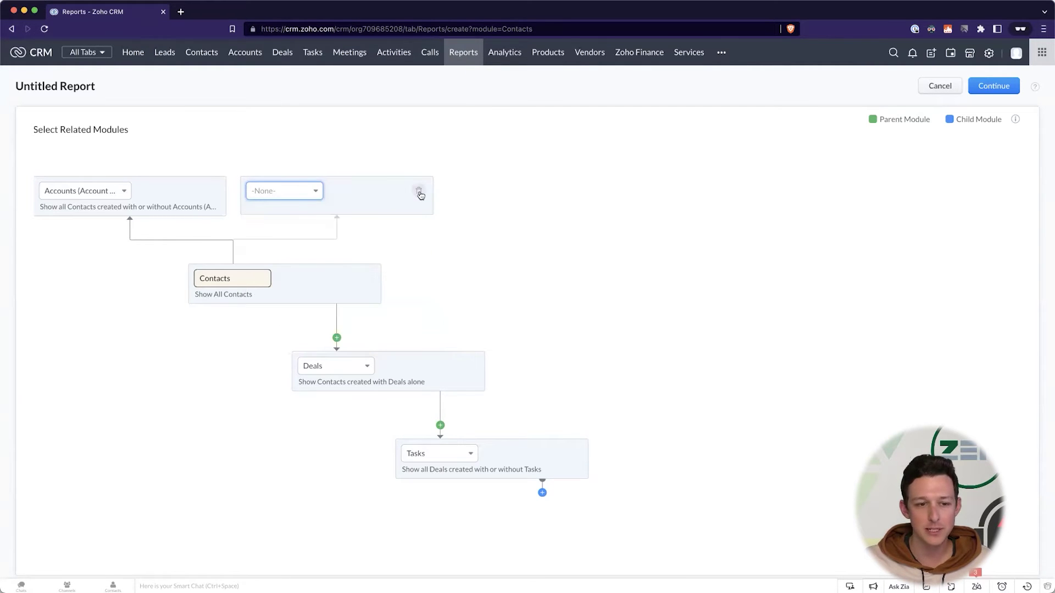
left_click(420, 193)
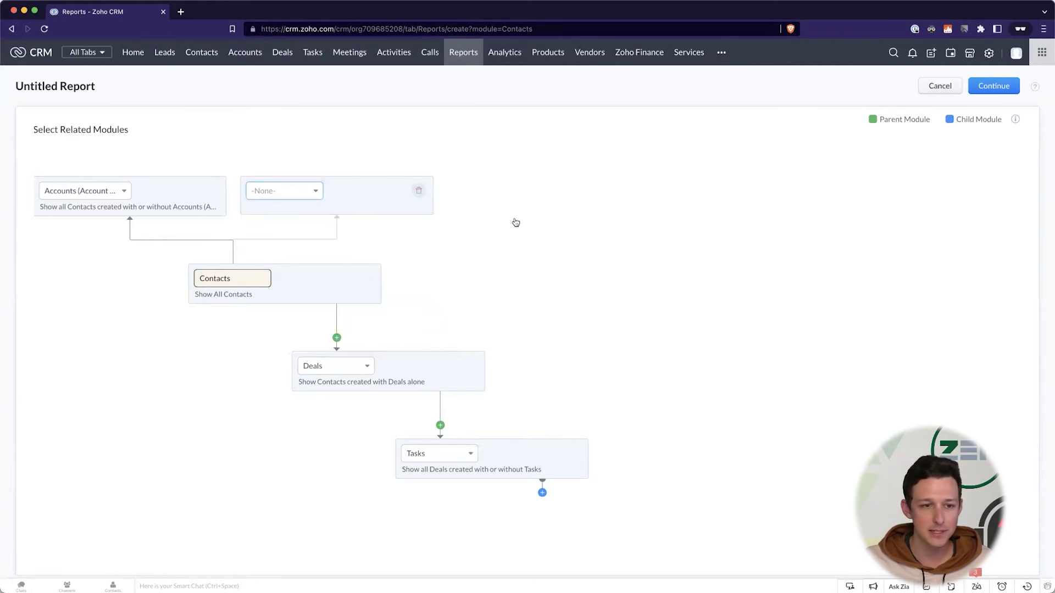
Step: Confirm the related modules to proceed to the report layout, and skip the feature introduction
left_click(993, 87)
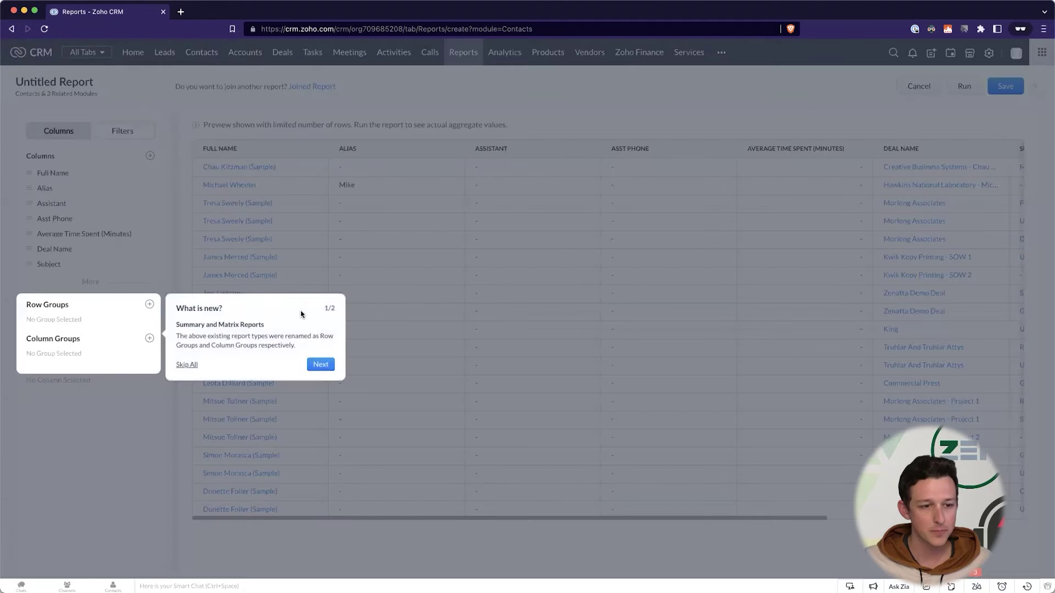
left_click(186, 365)
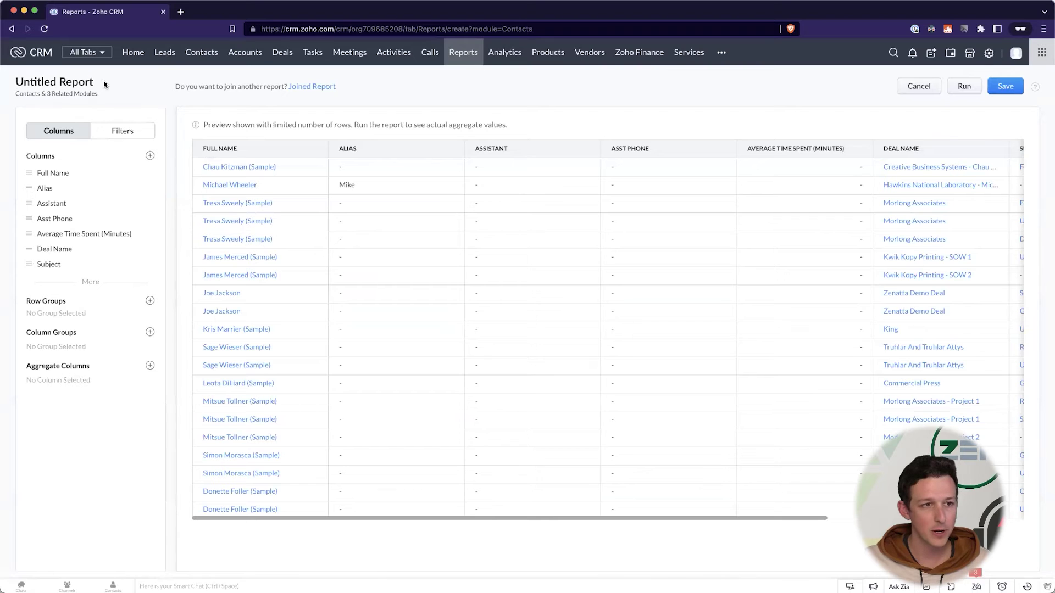
Step: Name the report "Accounts + Contacts + Deals - Task Review" and assign it to the Deal Reports folder
left_click(99, 84)
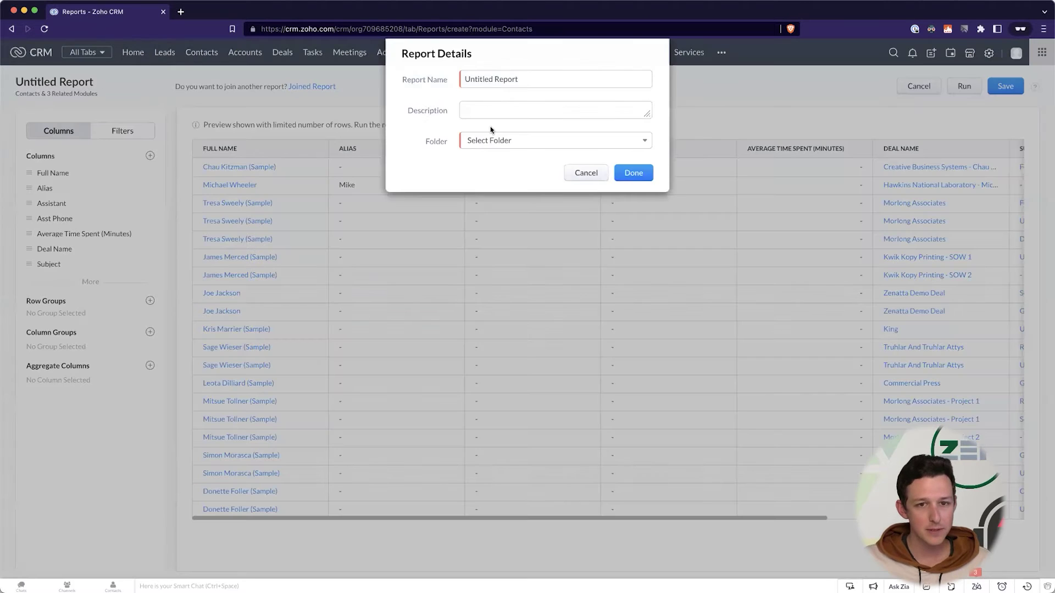
triple_click(491, 89)
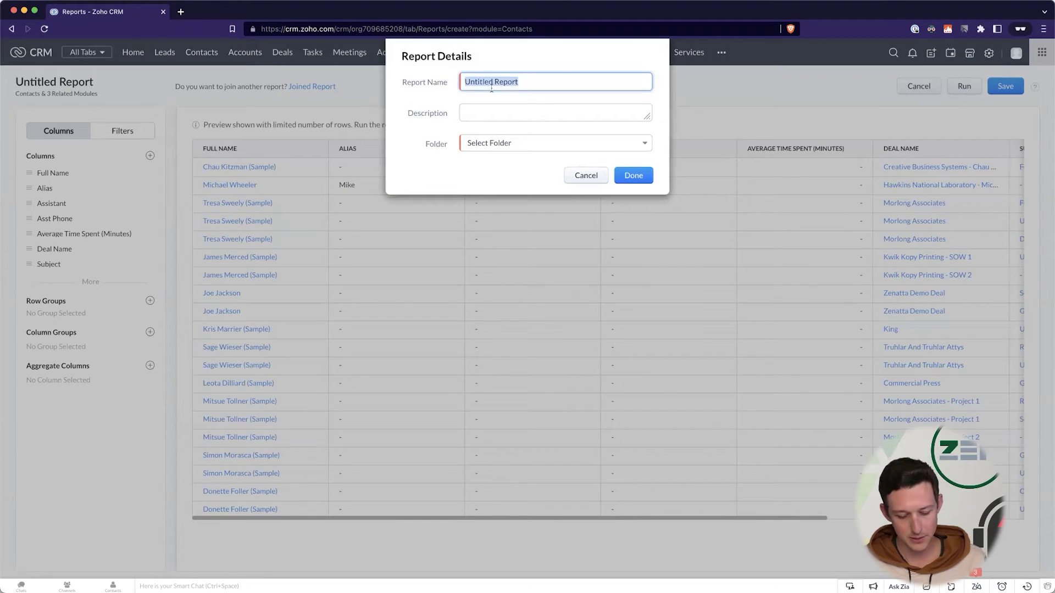
type("Accounts + Contacts + D")
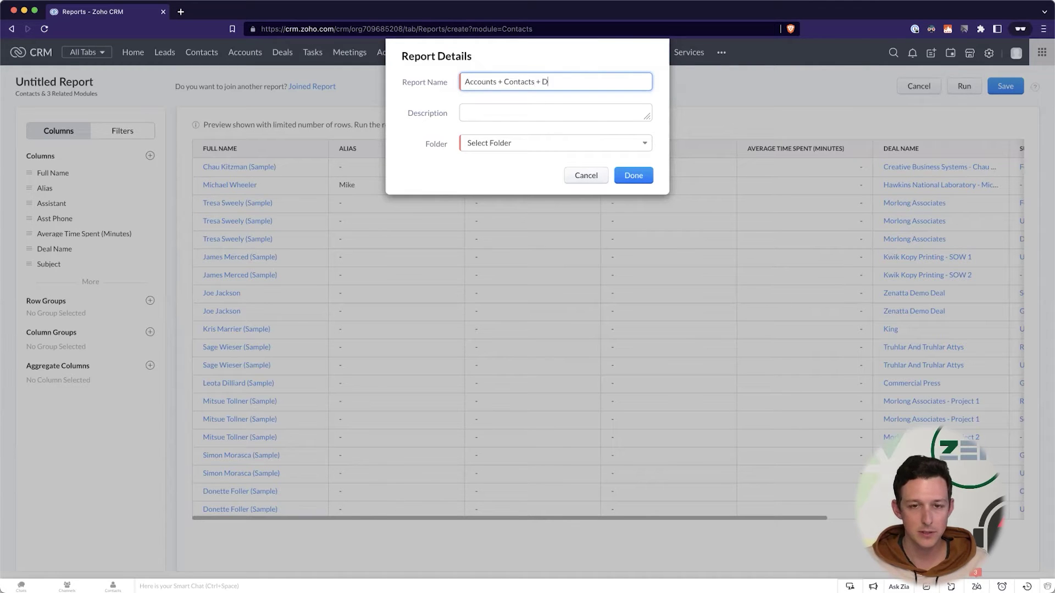
type("eals - Task Review")
left_click(487, 144)
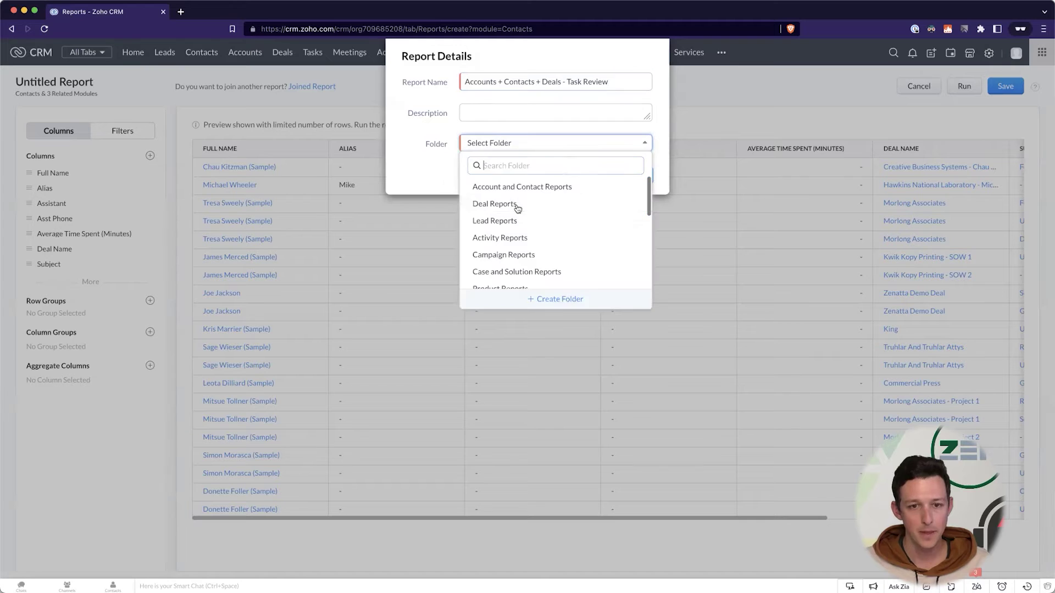
left_click(517, 206)
left_click(646, 184)
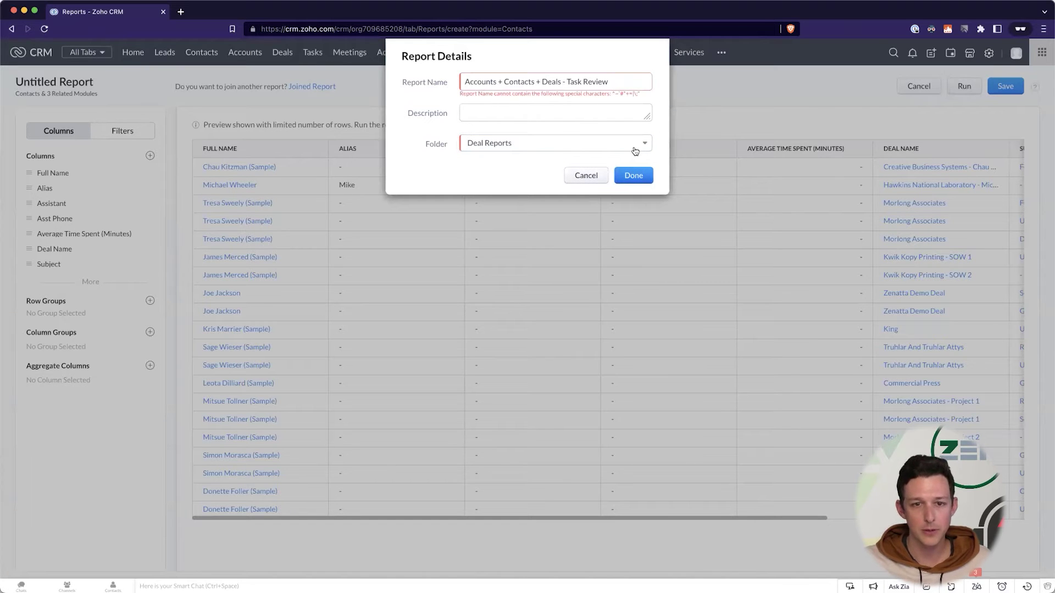
Step: Replace the plus signs in the report name with commas and apply the report details
left_click(540, 83)
key("BackSpace")
key("BackSpace")
type(",")
key("BackSpace")
type(",")
left_click(633, 175)
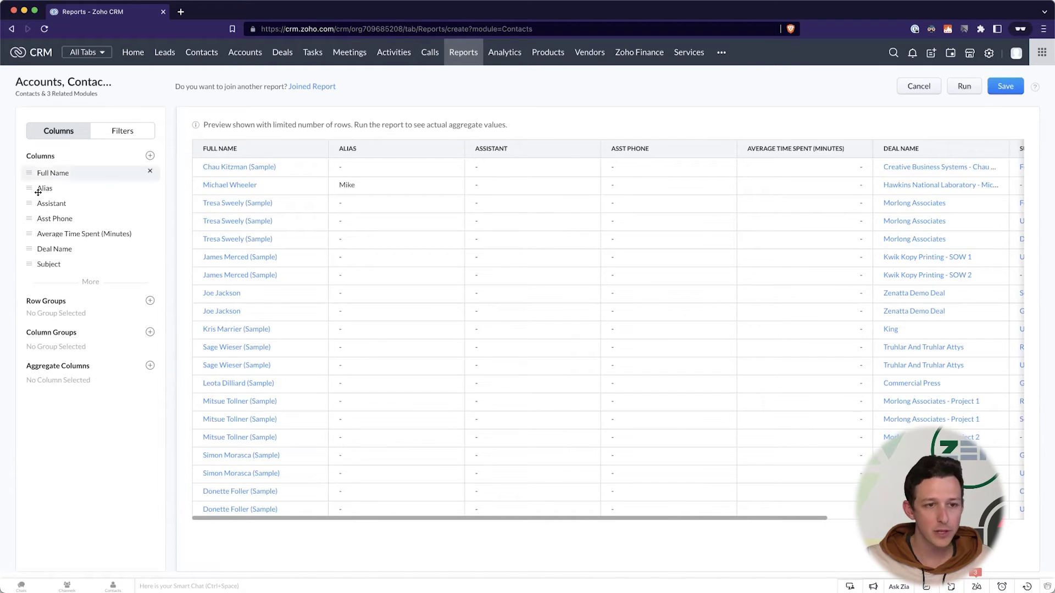
Step: Remove the Alias, Assistant, Asst Phone and Average Time Spent (Minutes) columns, and order the rest as Account Name, Full Name, Deal Name, Subject
left_click_drag(71, 250, 77, 187)
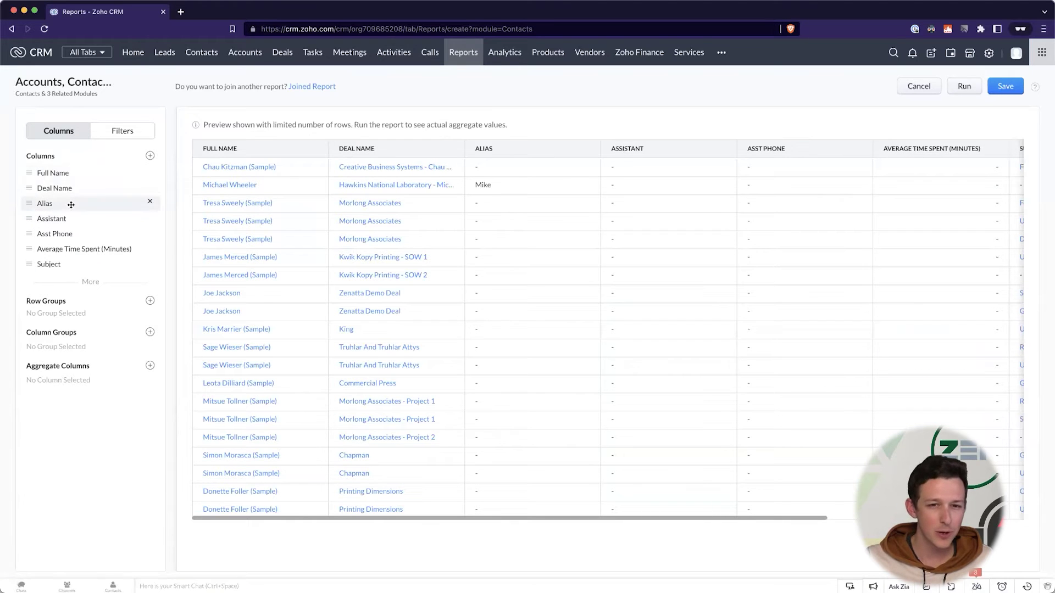
left_click(150, 203)
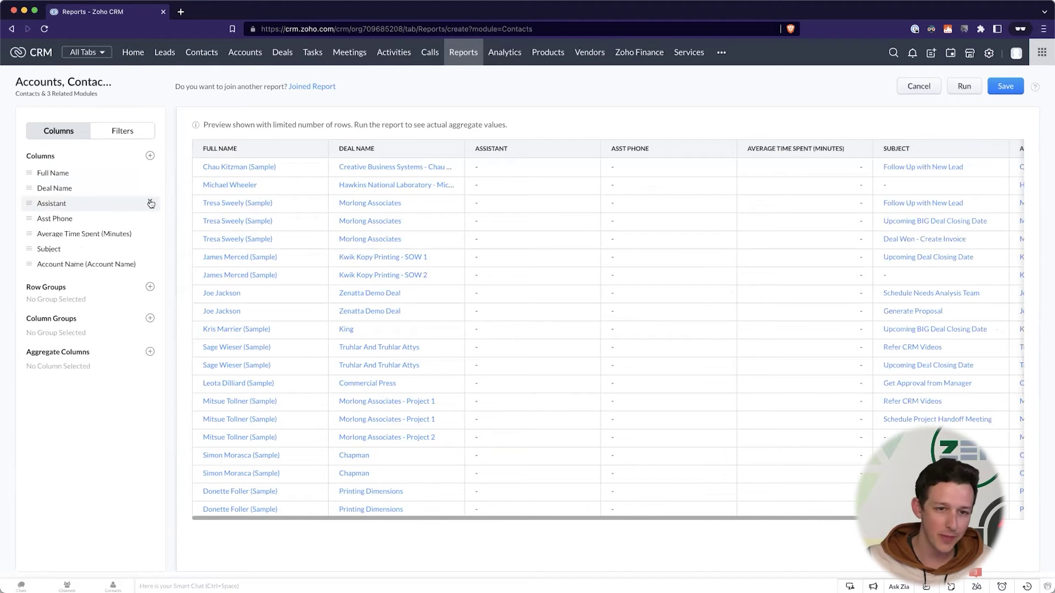
left_click(150, 203)
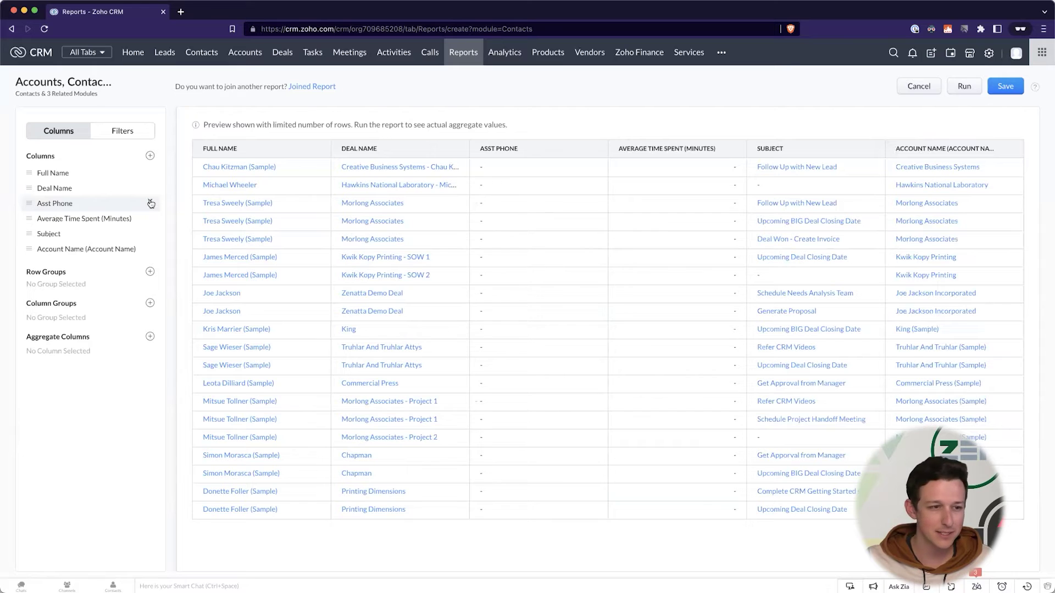
left_click(150, 203)
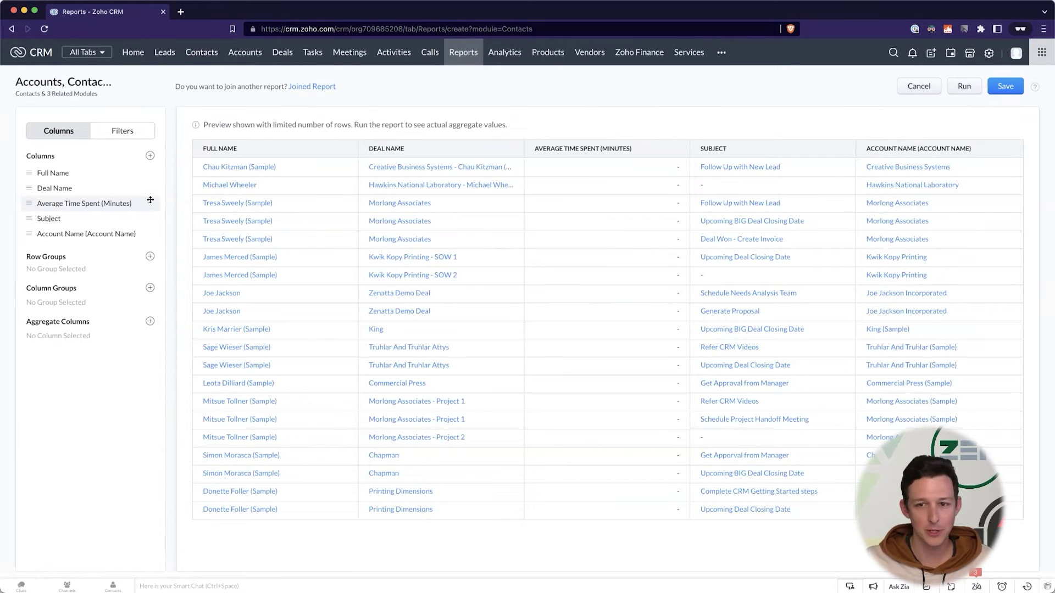
left_click(150, 203)
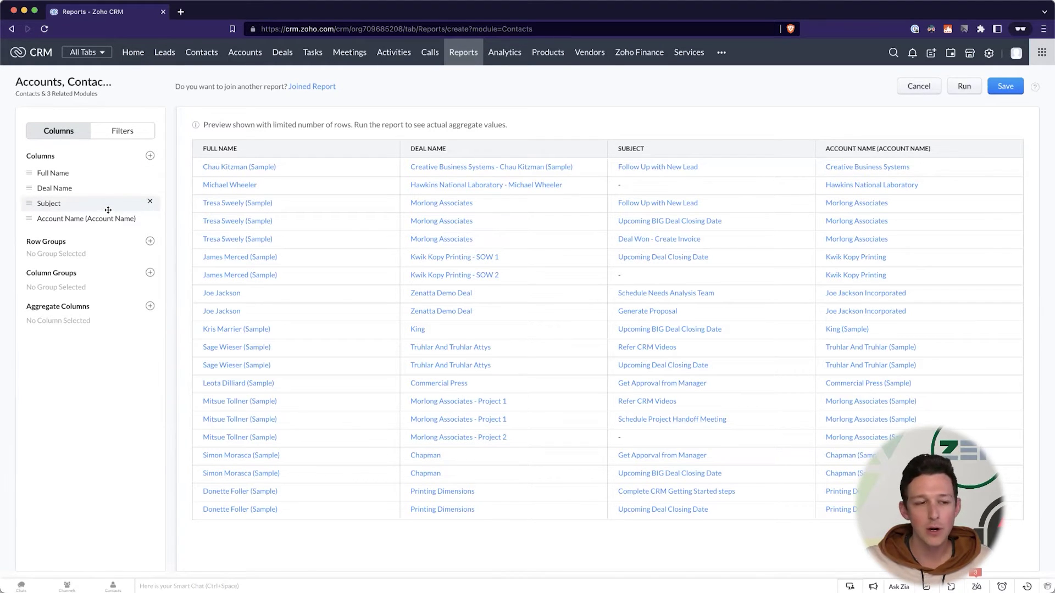
left_click_drag(81, 219, 78, 169)
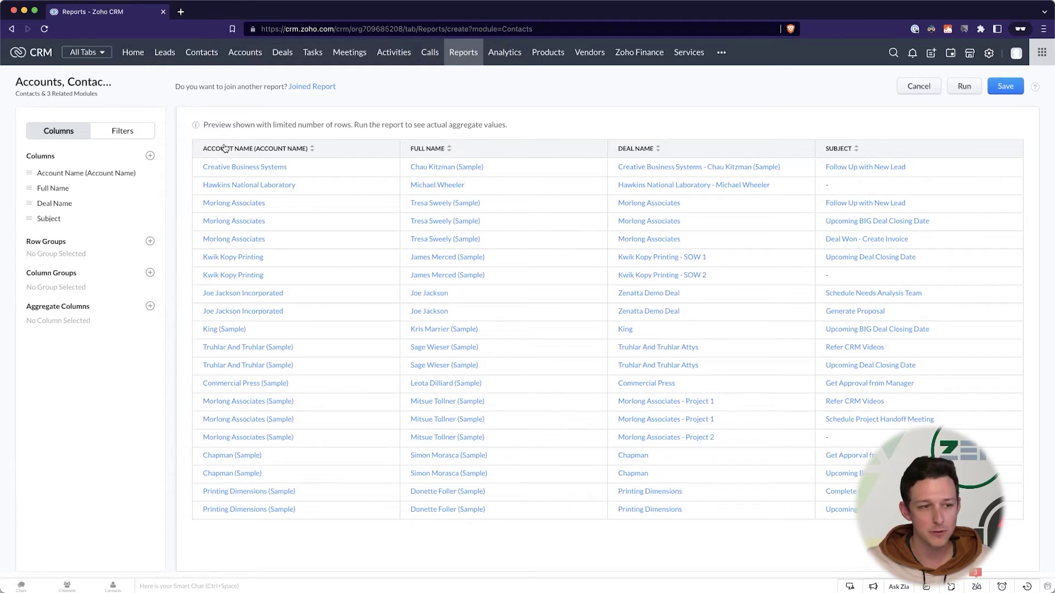
Step: Add the pick list fields Stage from Deals and Status from Tasks as columns, and place Stage directly after Deal Name
left_click(149, 155)
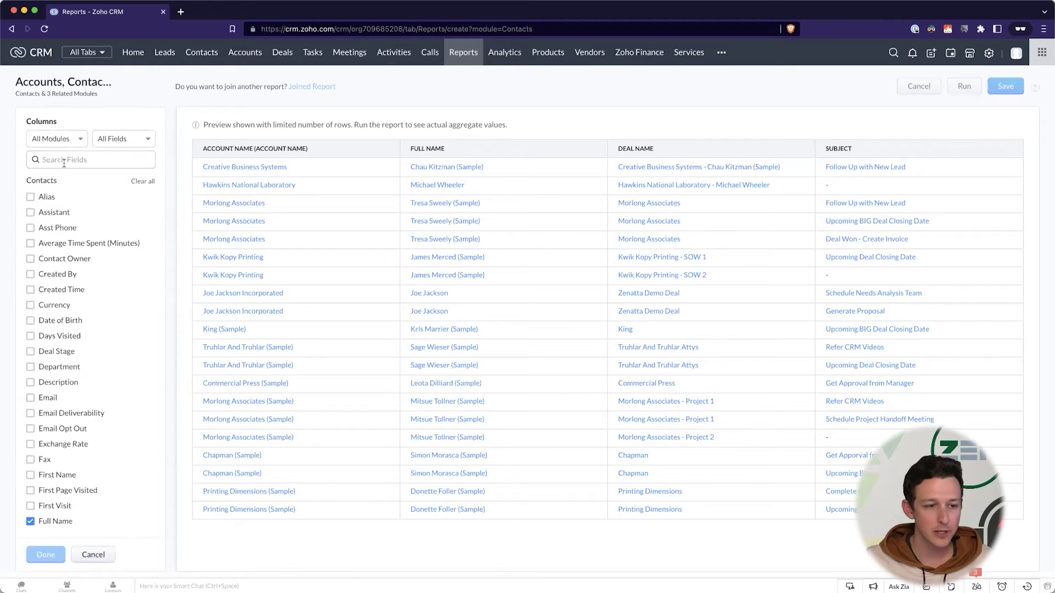
left_click(105, 555)
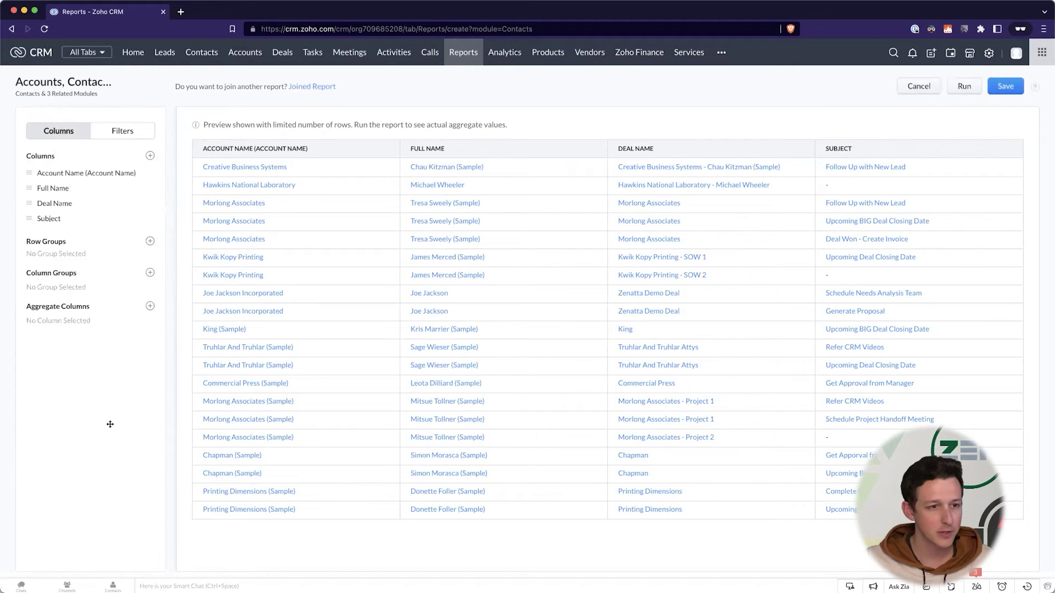
left_click(150, 155)
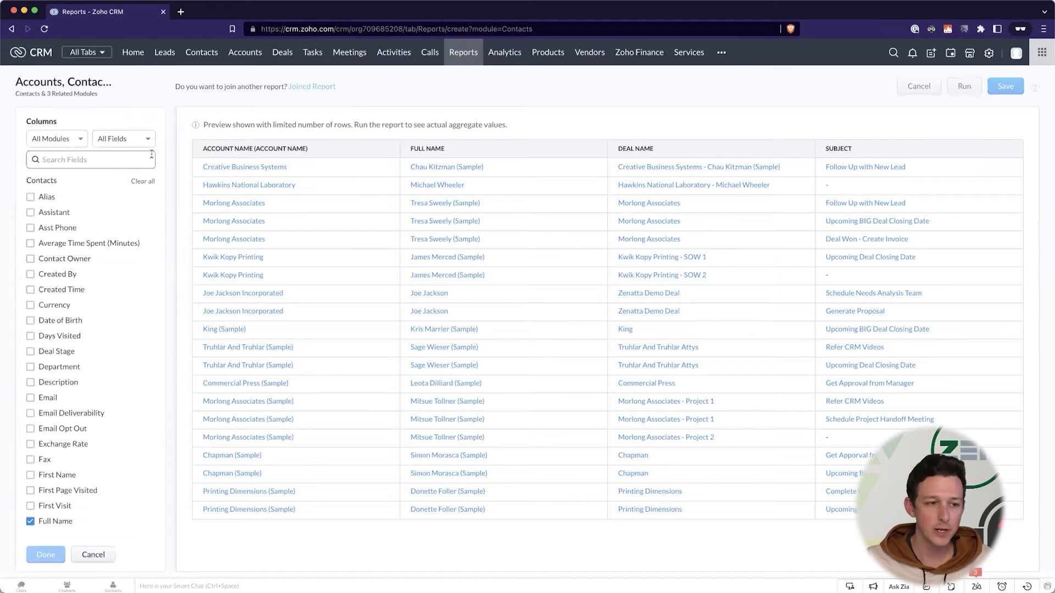
scroll(21, 278, "down", 5)
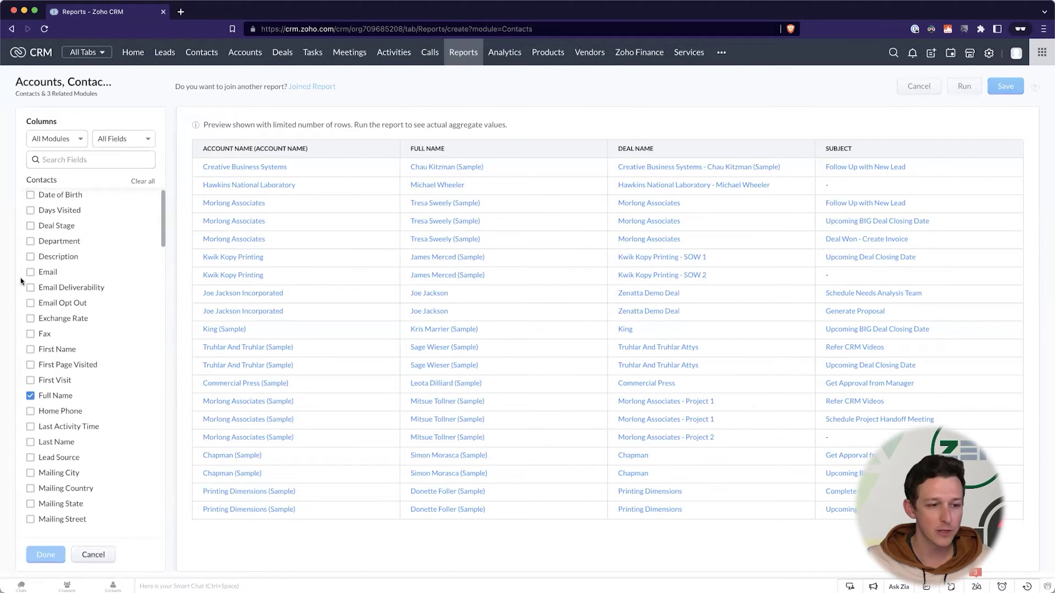
scroll(68, 145, "up", 5)
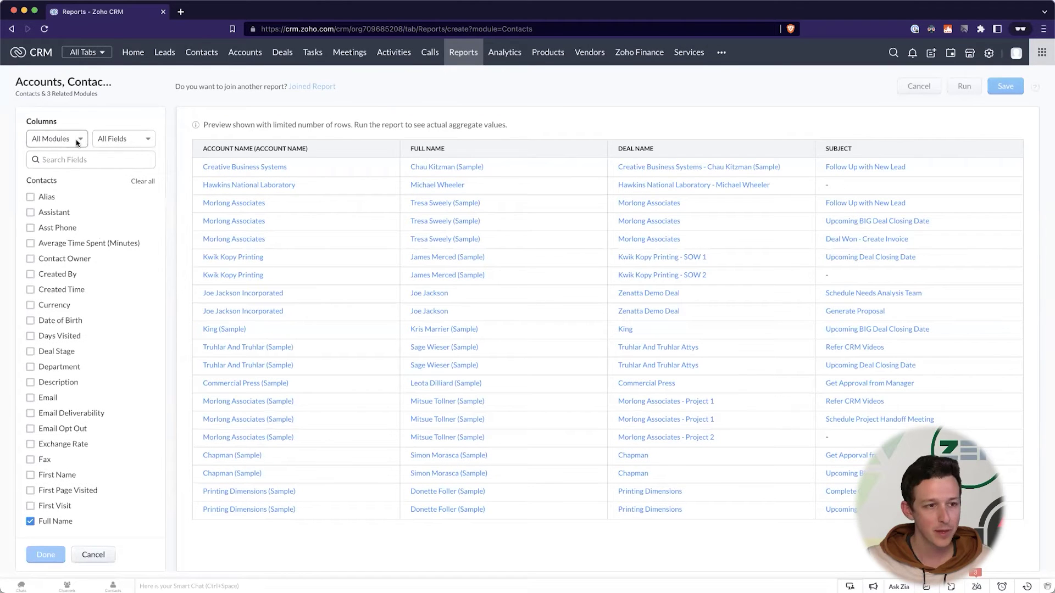
left_click(76, 141)
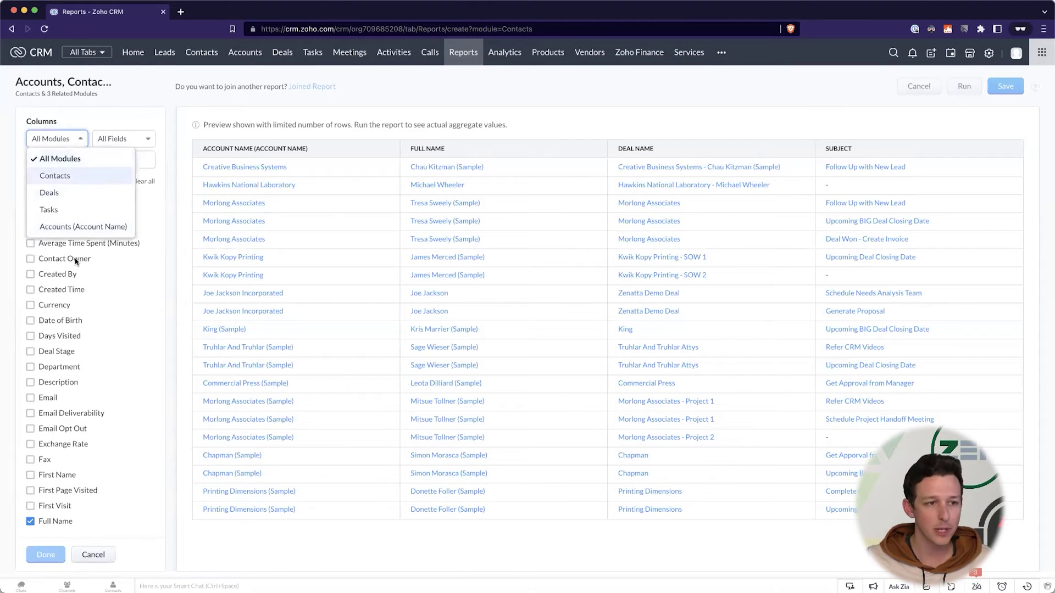
left_click(114, 138)
left_click(115, 139)
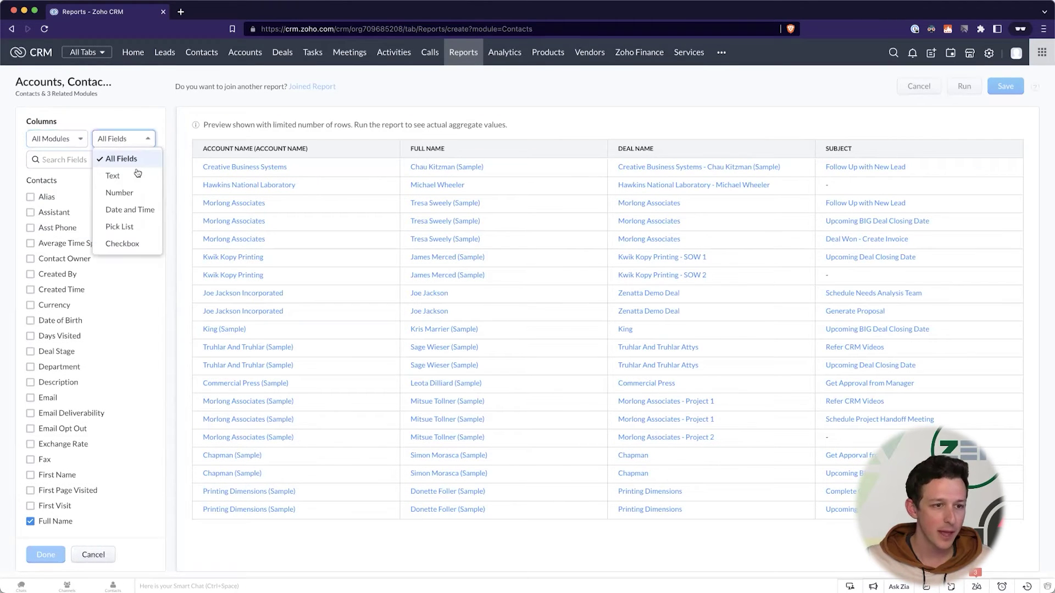
left_click(120, 227)
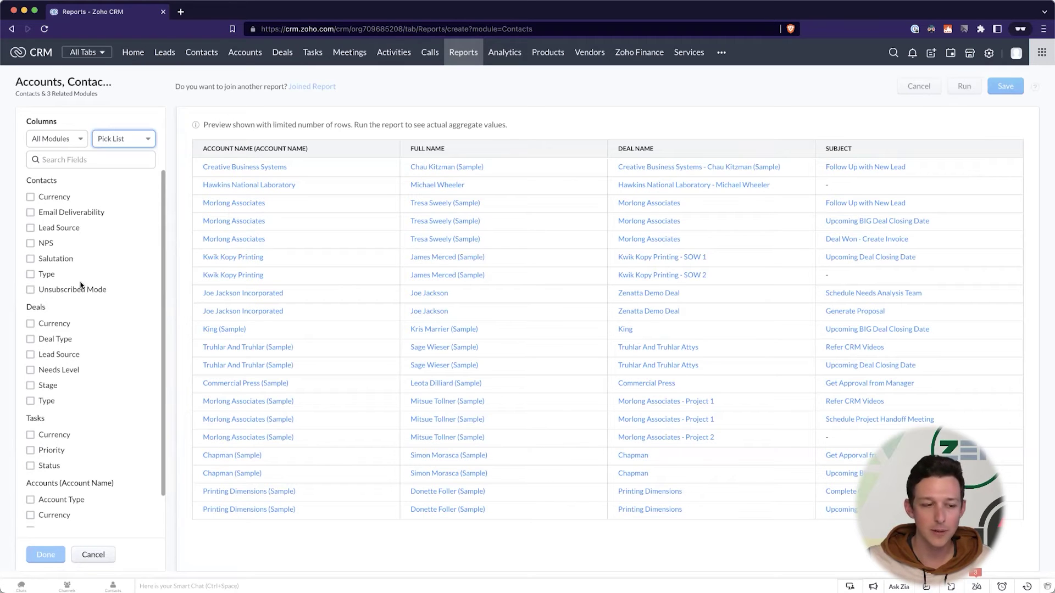
left_click(31, 386)
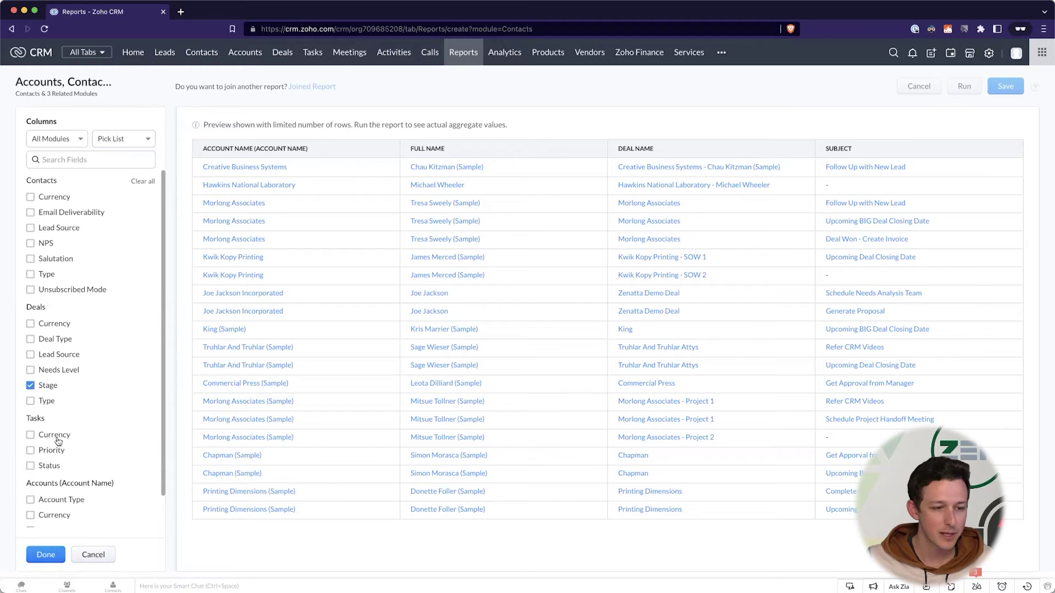
left_click(30, 466)
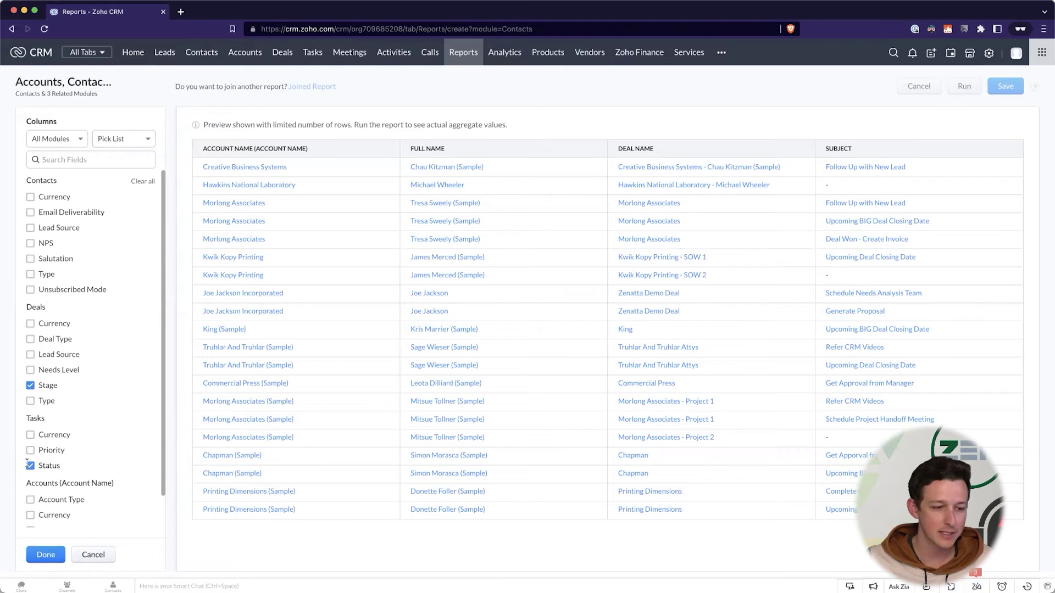
left_click(48, 555)
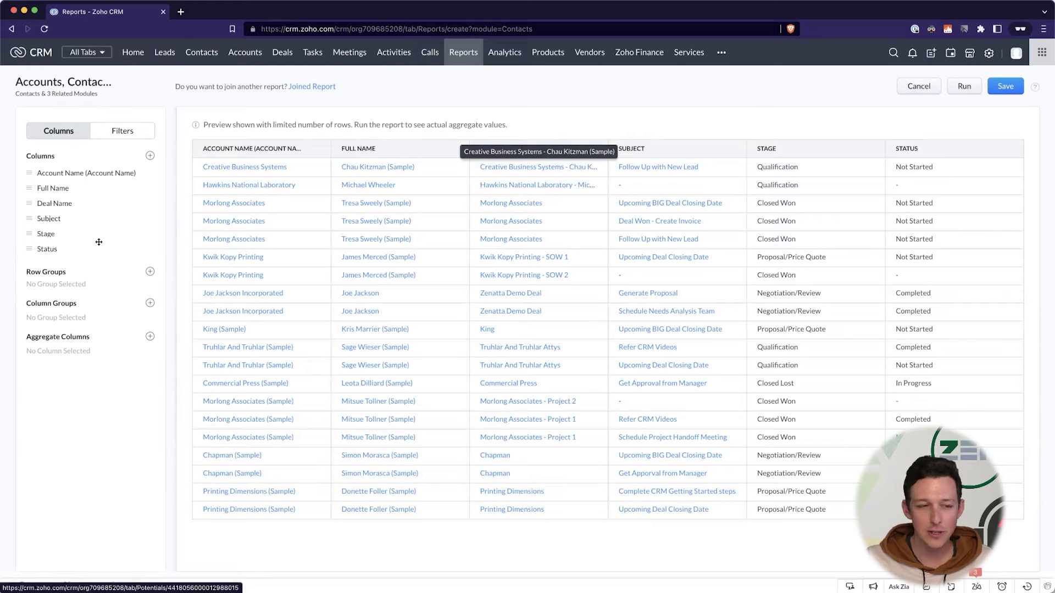
left_click_drag(71, 233, 72, 219)
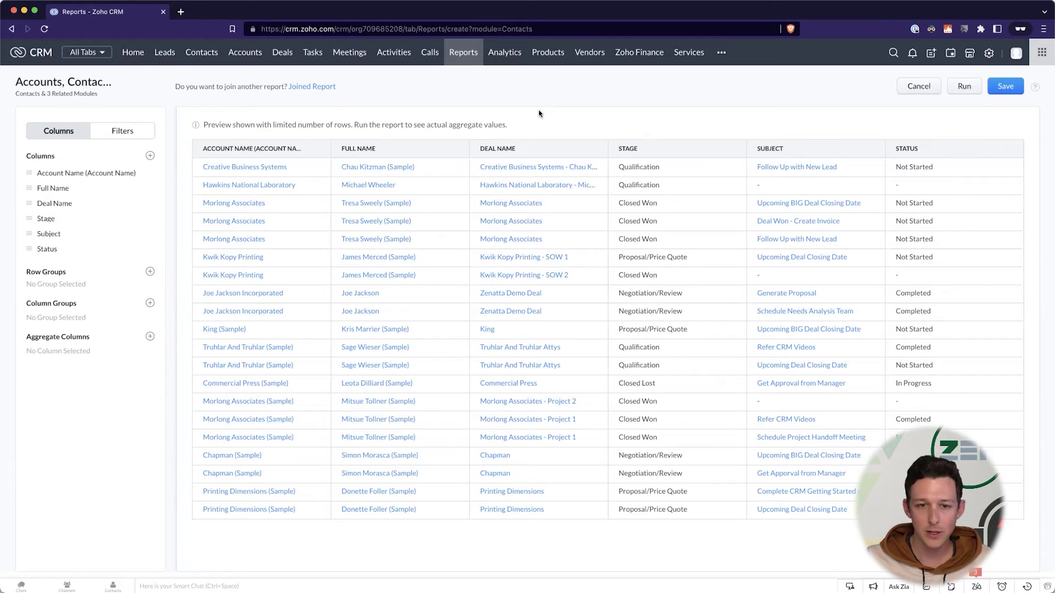
Step: Search the available fields for "amount" and add the Deals Amount field as a report column
left_click(151, 157)
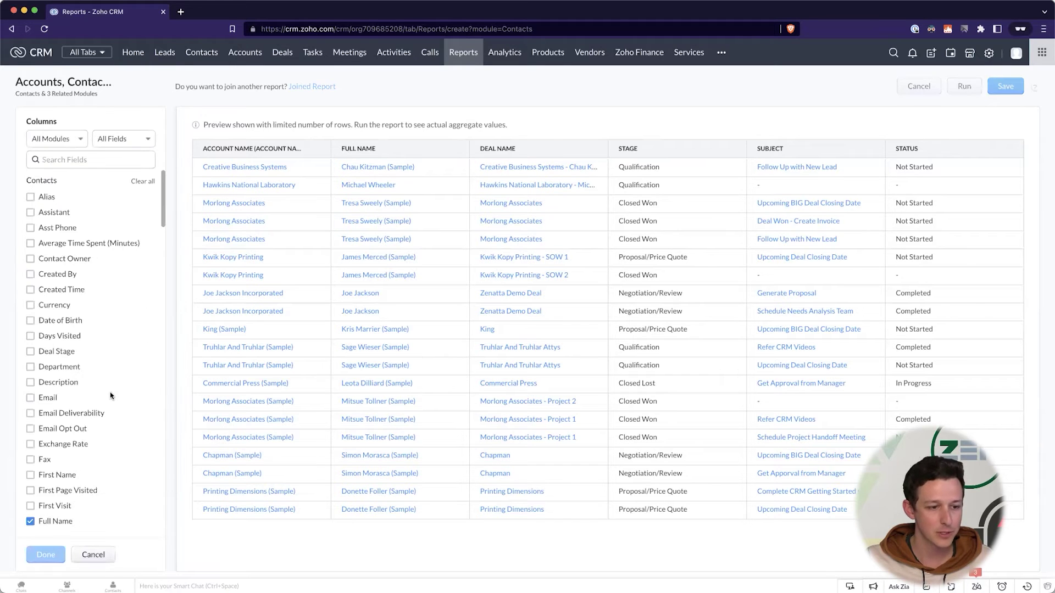
scroll(109, 396, "down", 1)
left_click(66, 159)
type("amount")
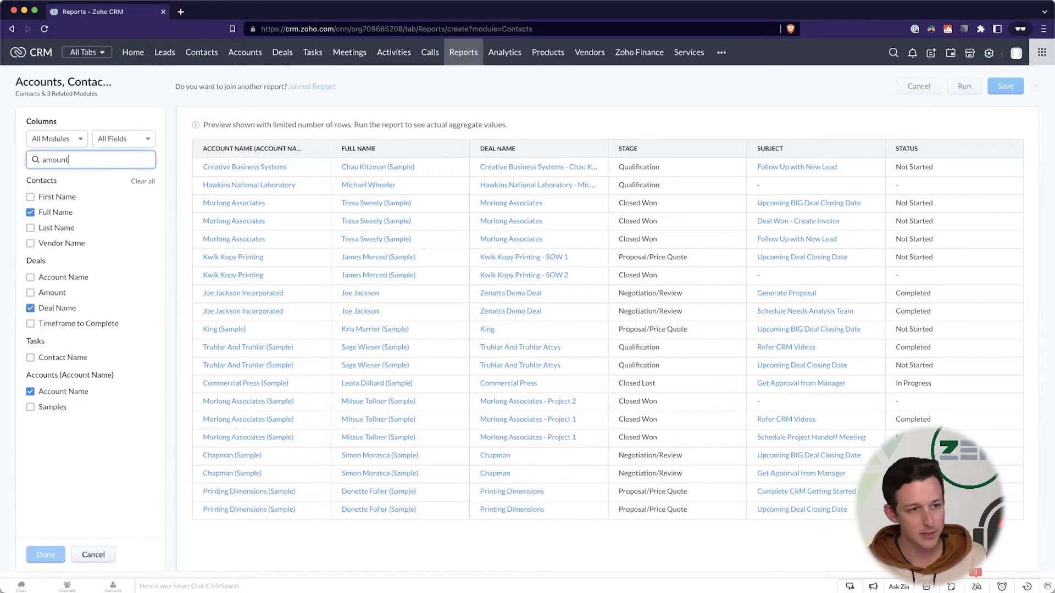
left_click(30, 196)
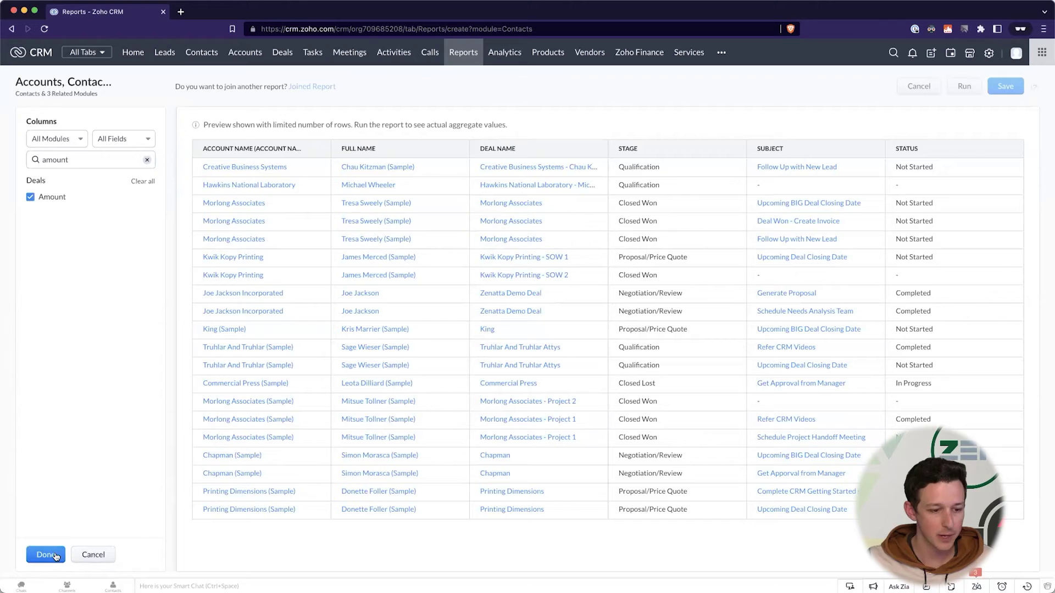
left_click(54, 555)
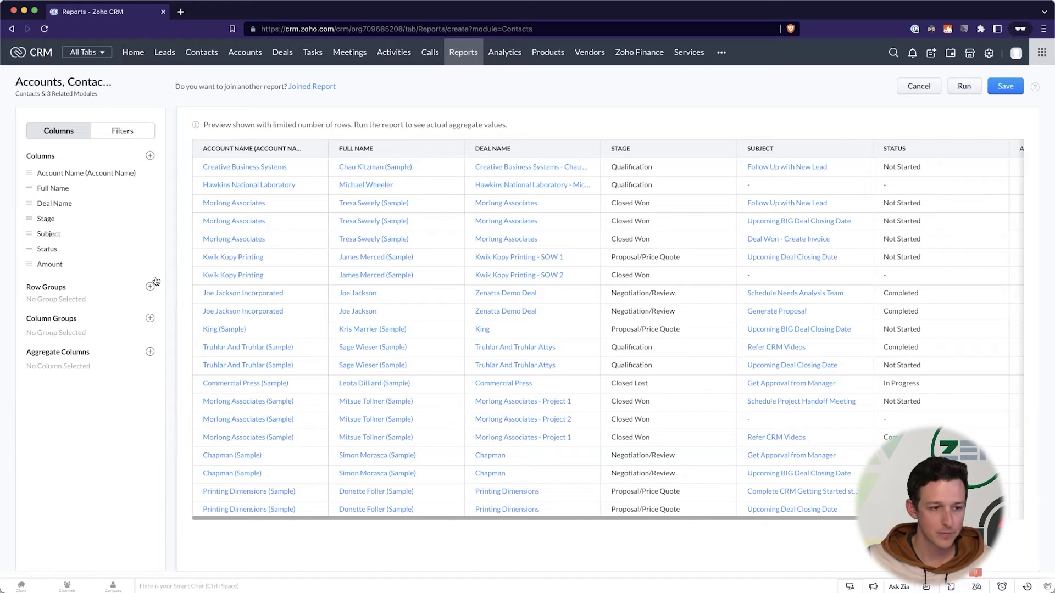
Step: Add Sum of Amount from Deals as an aggregate column
left_click(148, 351)
scroll(79, 279, "down", 1)
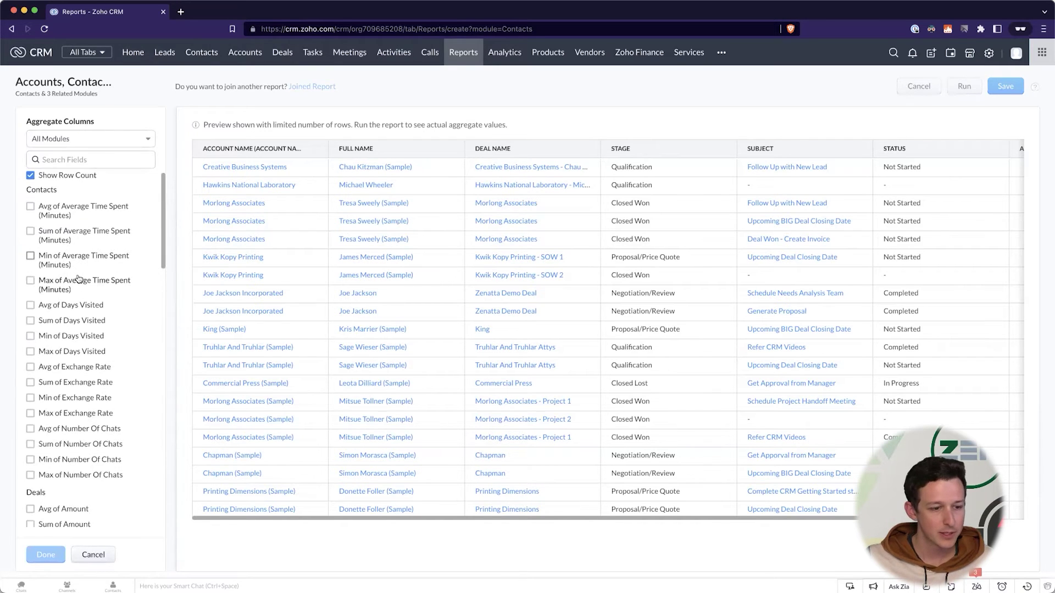
scroll(79, 279, "up", 1)
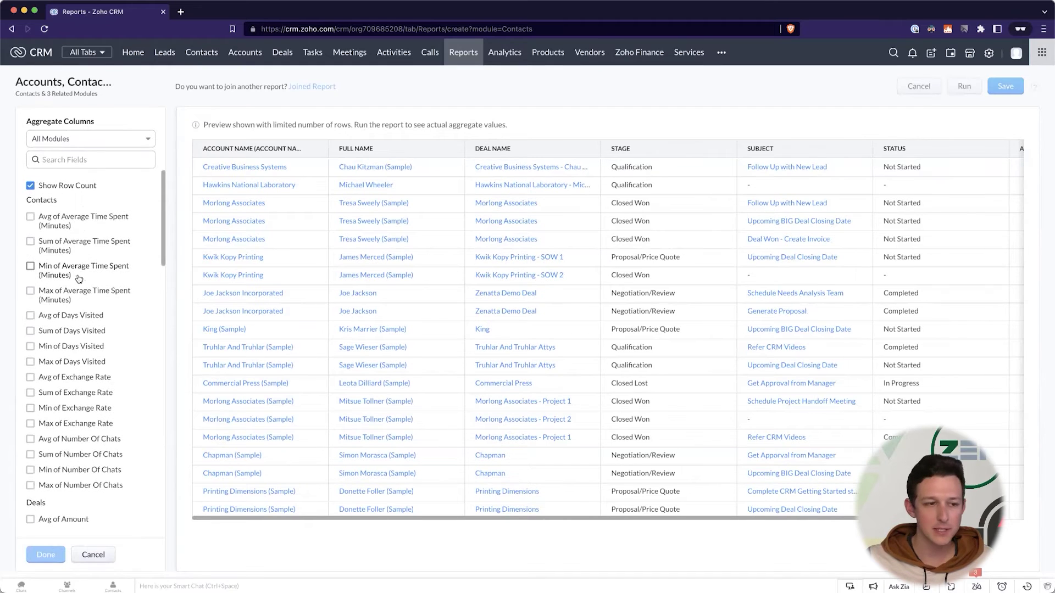
scroll(79, 279, "down", 1)
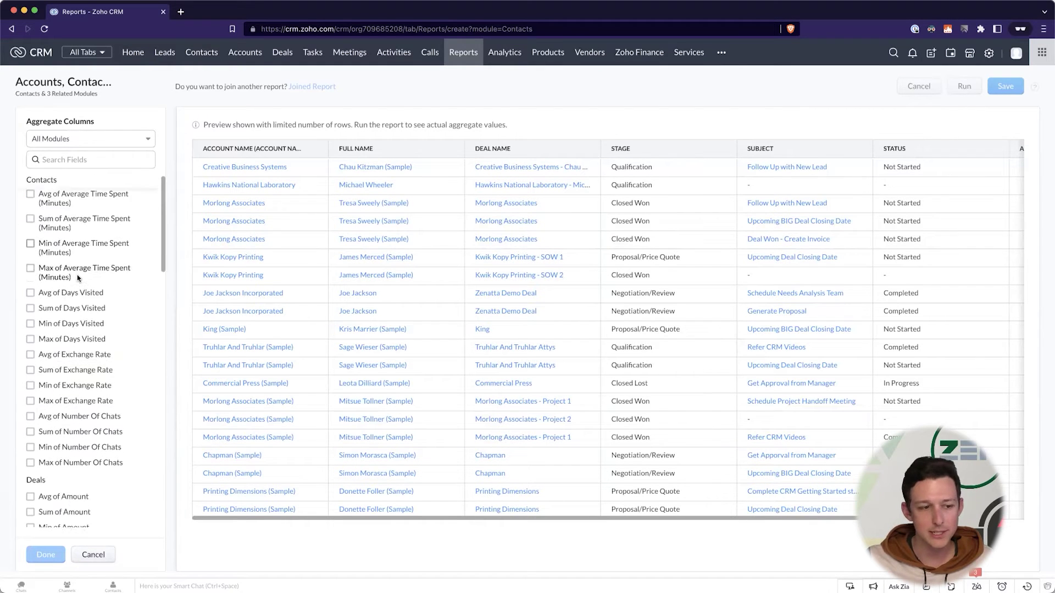
scroll(79, 279, "down", 4)
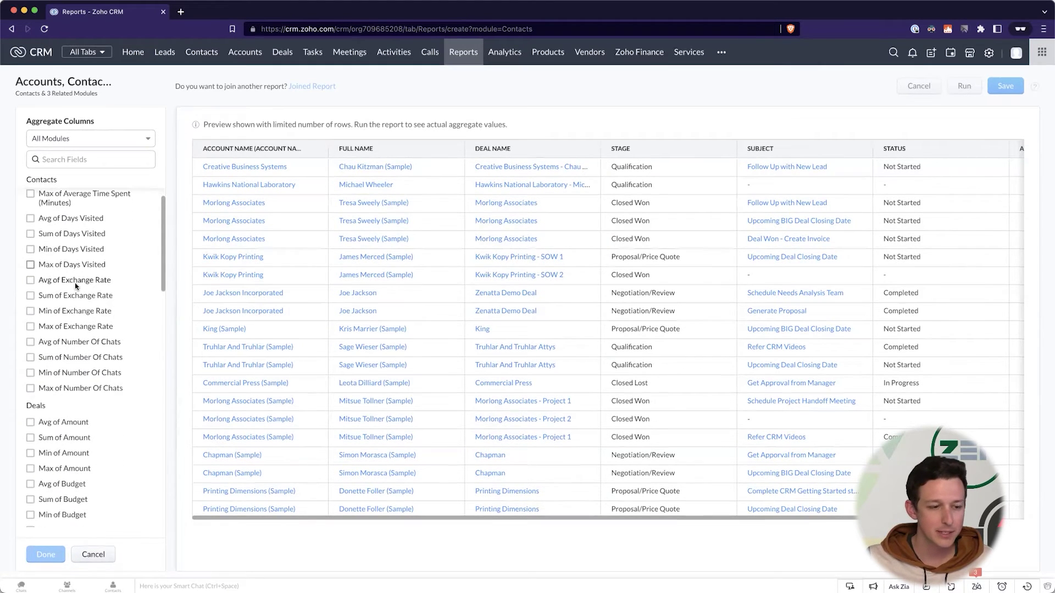
left_click(55, 388)
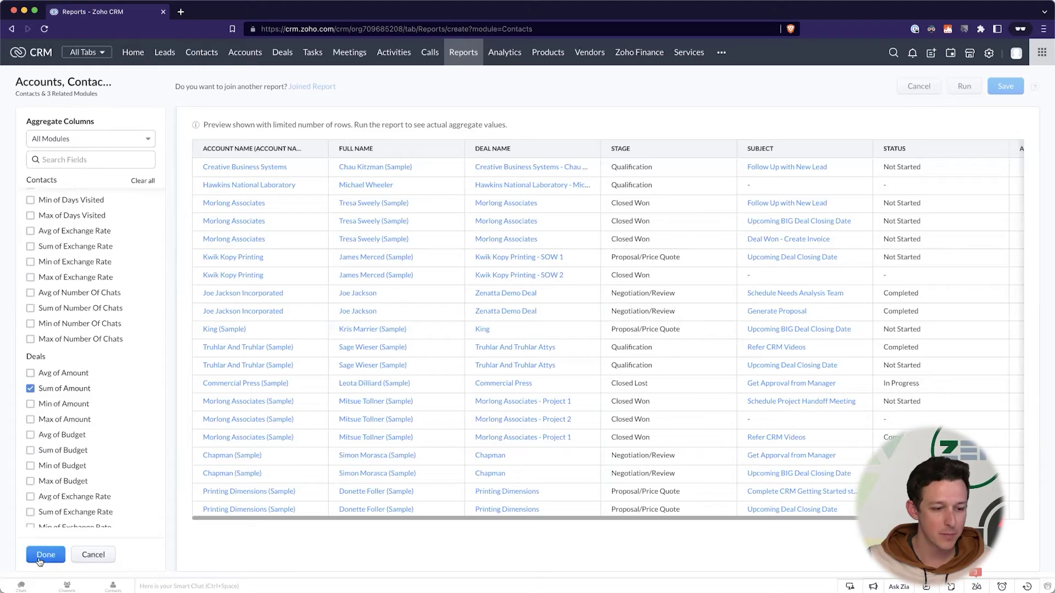
left_click(45, 555)
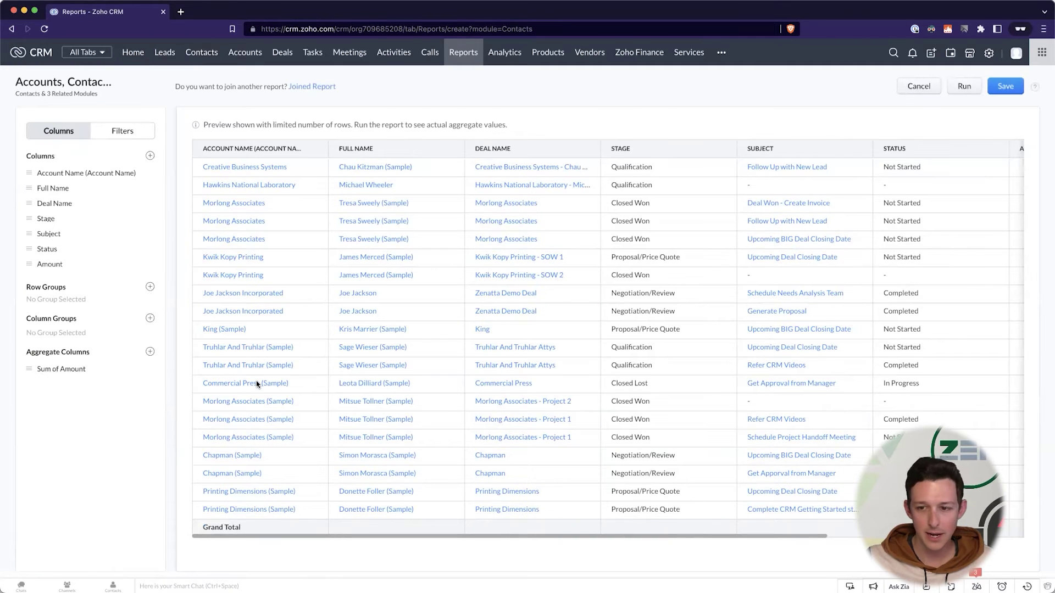
Step: Review the amount figures in the preview and remove the duplicate Amount column, keeping the Sum of Amount aggregate
scroll(891, 279, "right", 10)
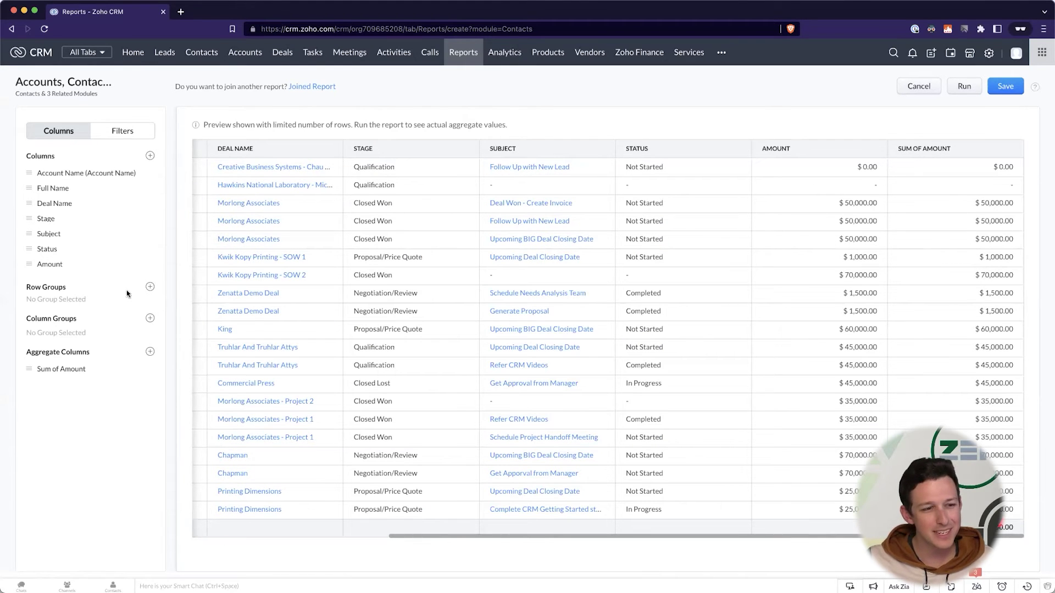
mouse_move(74, 367)
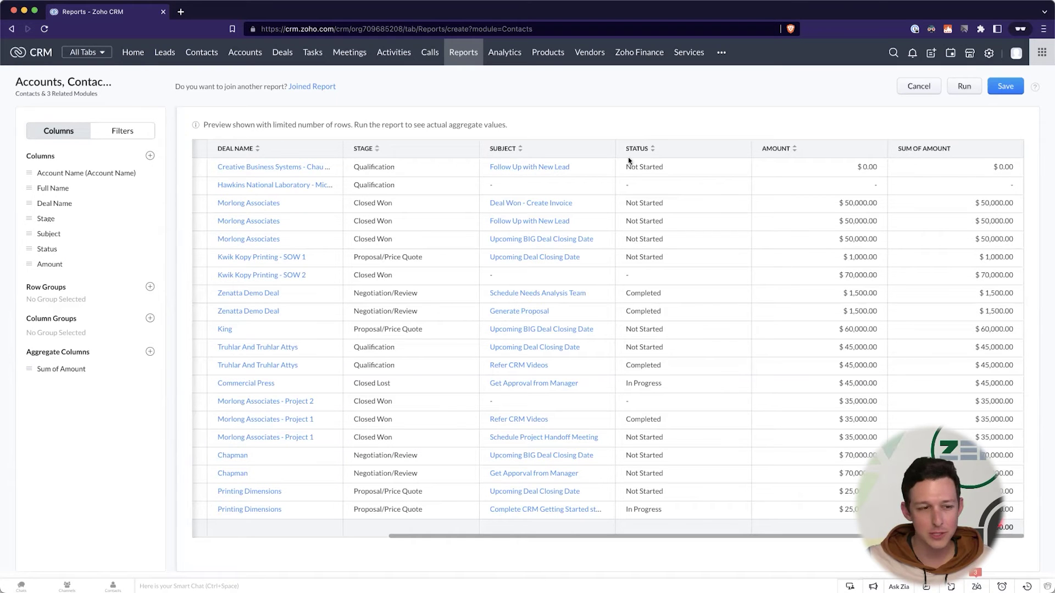
mouse_move(108, 263)
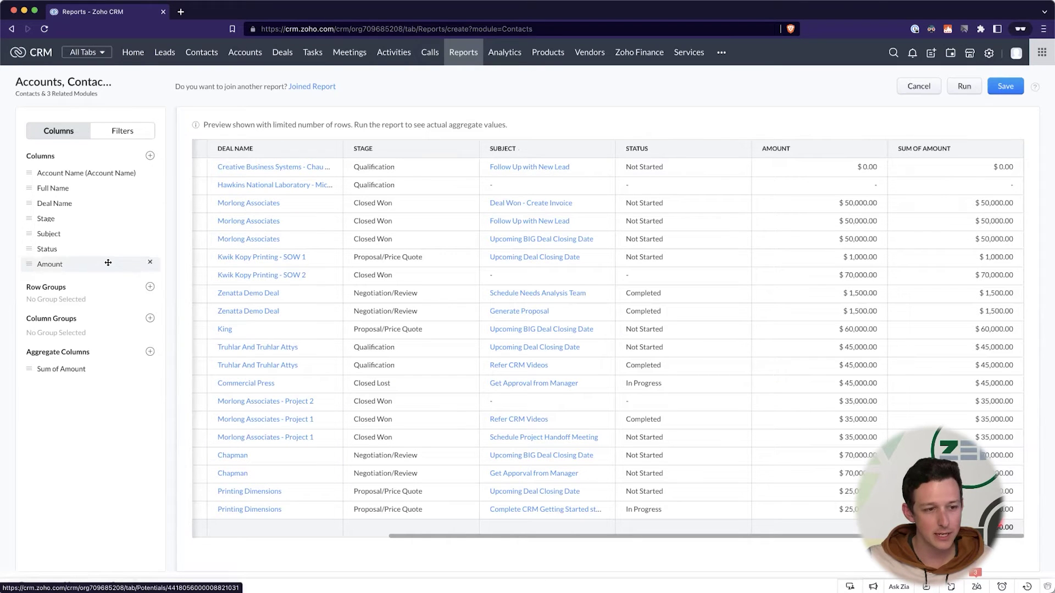
left_click(149, 263)
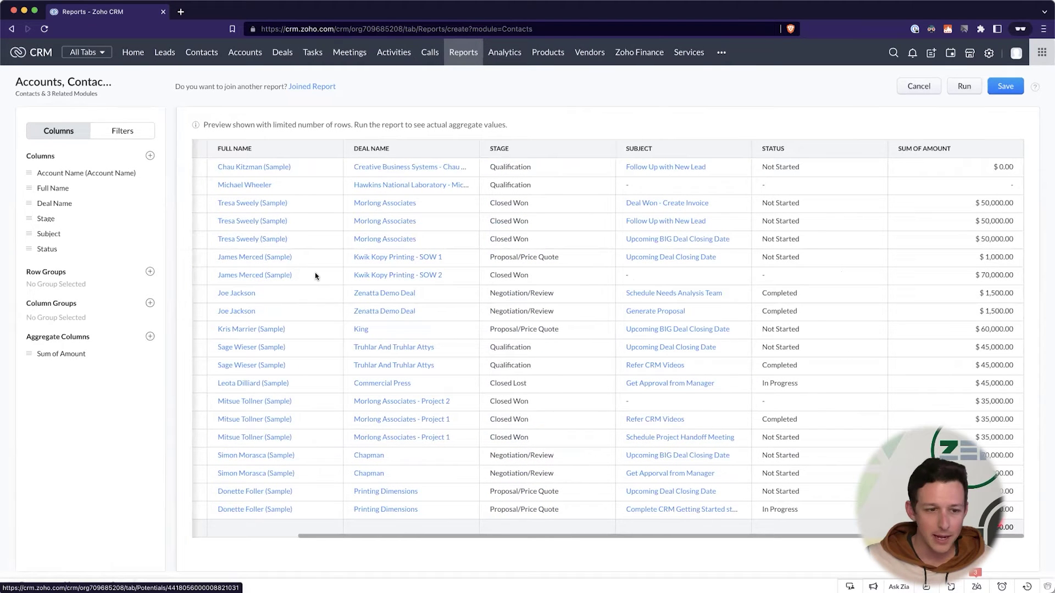
scroll(315, 275, "left", 4)
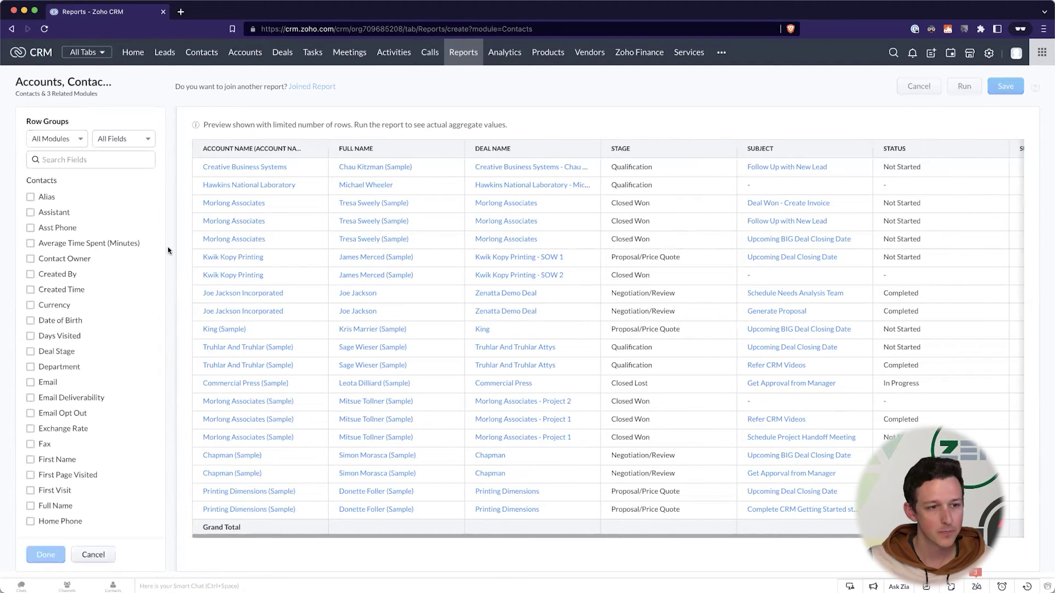
Step: Group the report rows by Account Name from the Accounts module
scroll(87, 217, "down", 1)
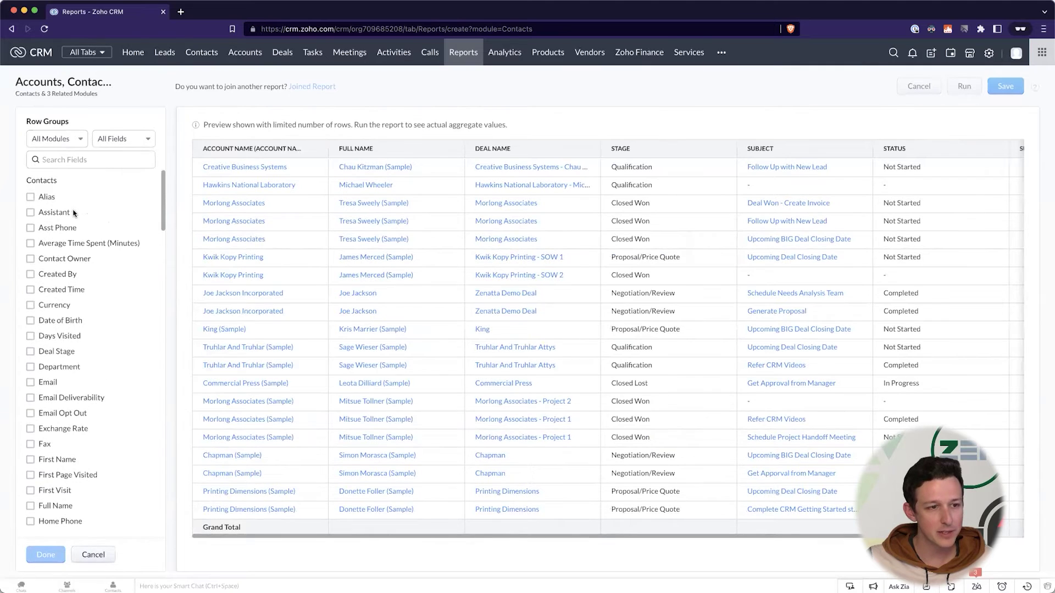
scroll(48, 198, "down", 10)
scroll(85, 278, "down", 8)
scroll(85, 278, "up", 5)
scroll(82, 261, "down", 10)
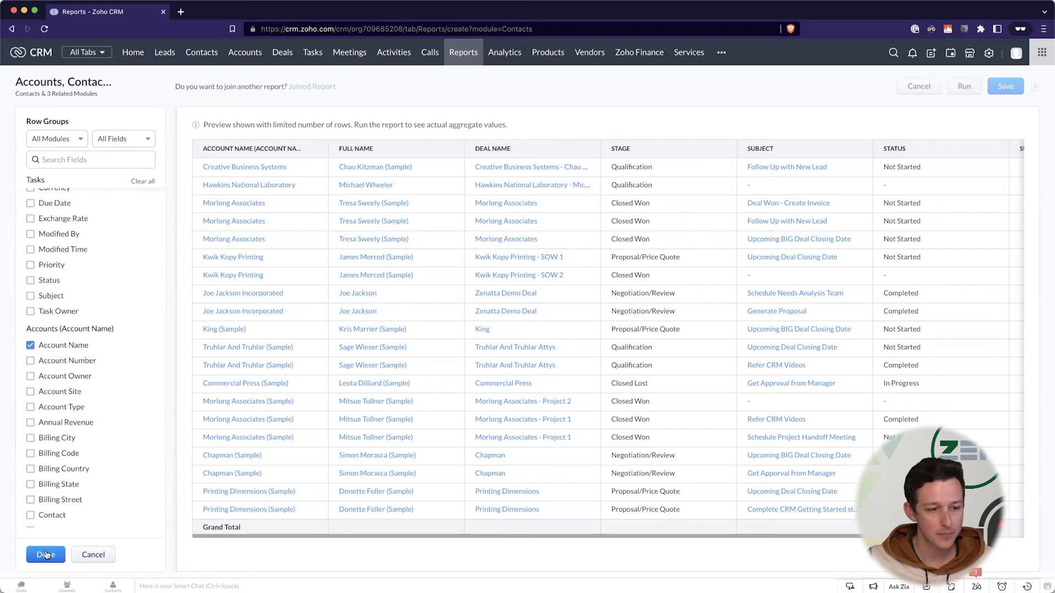
left_click(46, 555)
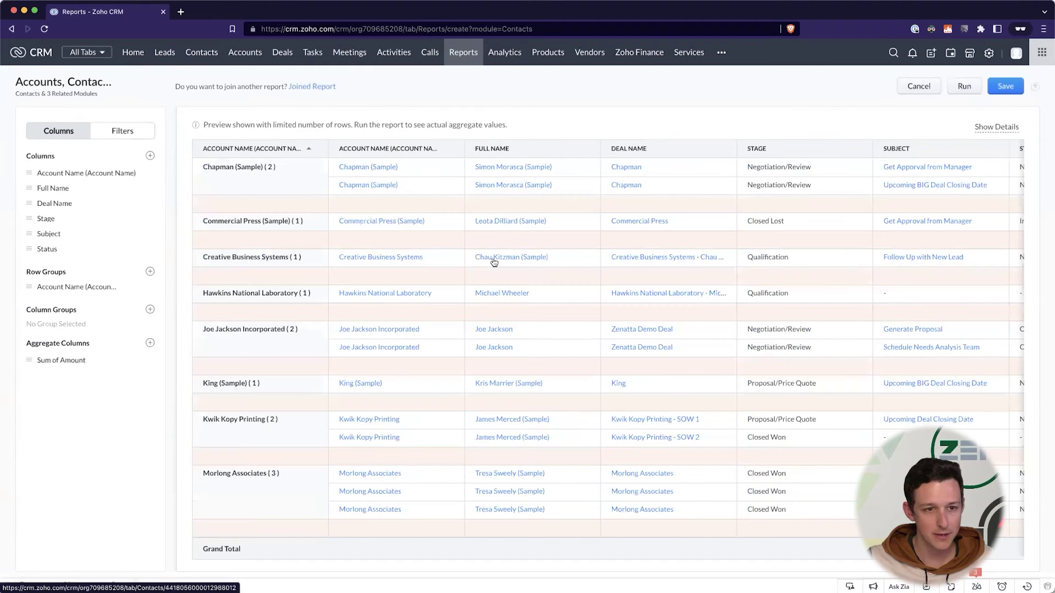
Step: Examine the preview grouped by account, checking the contacts, deals, tasks and amount subtotals within each group
scroll(492, 260, "right", 2)
scroll(493, 260, "right", 4)
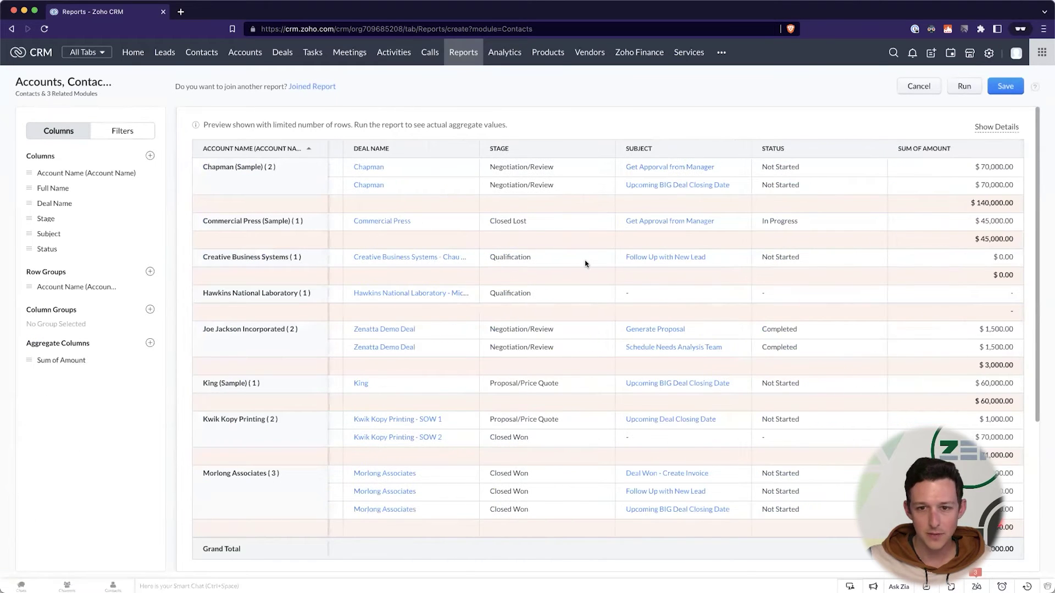
scroll(669, 275, "down", 2)
scroll(669, 277, "down", 3)
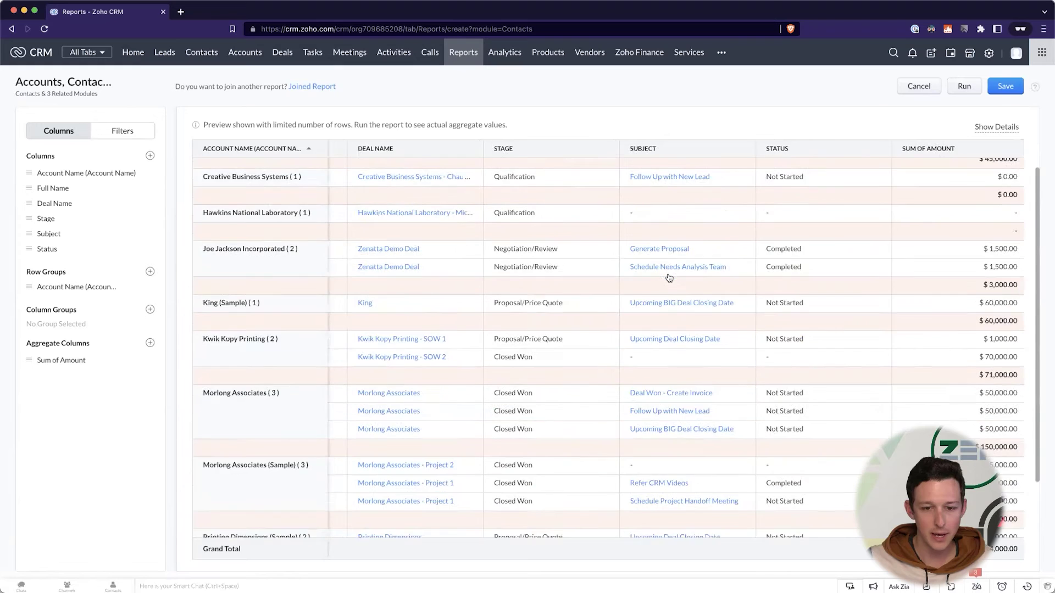
scroll(669, 276, "left", 4)
scroll(669, 277, "left", 7)
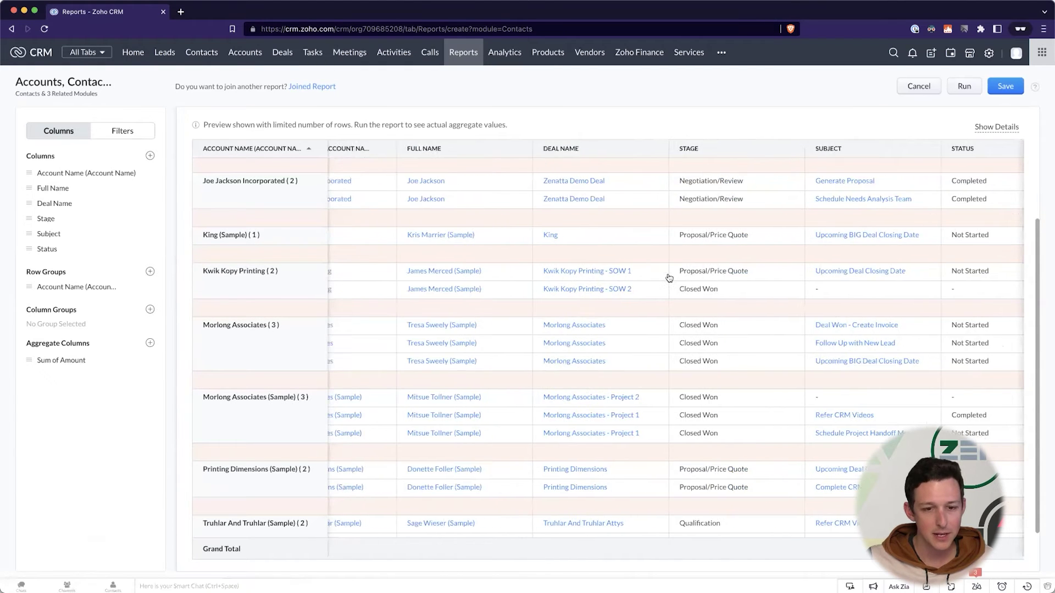
scroll(669, 276, "up", 1)
scroll(669, 277, "up", 1)
scroll(670, 276, "left", 1)
scroll(877, 391, "right", 10)
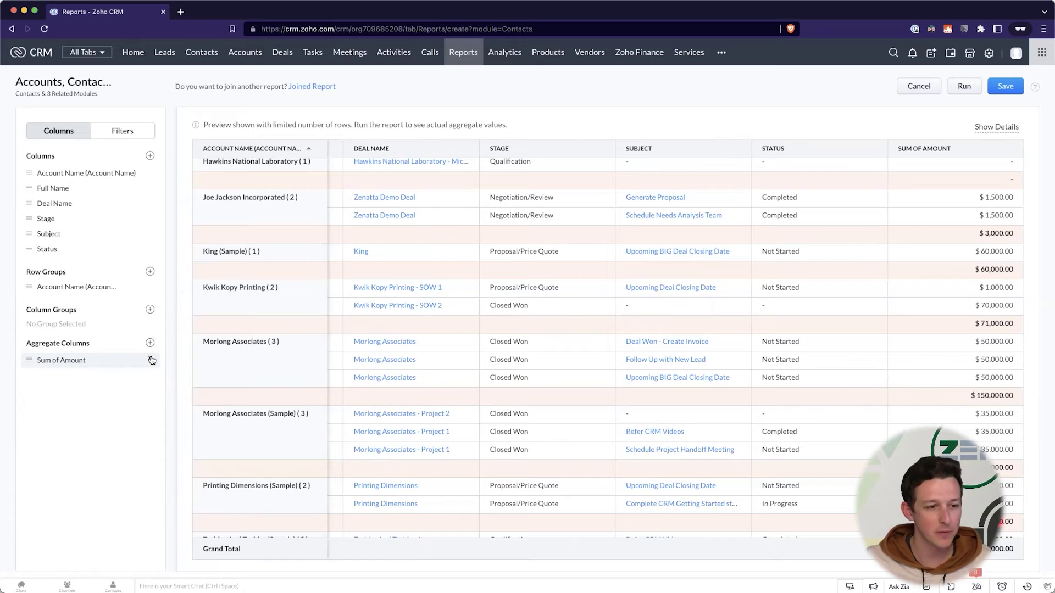
Step: Remove the Sum of Amount aggregate column from the report
left_click_drag(46, 344, 82, 344)
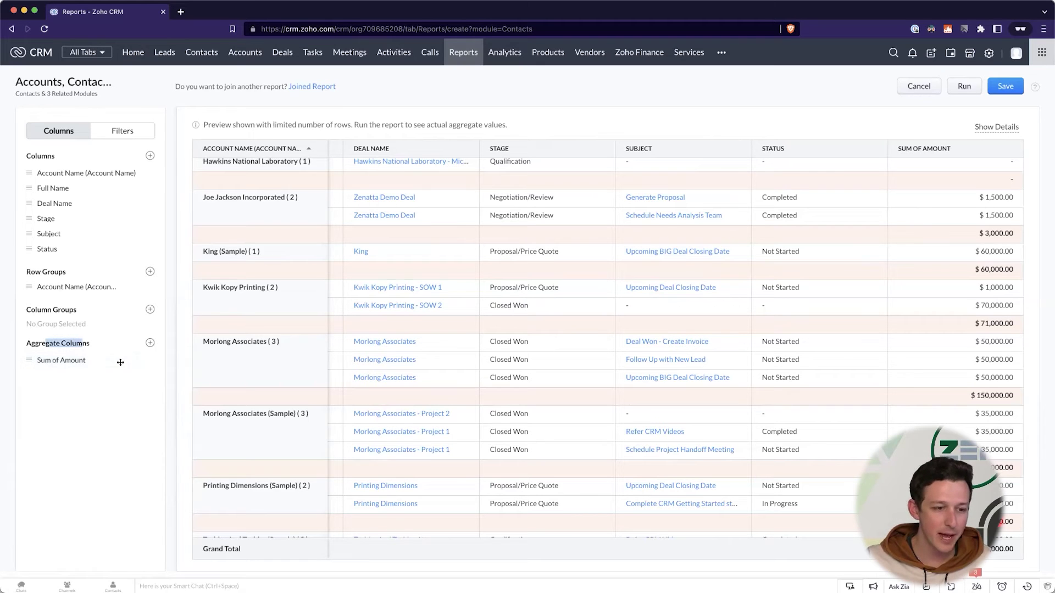
left_click(149, 361)
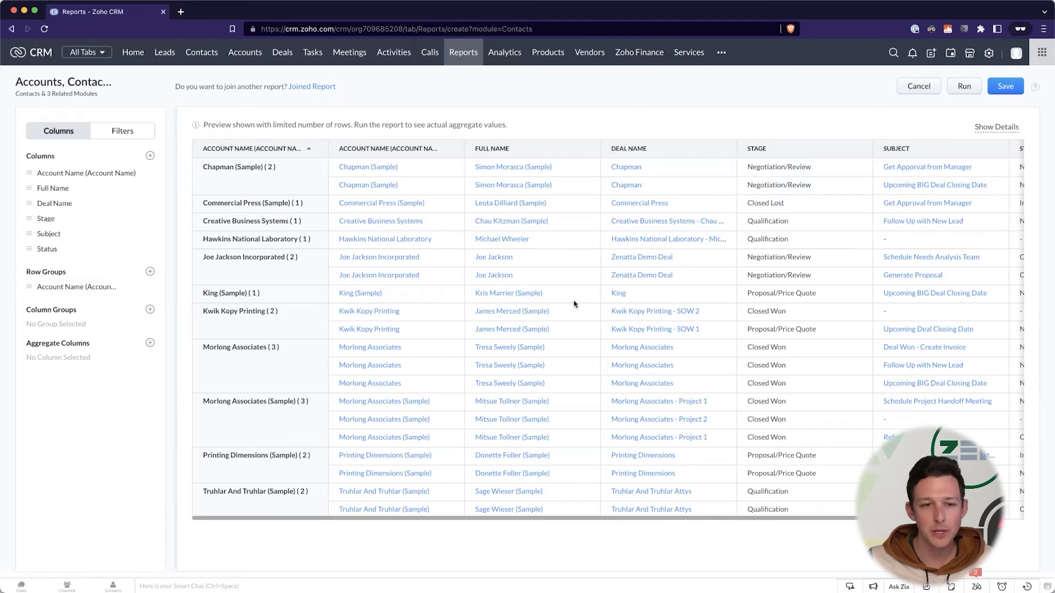
scroll(634, 212, "right", 3)
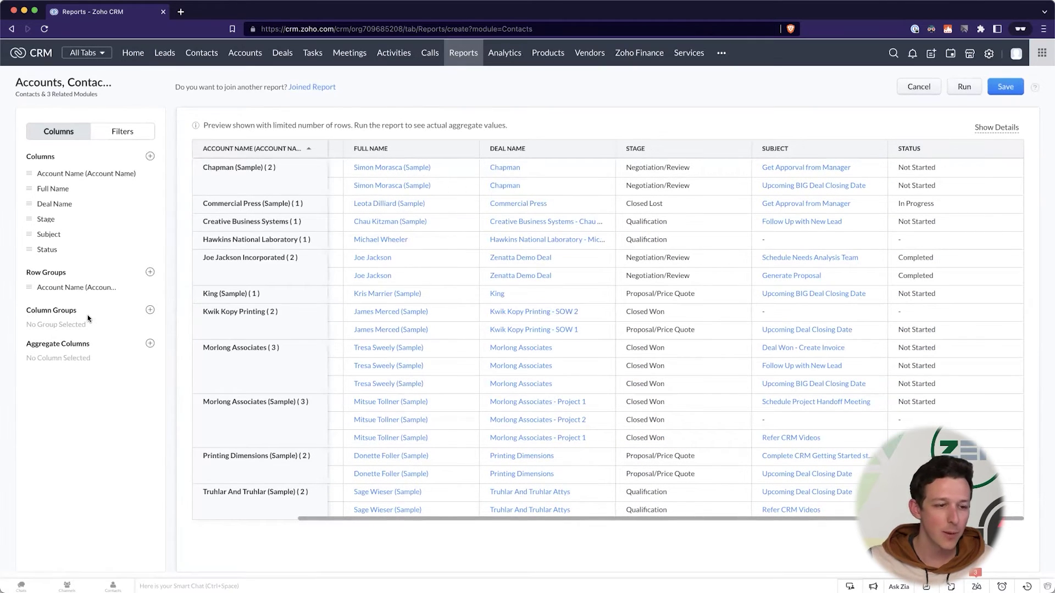
Step: Replace the Account Name row group with the Stage field from Deals, found by searching for "stage"
mouse_move(116, 286)
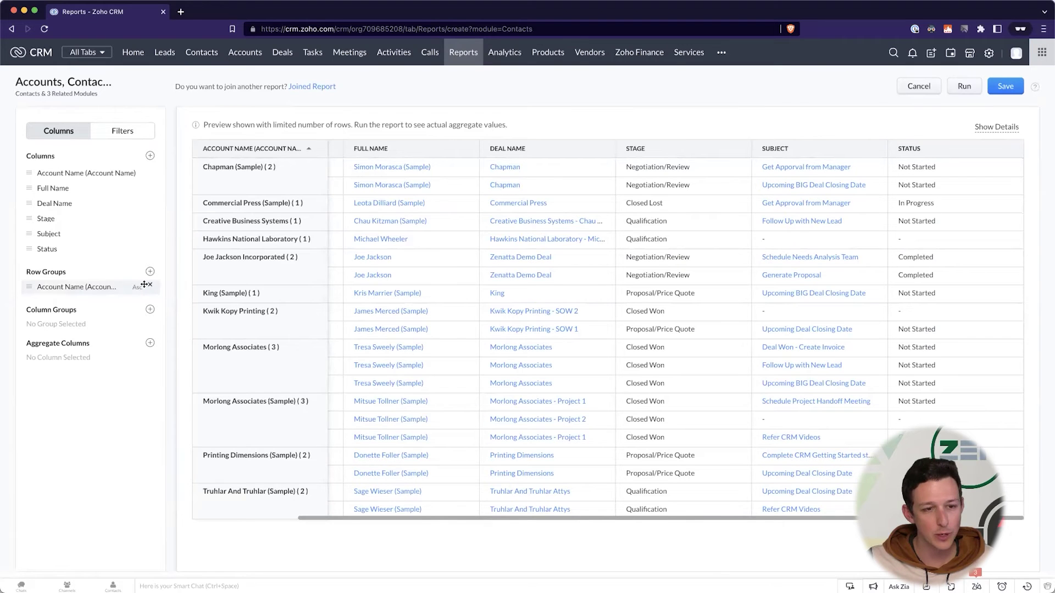
scroll(411, 323, "left", 5)
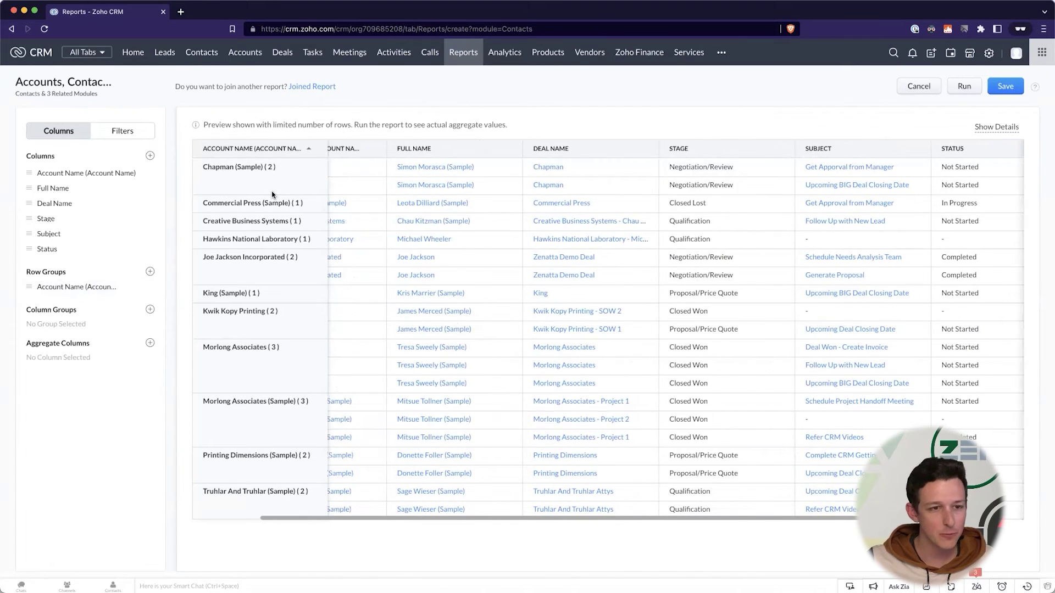
mouse_move(149, 286)
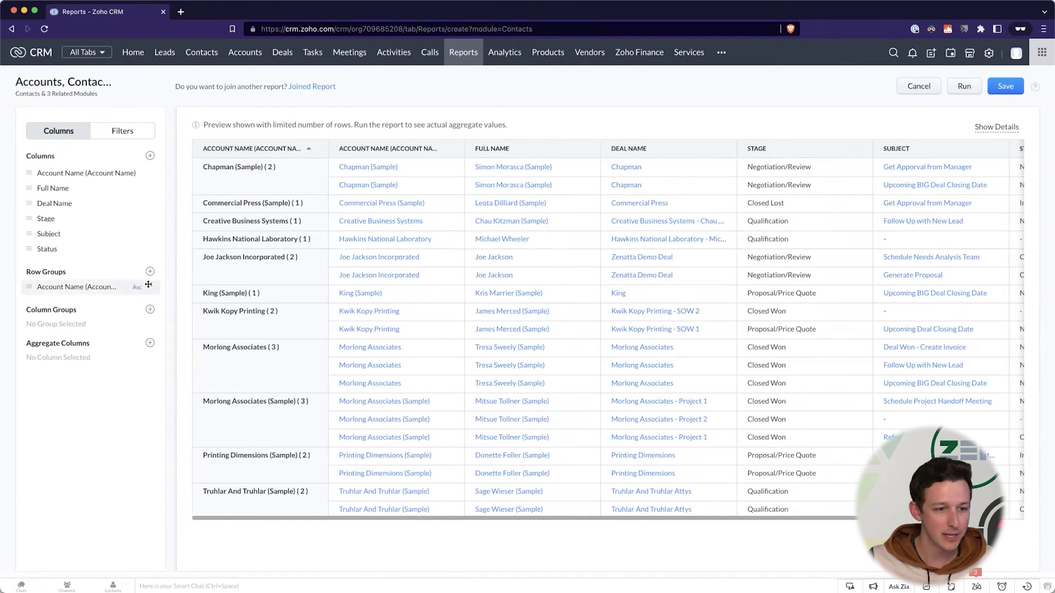
left_click(150, 286)
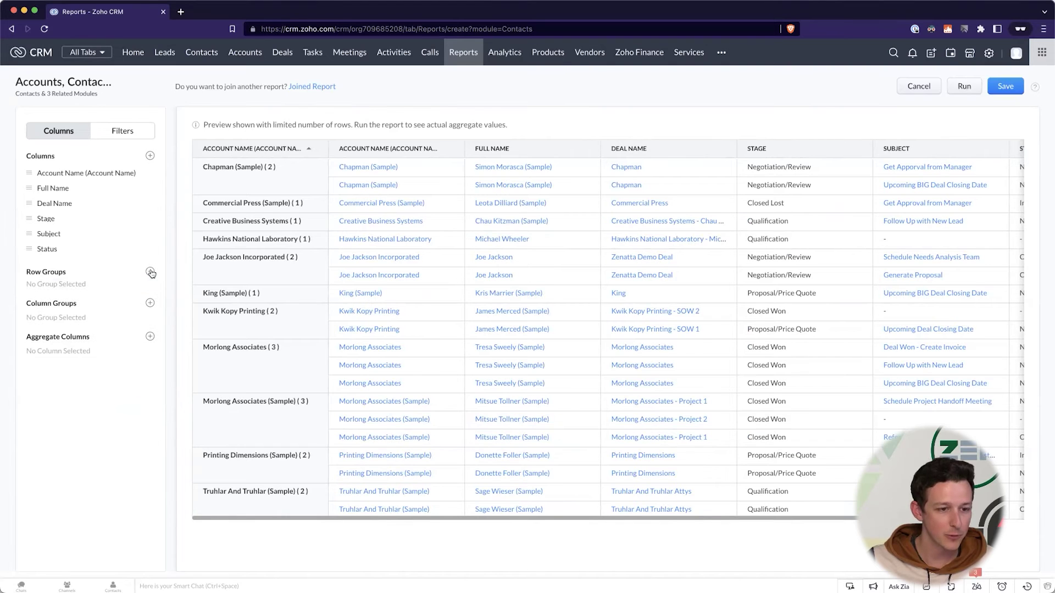
left_click(150, 273)
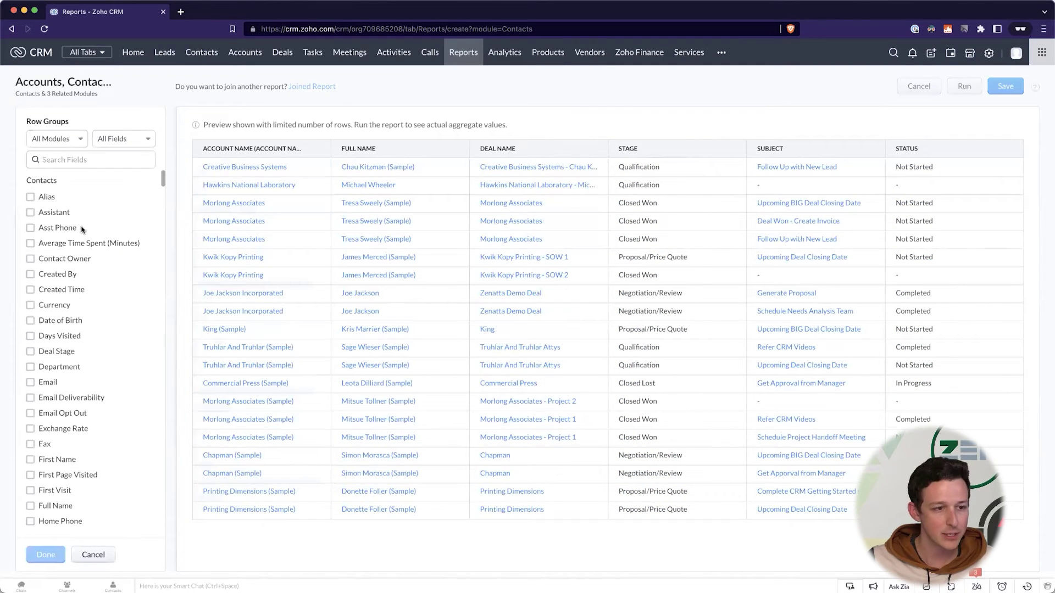
left_click(79, 158)
type("stage")
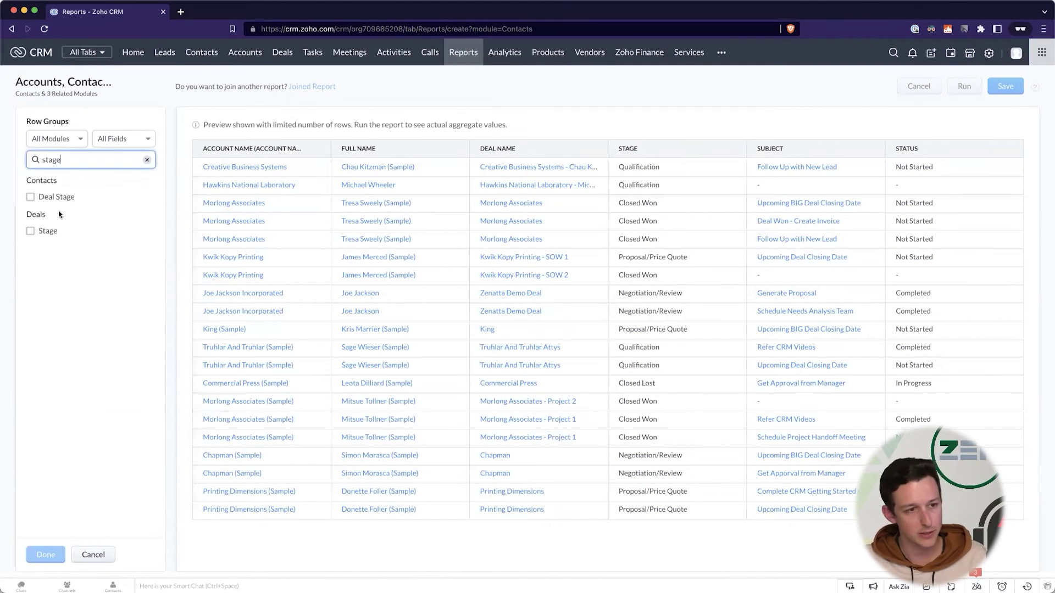
left_click(30, 231)
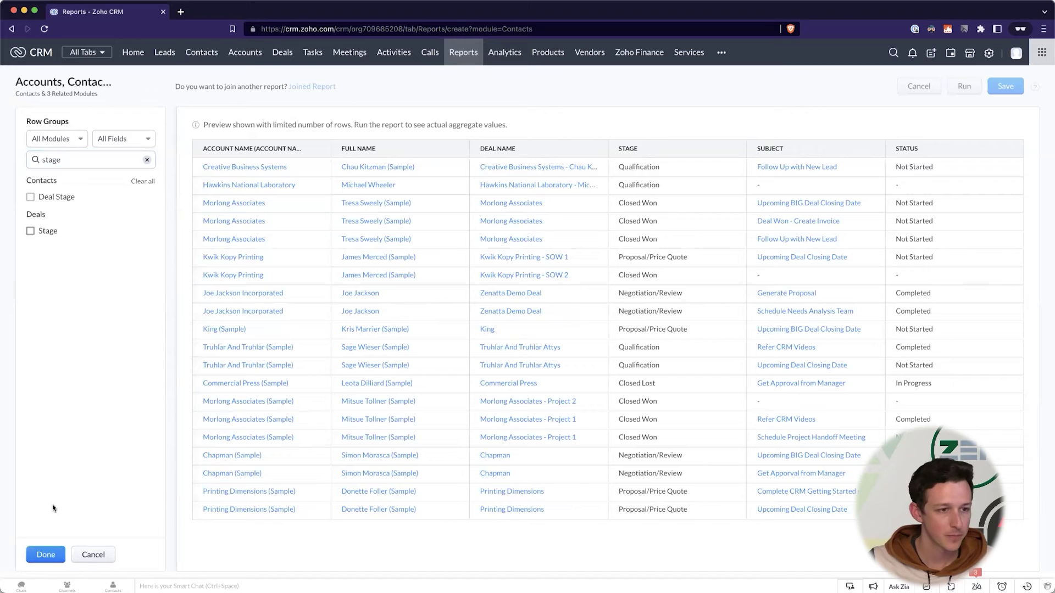
left_click(46, 555)
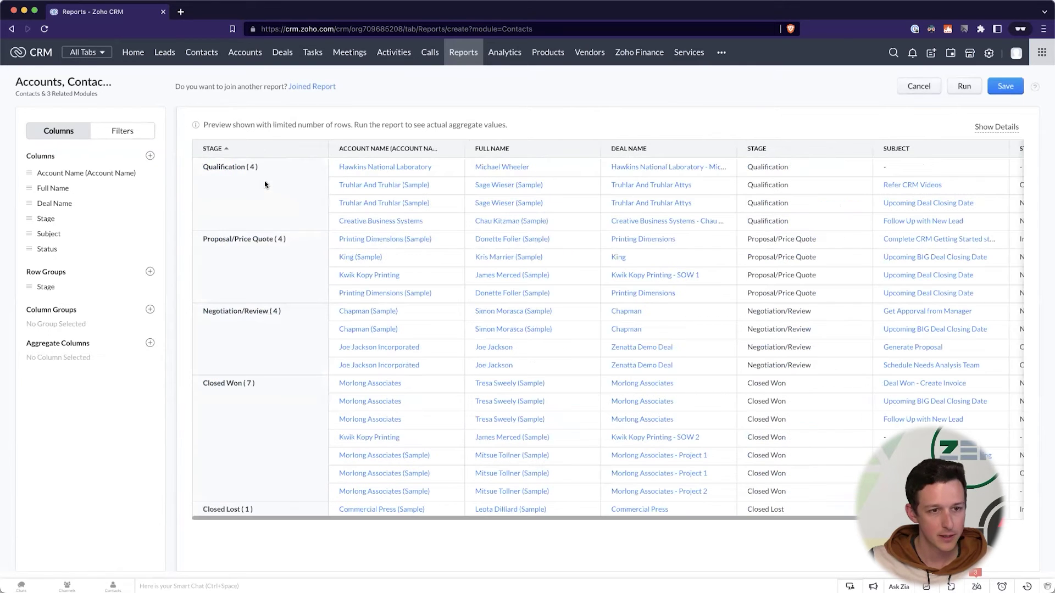
Step: Add Account Name from the Accounts module as a second row group beneath Stage
scroll(550, 240, "right", 3)
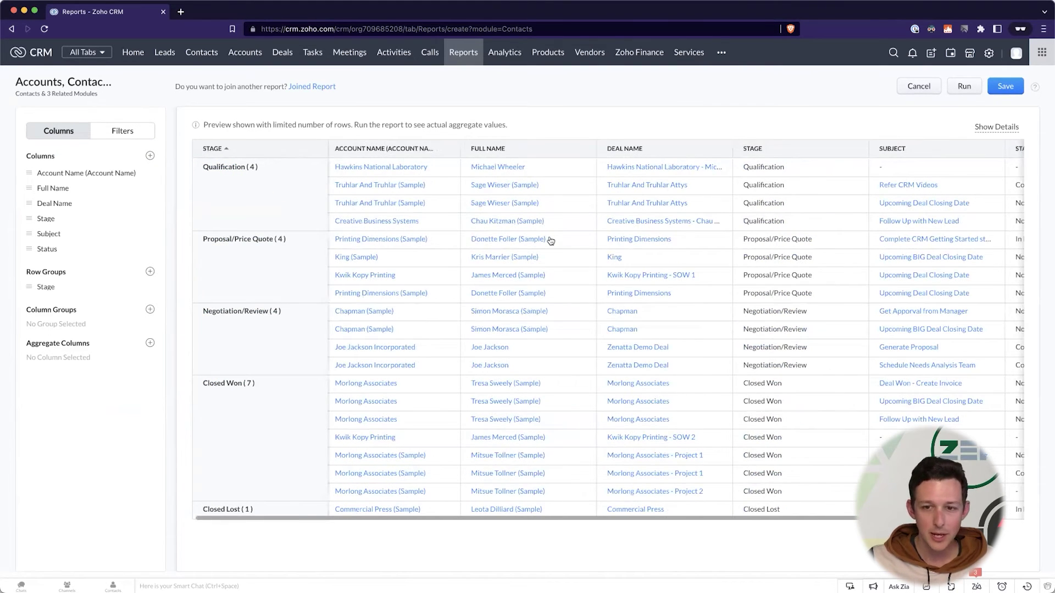
scroll(550, 240, "left", 3)
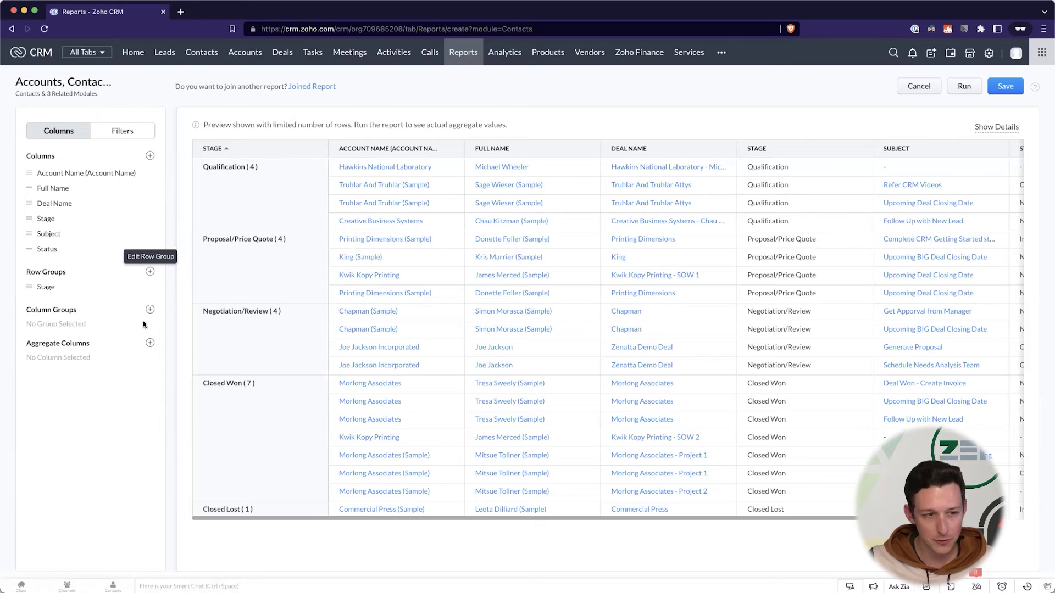
left_click(150, 273)
scroll(92, 298, "down", 10)
scroll(92, 297, "up", 4)
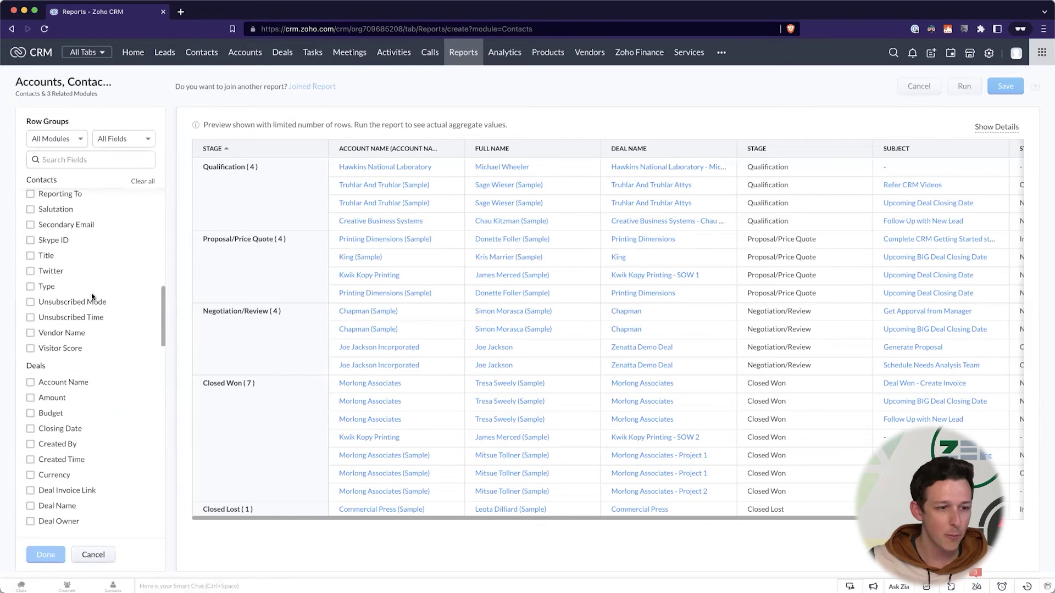
scroll(92, 297, "down", 14)
scroll(92, 297, "up", 4)
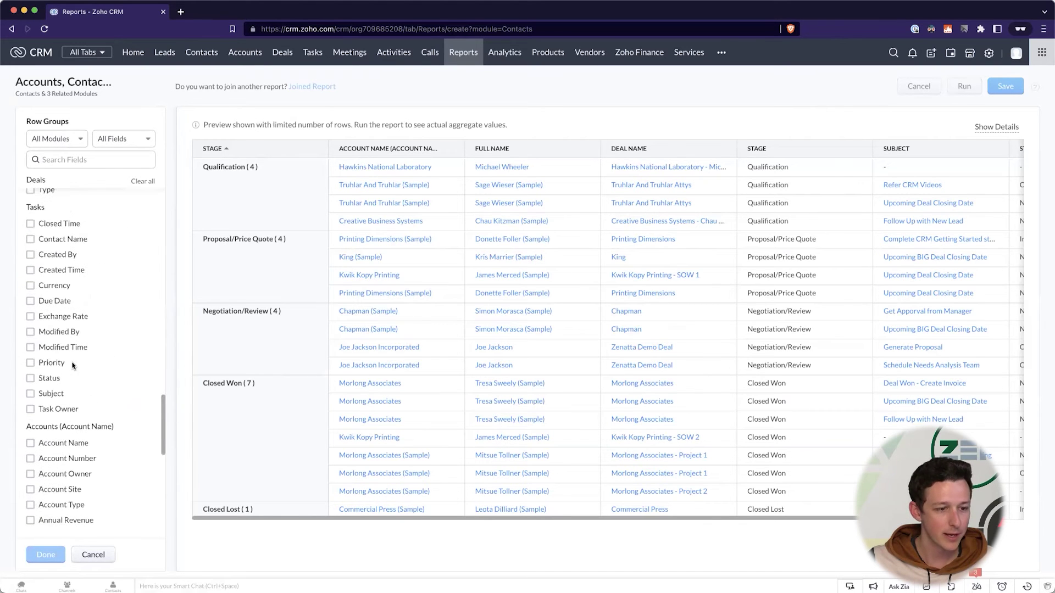
left_click(53, 442)
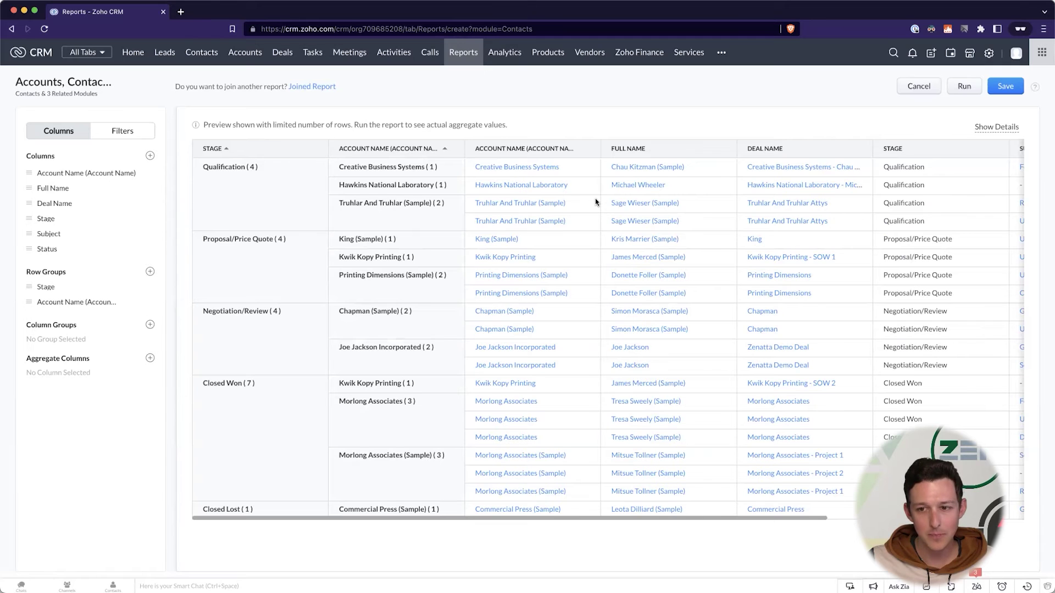
Step: Examine the preview grouped by stage and account, comparing the group counts with the deals, task subjects and statuses
scroll(593, 202, "right", 5)
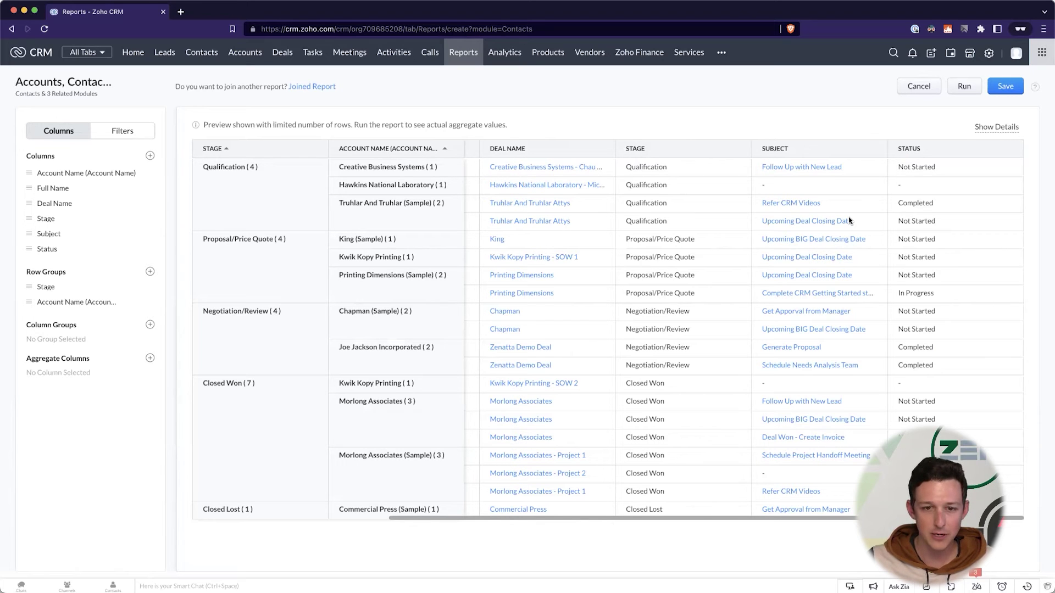
scroll(849, 221, "left", 5)
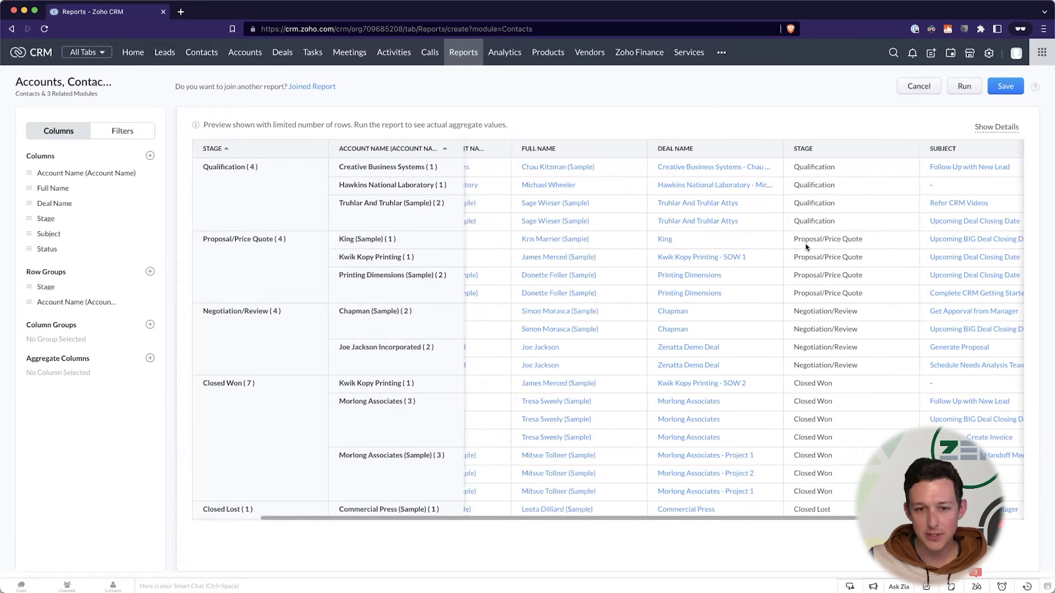
scroll(806, 247, "left", 1)
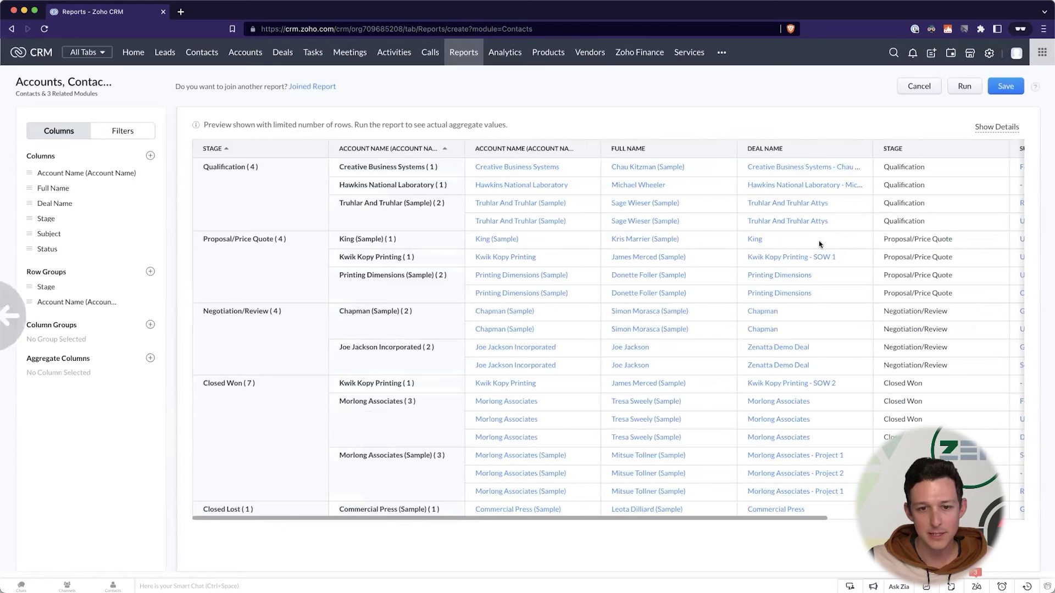
left_click_drag(741, 227, 463, 203)
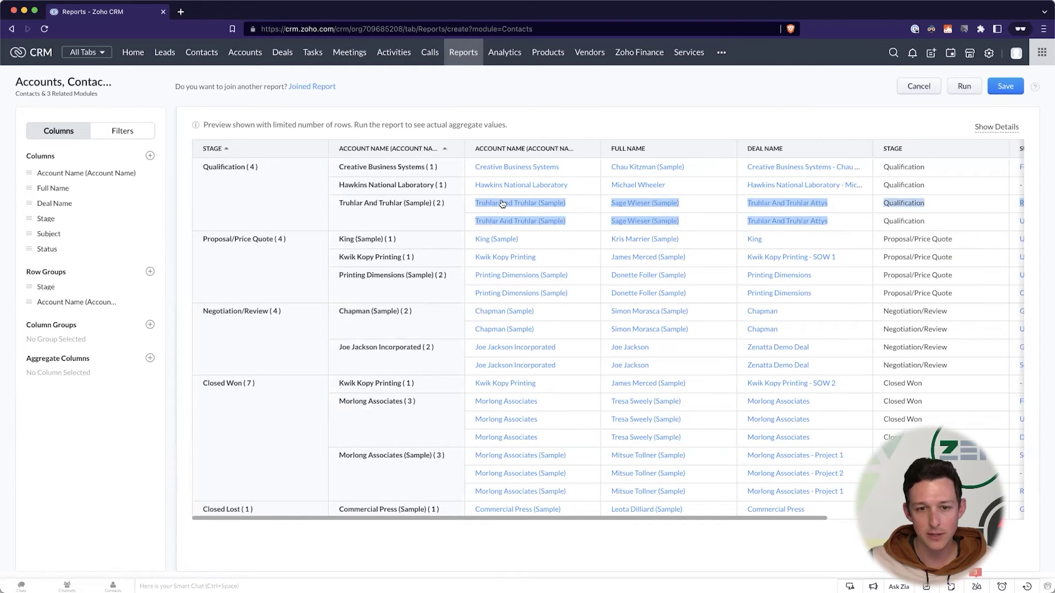
left_click(907, 207)
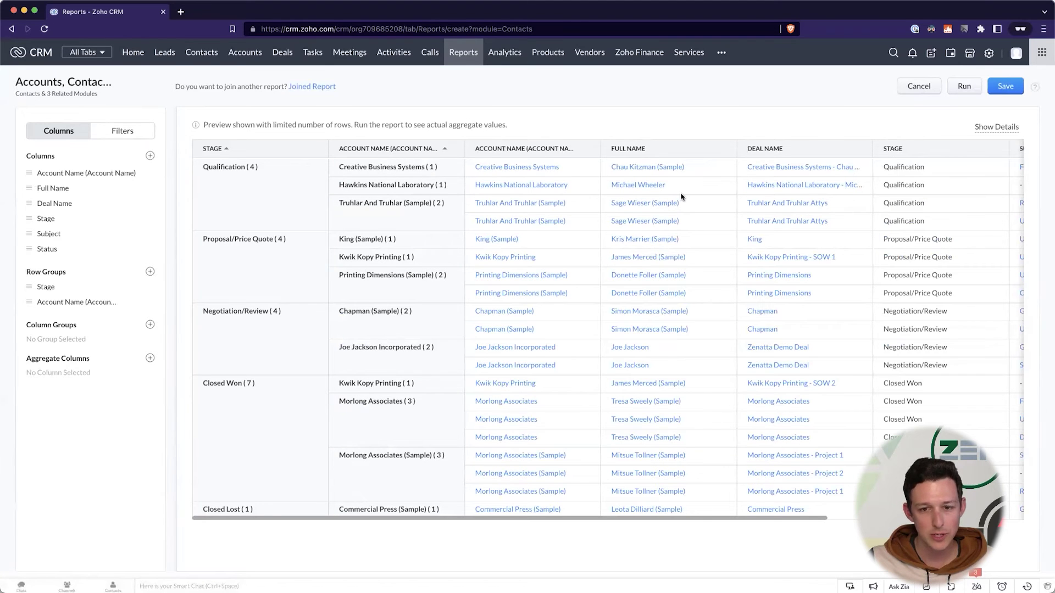
scroll(681, 197, "right", 5)
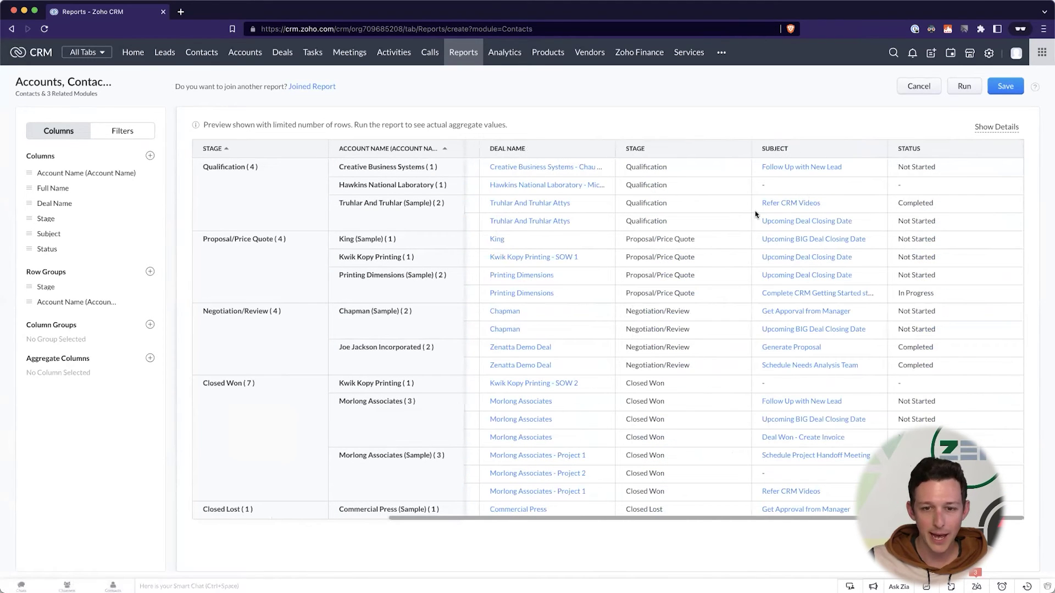
double_click(450, 203)
double_click(431, 256)
double_click(451, 278)
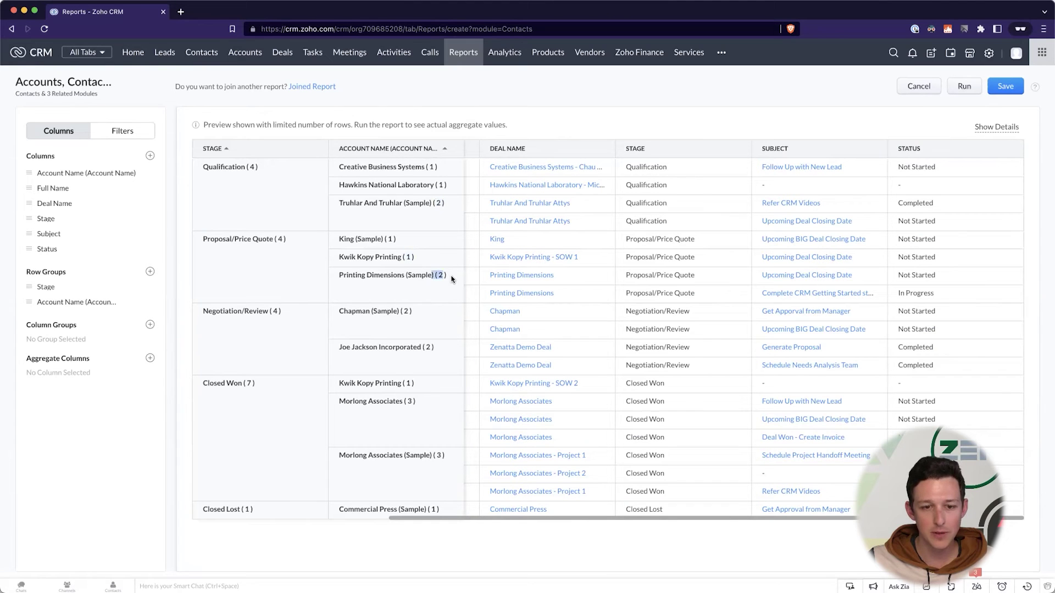
left_click(451, 279)
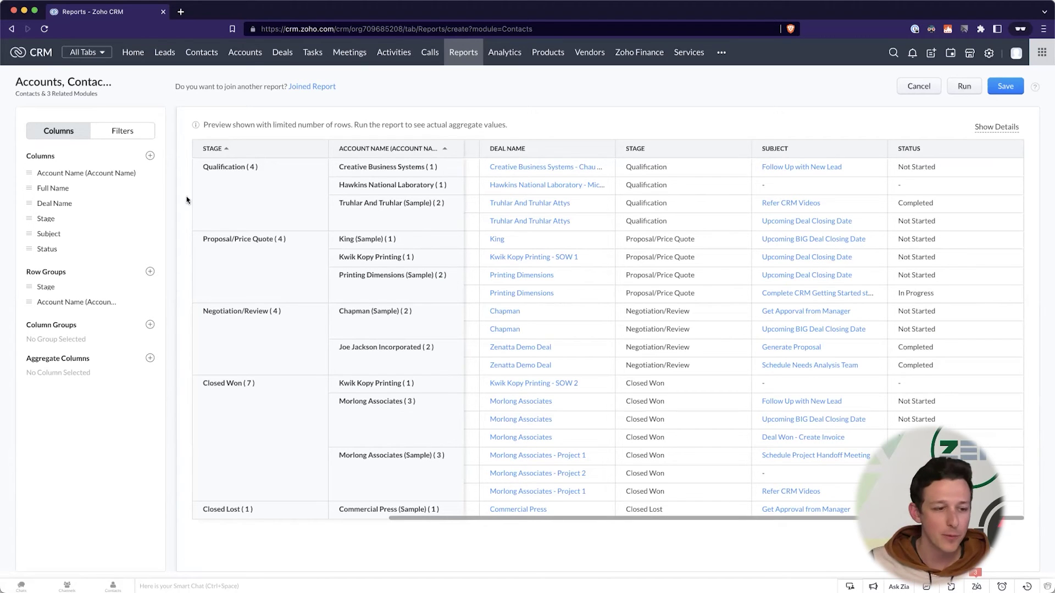
Step: Add an advanced filter to the report that keeps only records whose Status isn't Completed
left_click(134, 137)
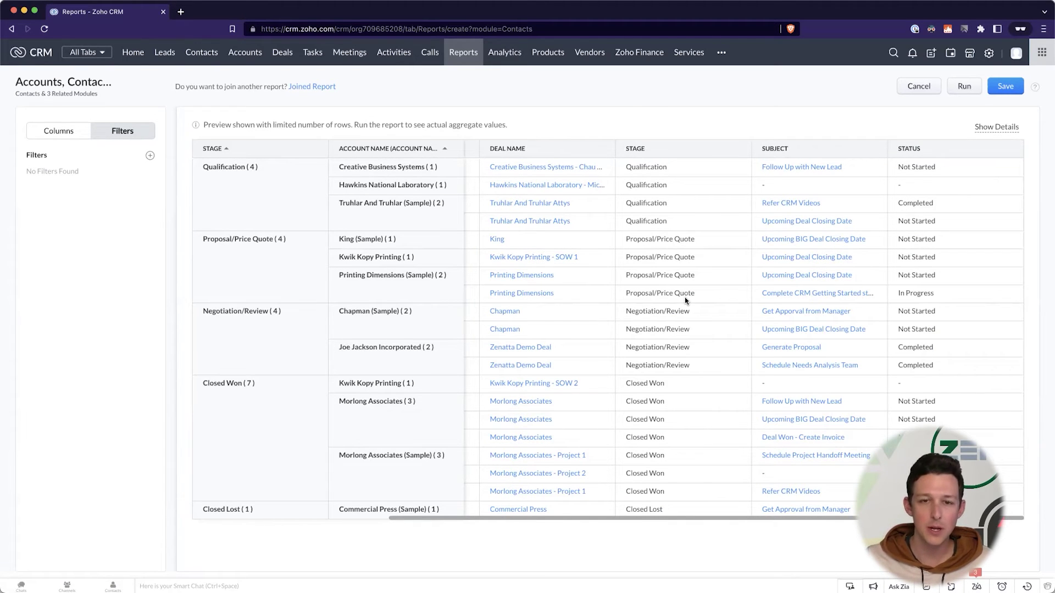
left_click(150, 156)
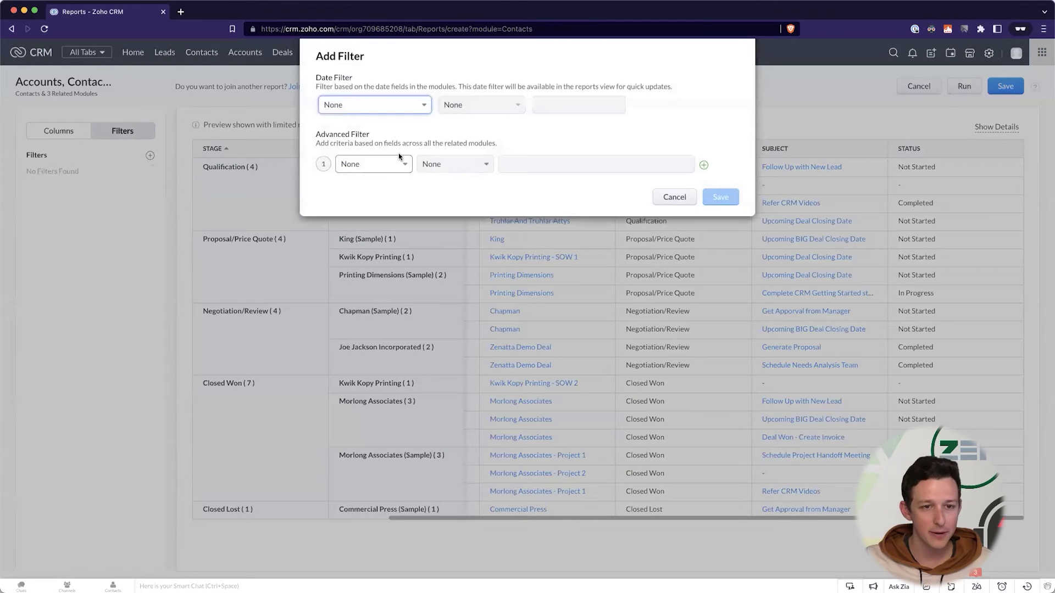
left_click(395, 163)
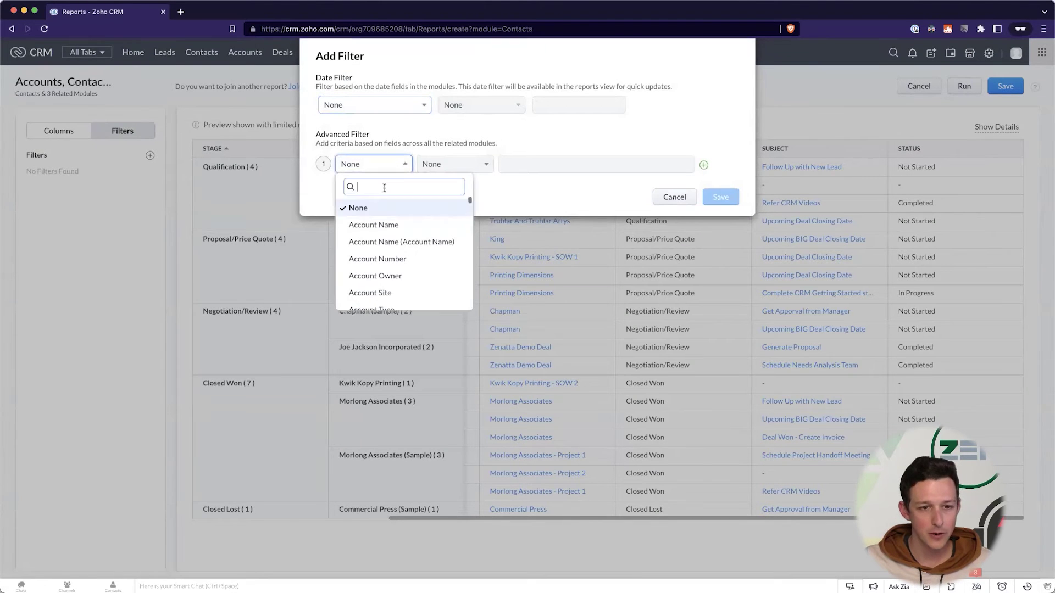
type("sta")
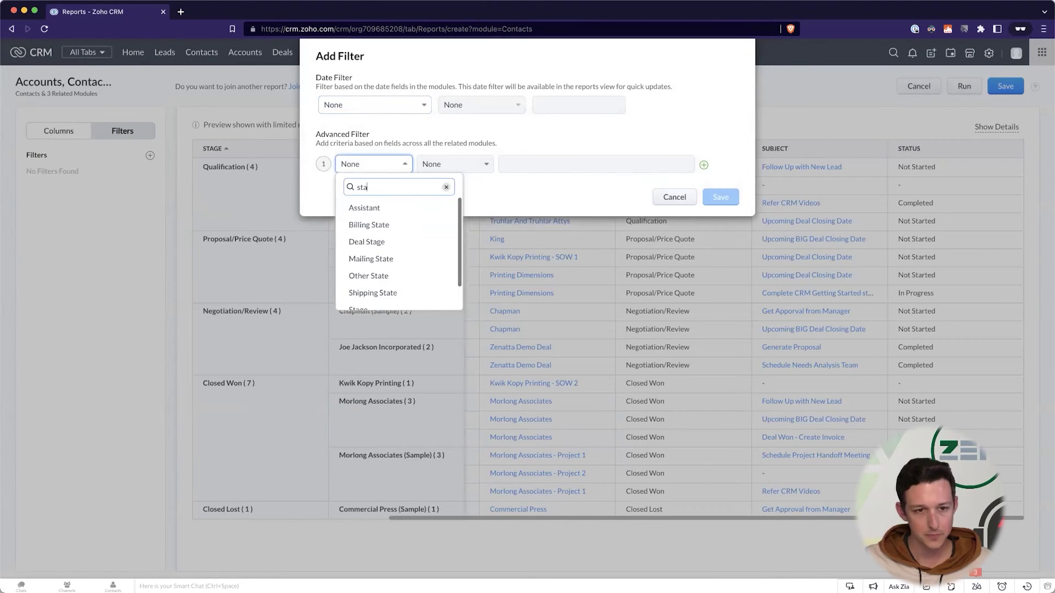
scroll(384, 291, "down", 1)
left_click(384, 297)
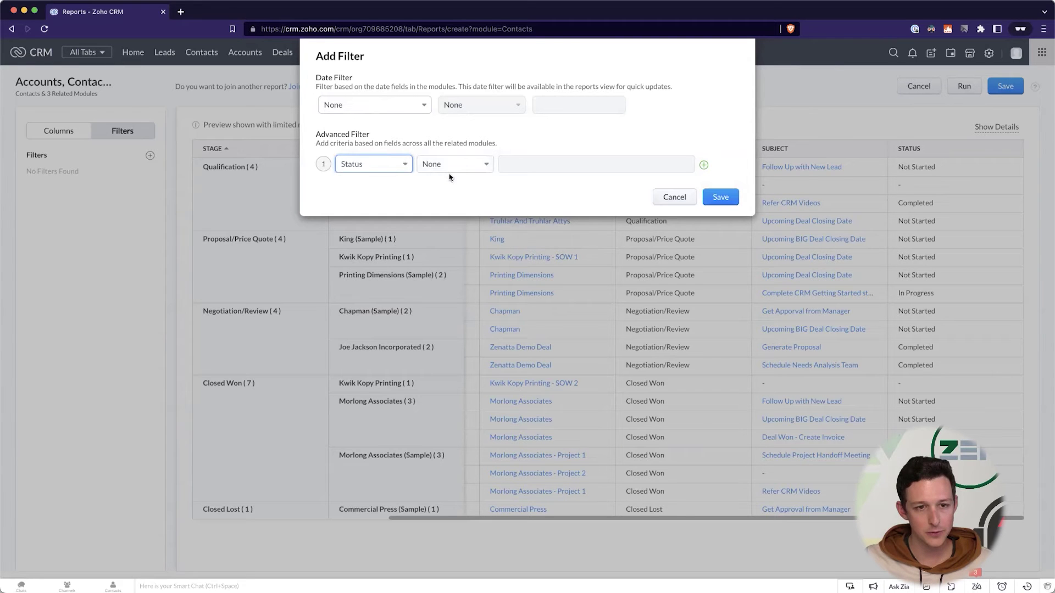
left_click(464, 165)
left_click(448, 218)
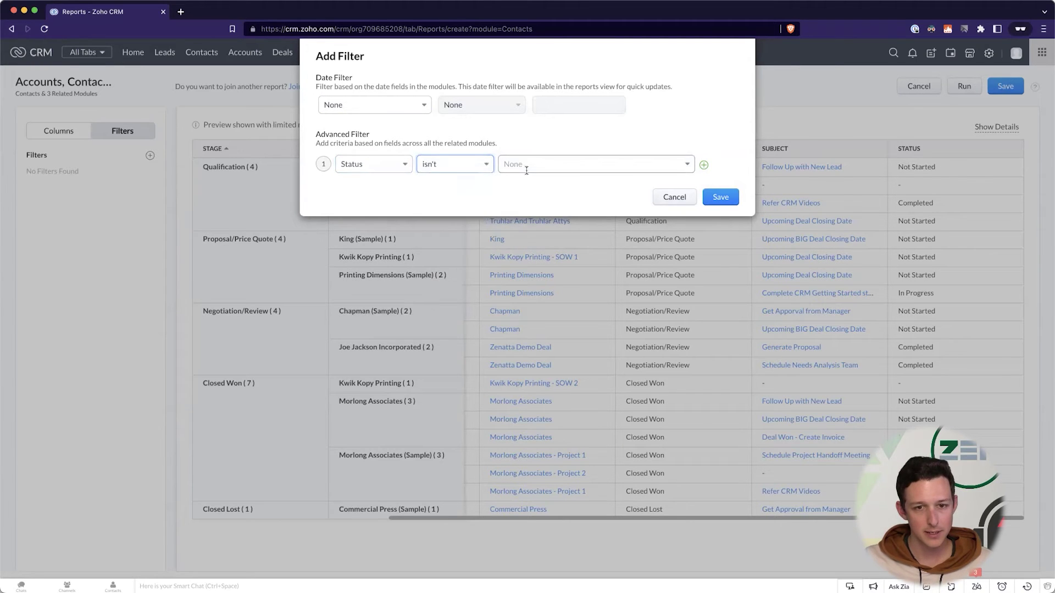
left_click(528, 164)
left_click(528, 184)
left_click(608, 142)
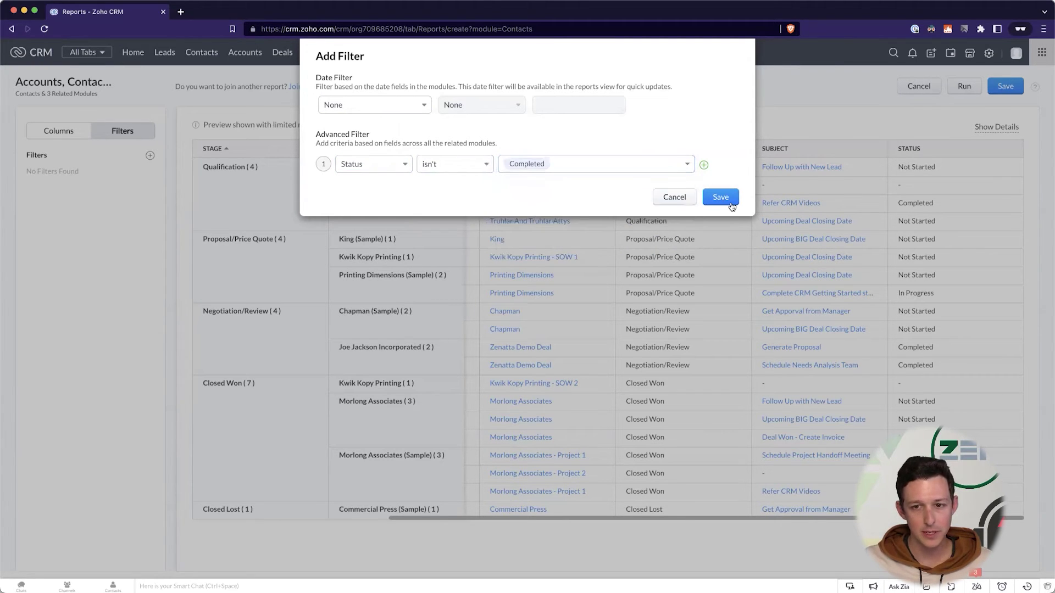
left_click(720, 198)
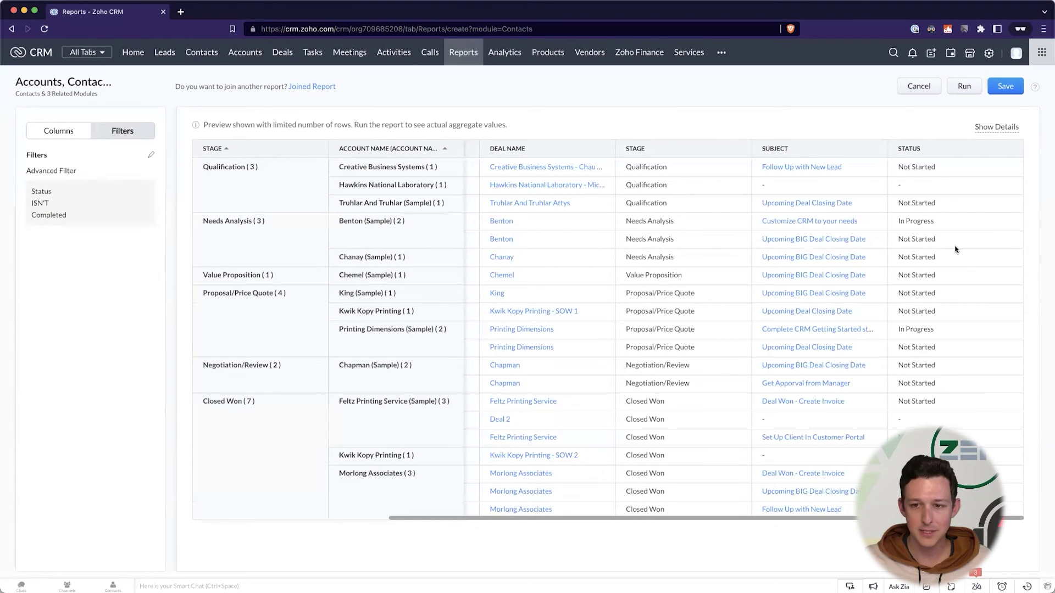
Step: Review the filtered preview across all its columns and save the report
scroll(954, 249, "left", 2)
scroll(955, 249, "left", 5)
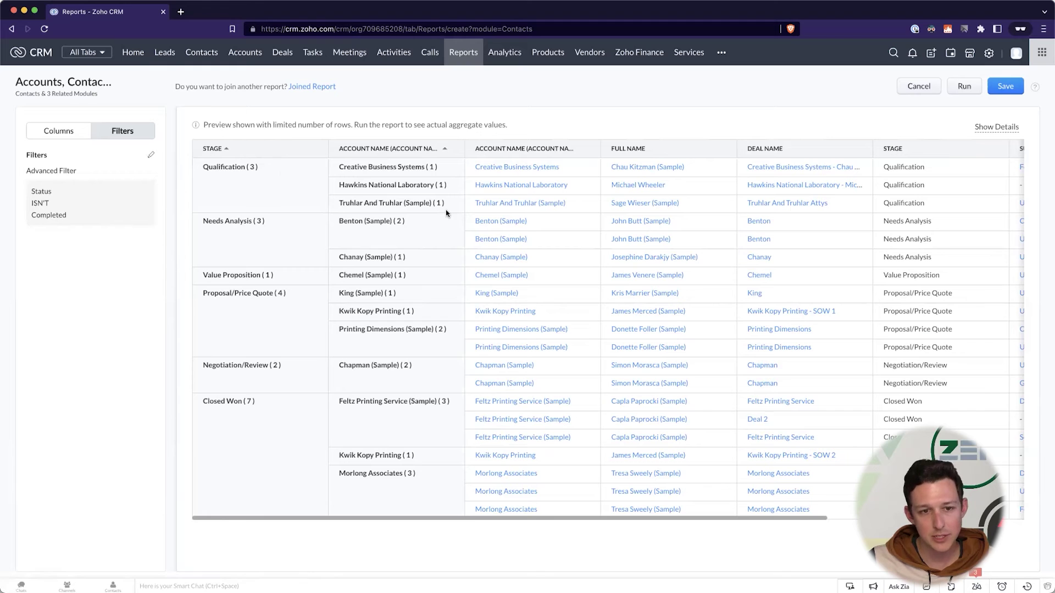
scroll(444, 171, "right", 5)
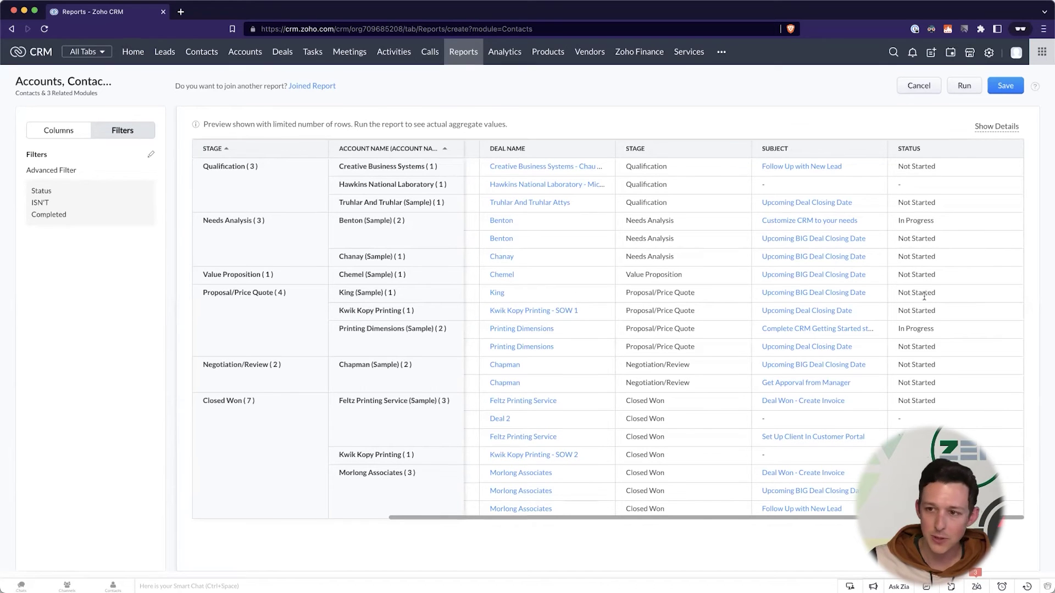
left_click(1000, 88)
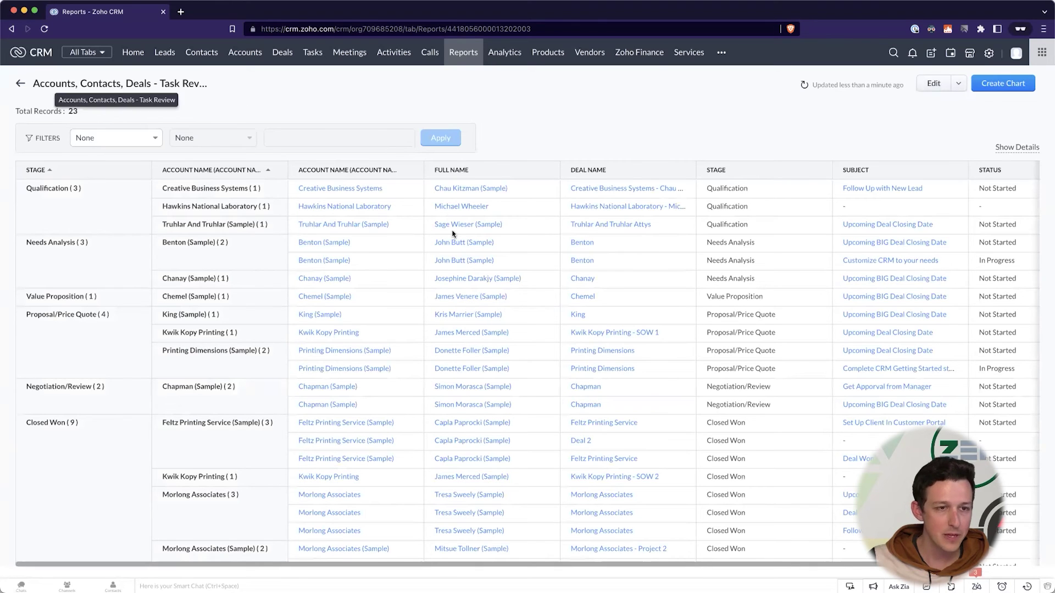
Step: Create a column chart for the saved report measuring Record Count and grouped by Stage
scroll(452, 235, "down", 2)
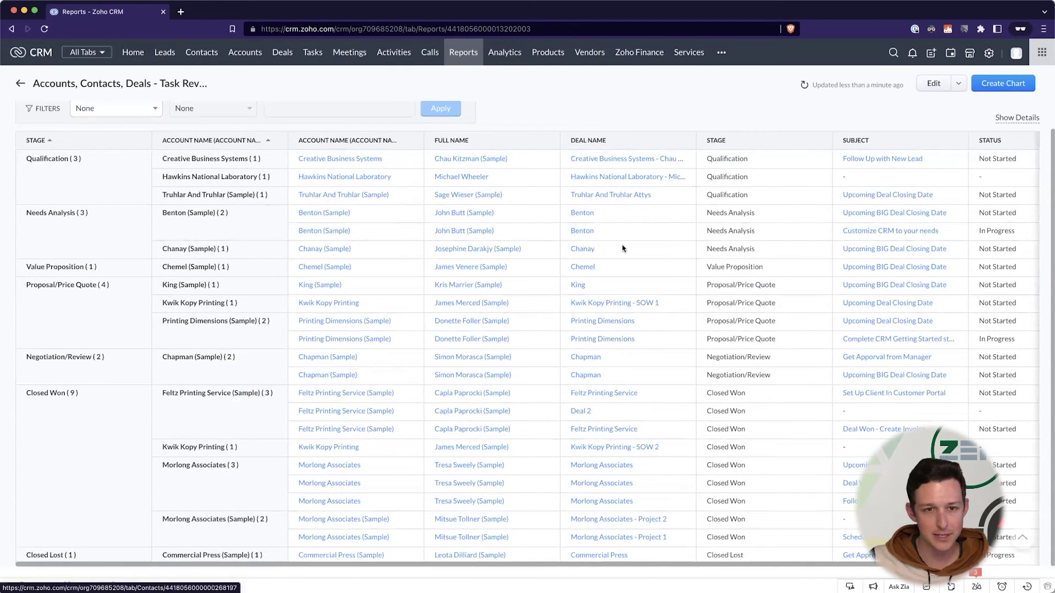
scroll(622, 248, "up", 2)
scroll(934, 214, "right", 2)
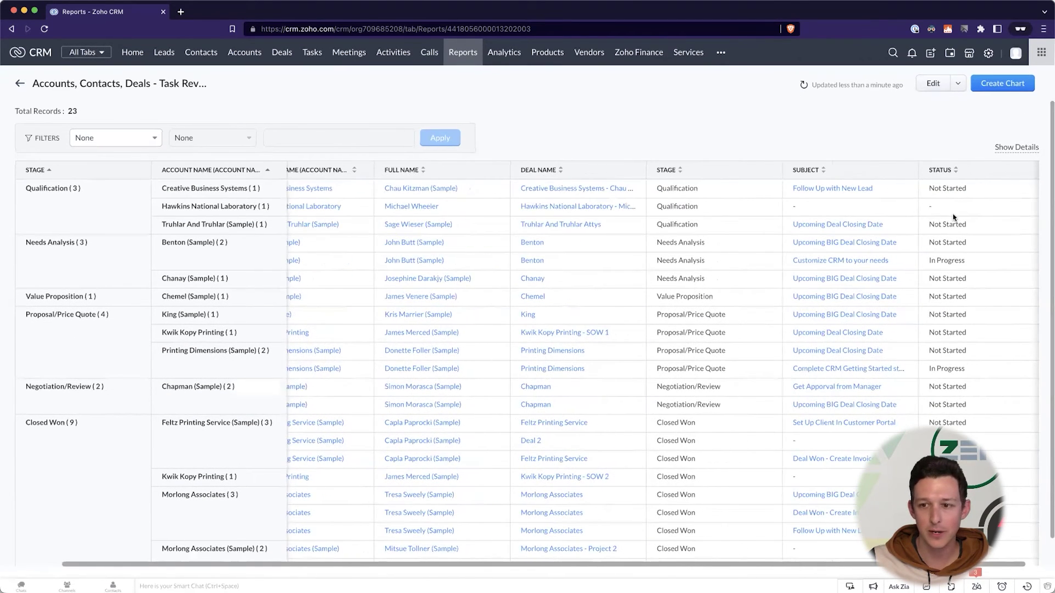
scroll(958, 205, "right", 1)
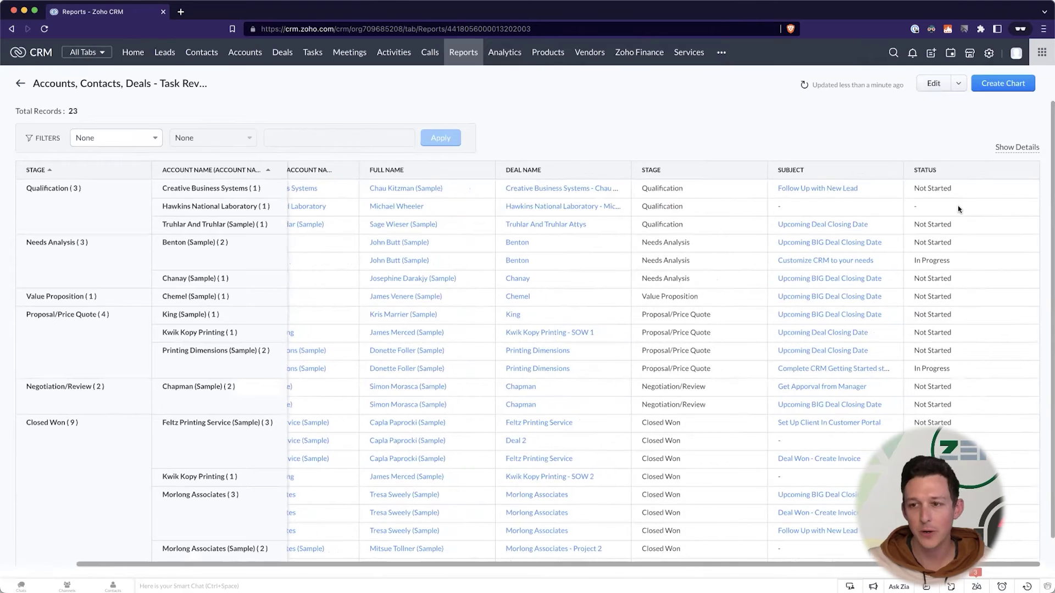
left_click(1011, 91)
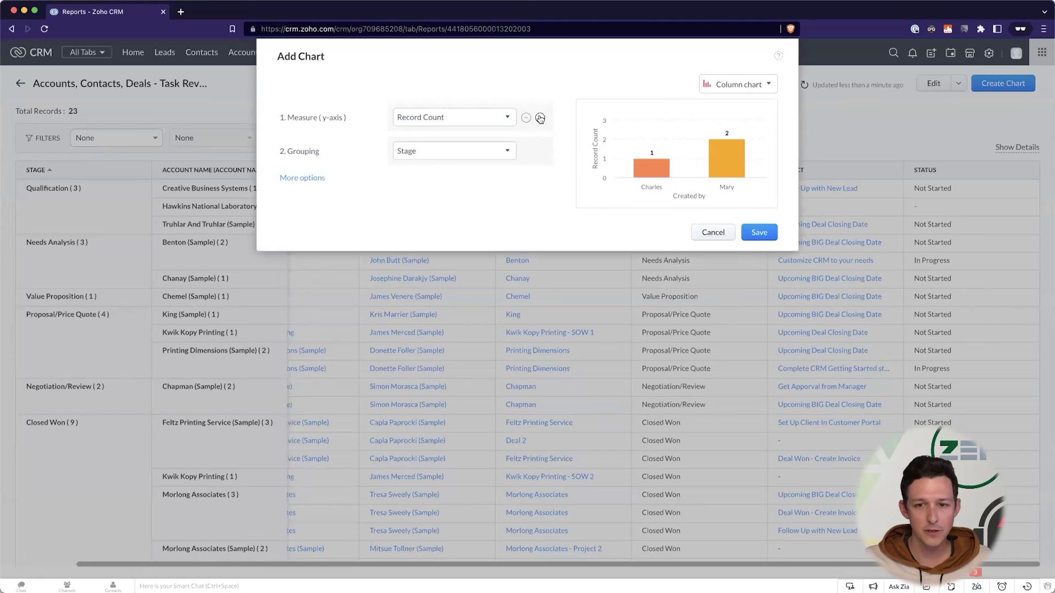
left_click(500, 117)
left_click(459, 158)
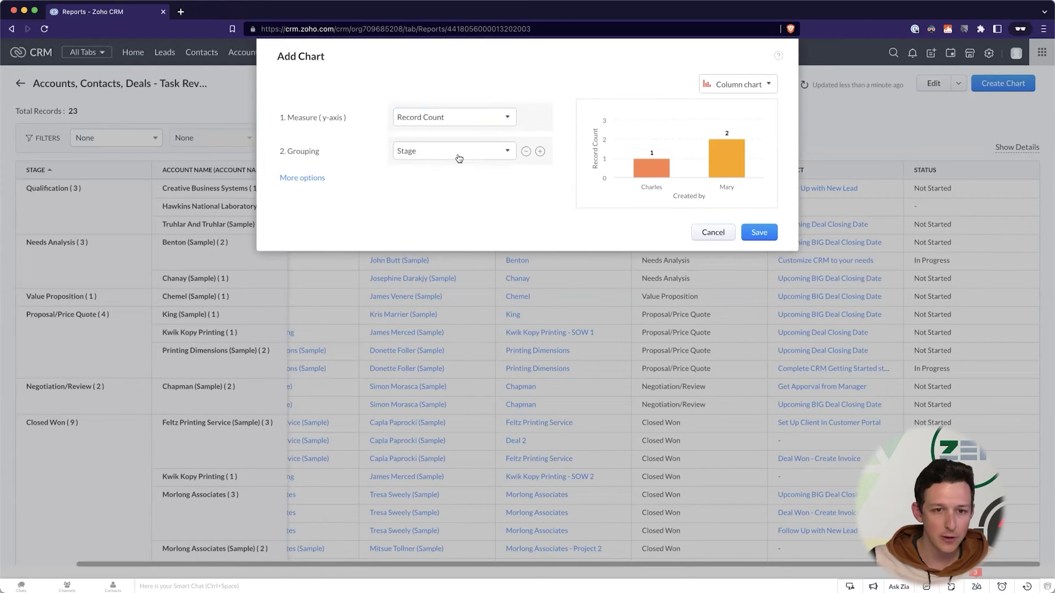
left_click(459, 158)
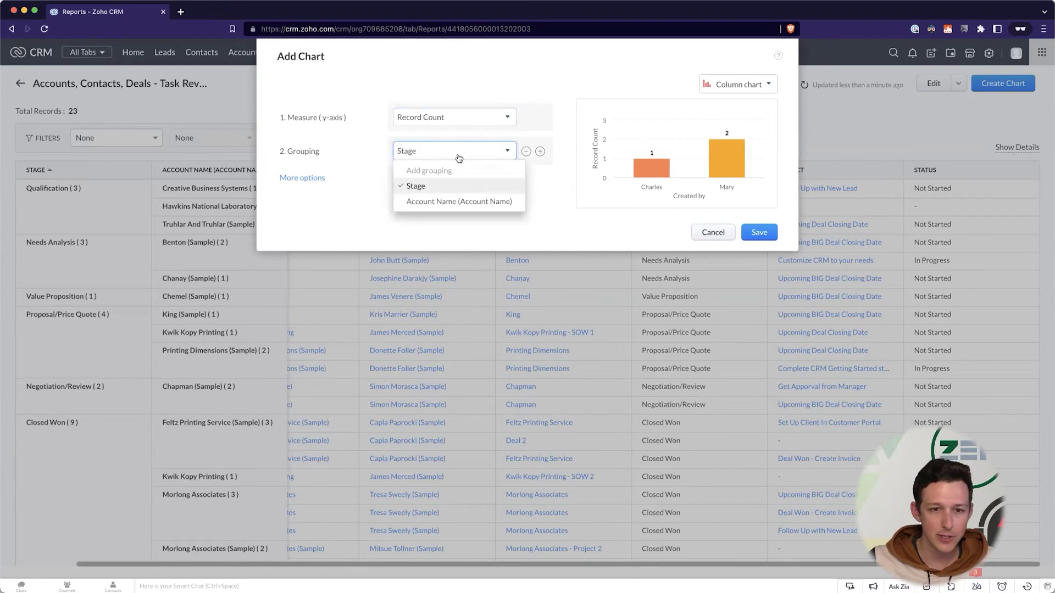
left_click(465, 194)
left_click(763, 233)
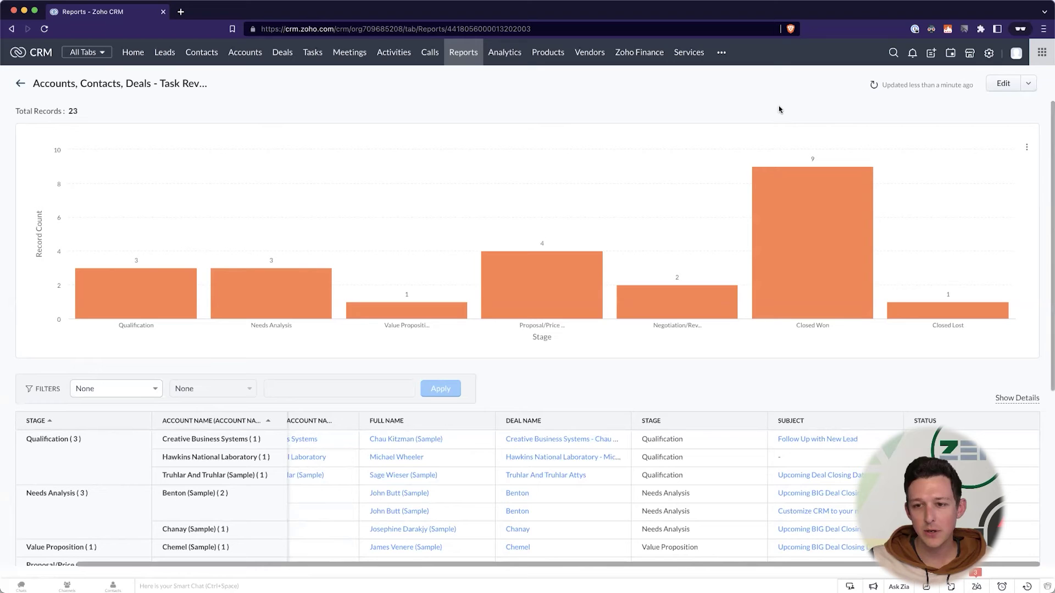
Step: Examine the stage chart, comparing the Closed Won column with the Closed Won records in the report table
mouse_move(771, 257)
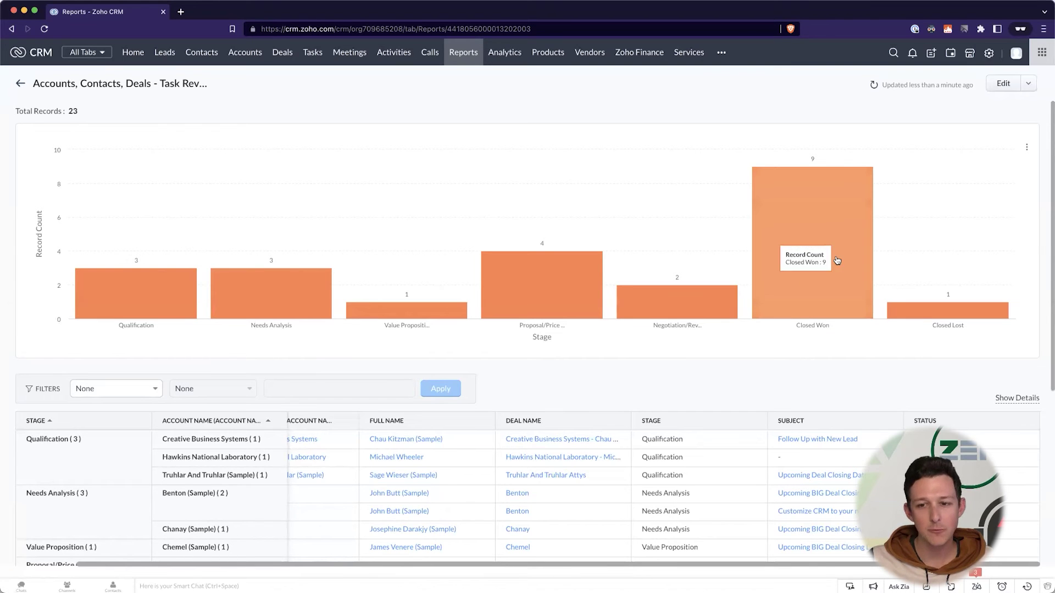
scroll(815, 232, "down", 5)
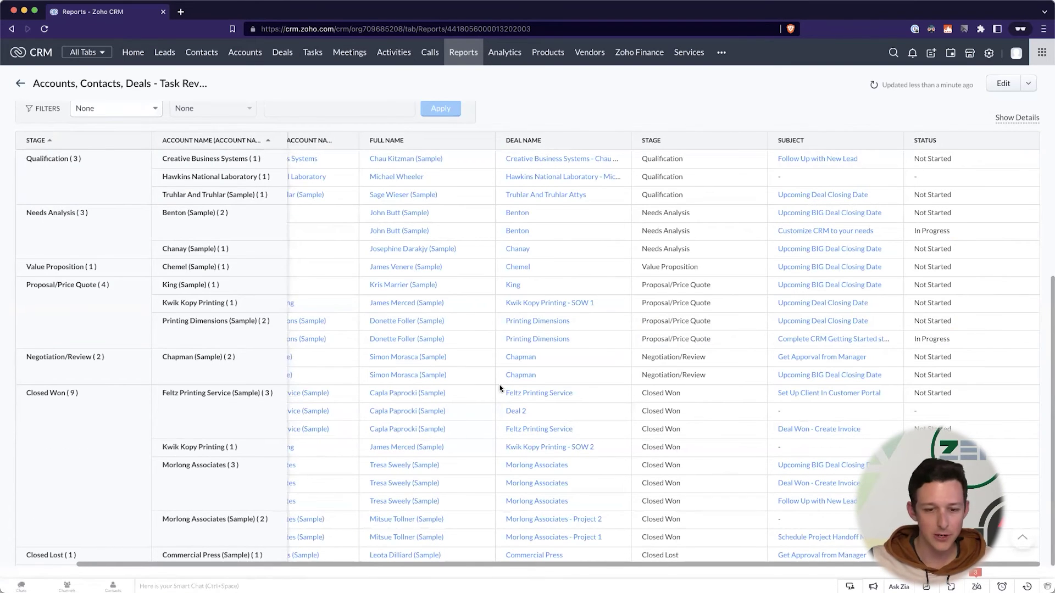
triple_click(29, 392)
left_click(44, 391)
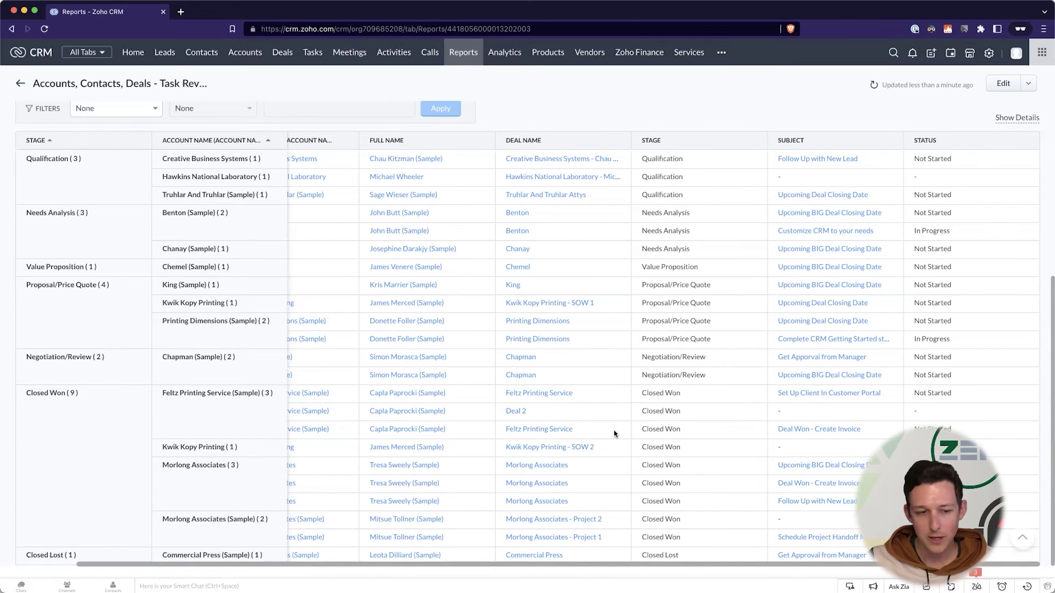
scroll(614, 434, "up", 5)
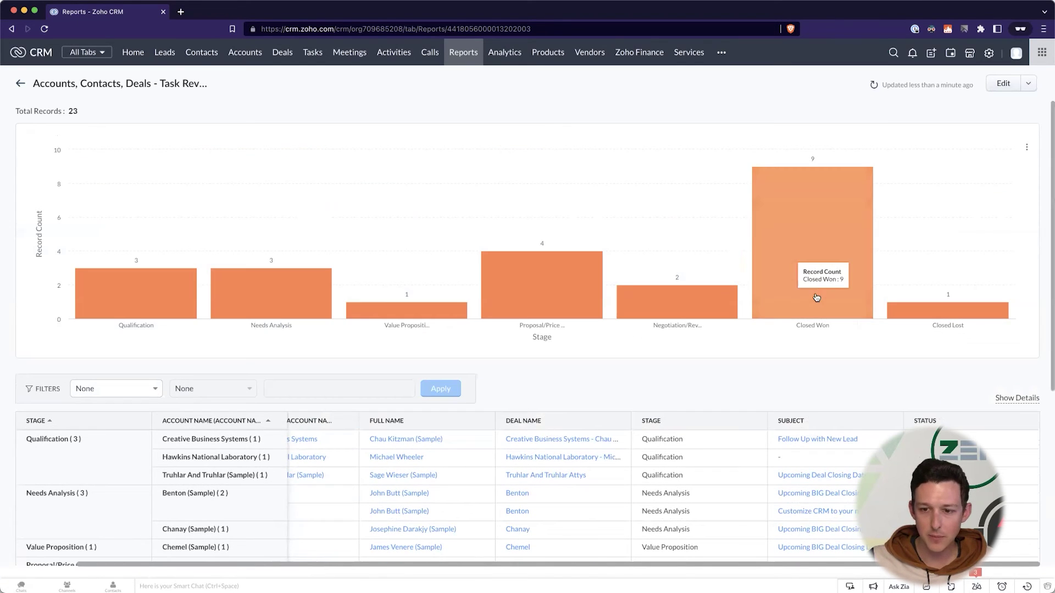
scroll(352, 324, "down", 5)
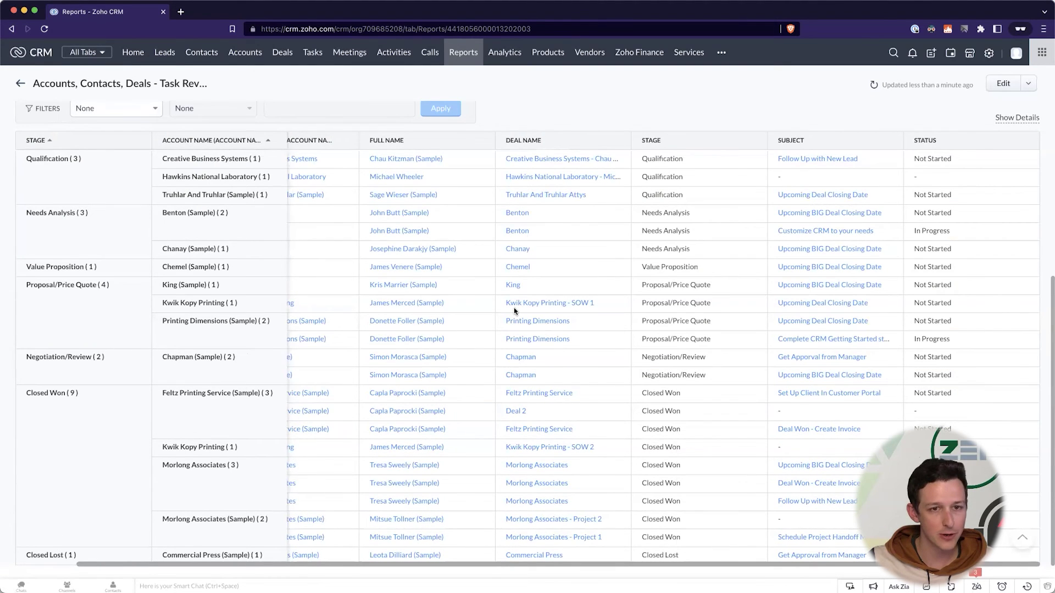
scroll(515, 311, "up", 1)
scroll(515, 311, "up", 5)
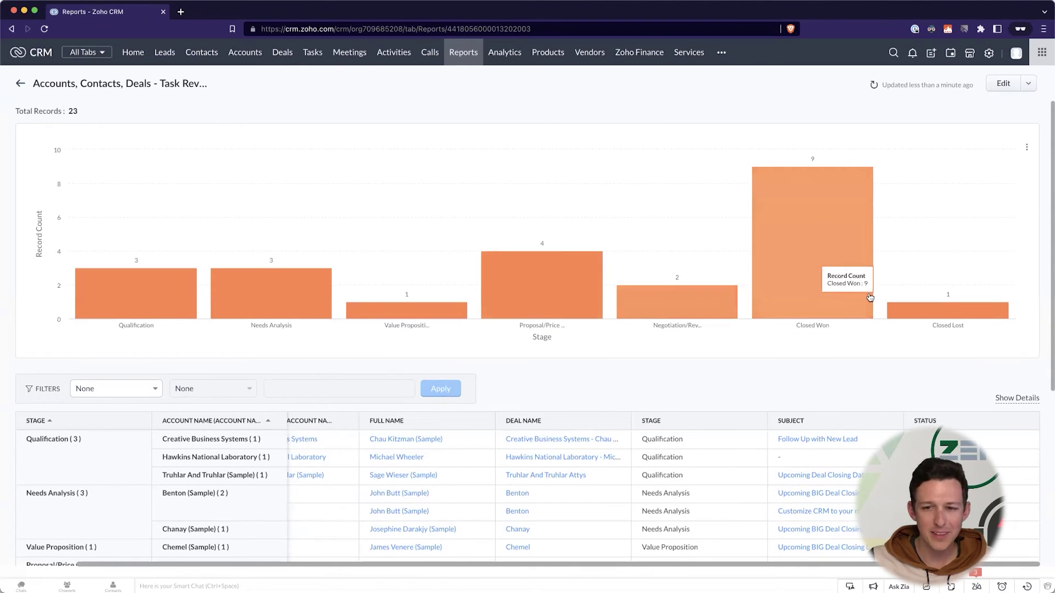
Step: Open the stage chart's settings for editing and review the available chart types and grouping fields
left_click(1027, 147)
left_click(1006, 170)
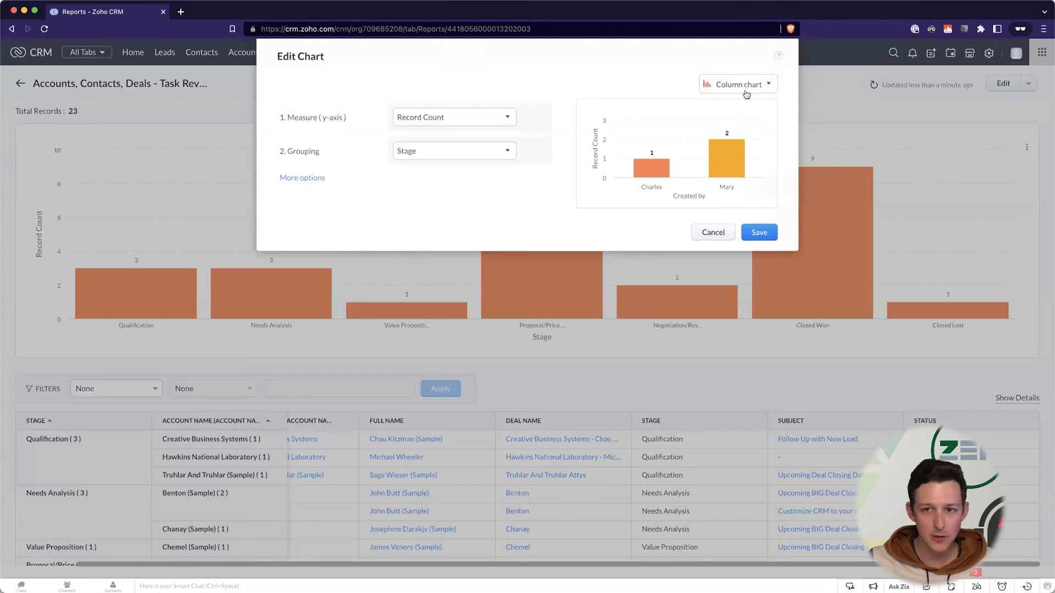
left_click(745, 88)
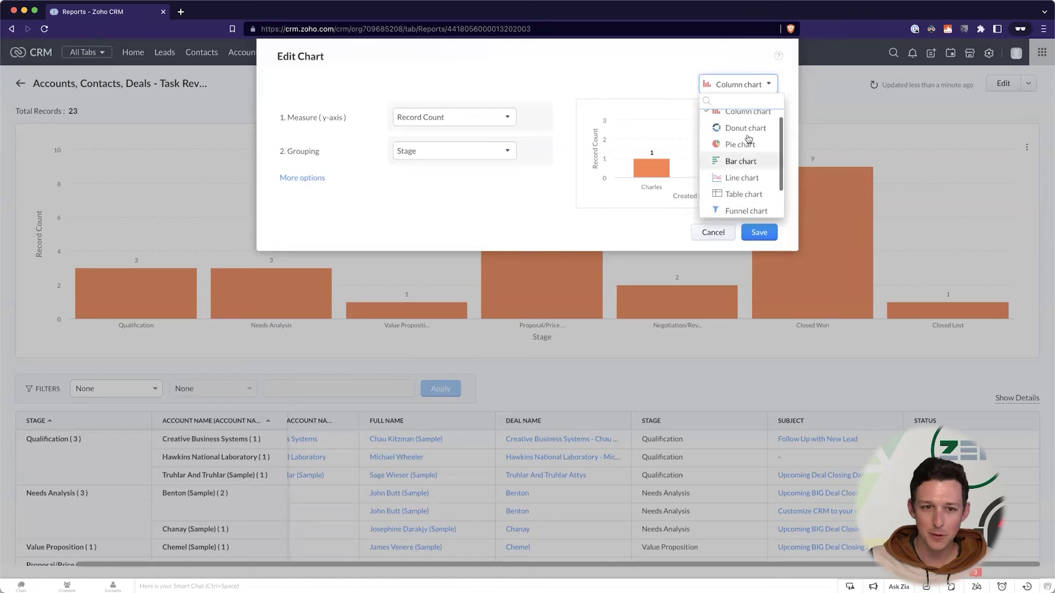
left_click(455, 211)
left_click(478, 154)
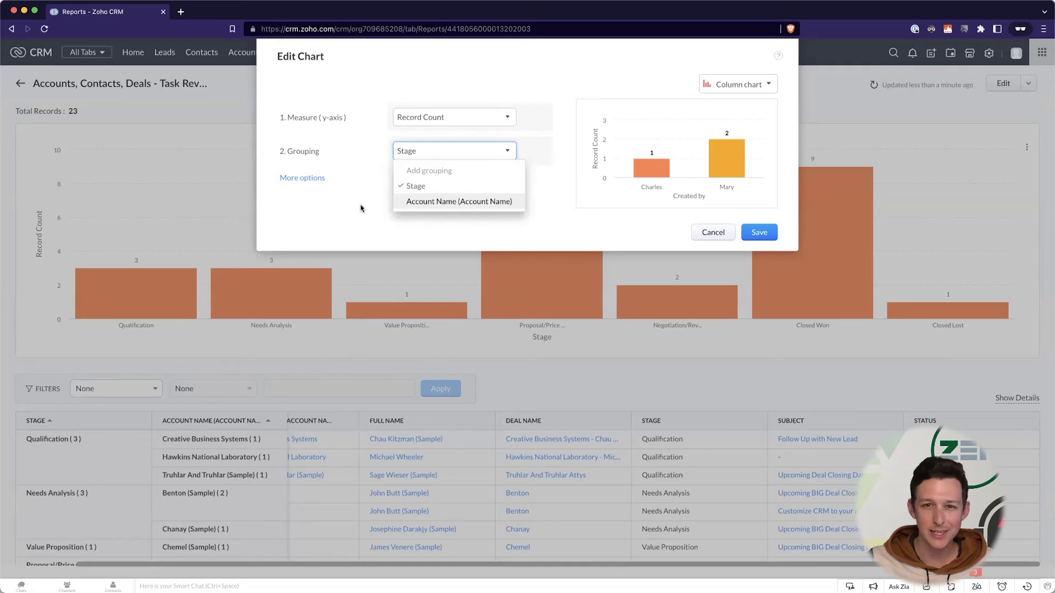
left_click(415, 188)
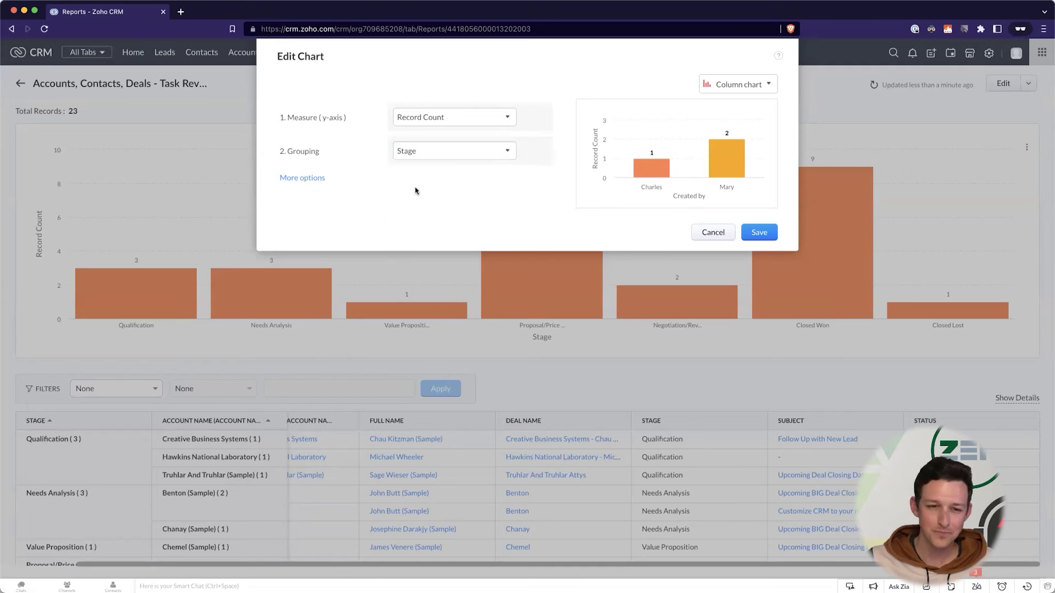
Step: Expand the additional chart options and add Account Name as a second grouping beneath Stage
left_click(308, 178)
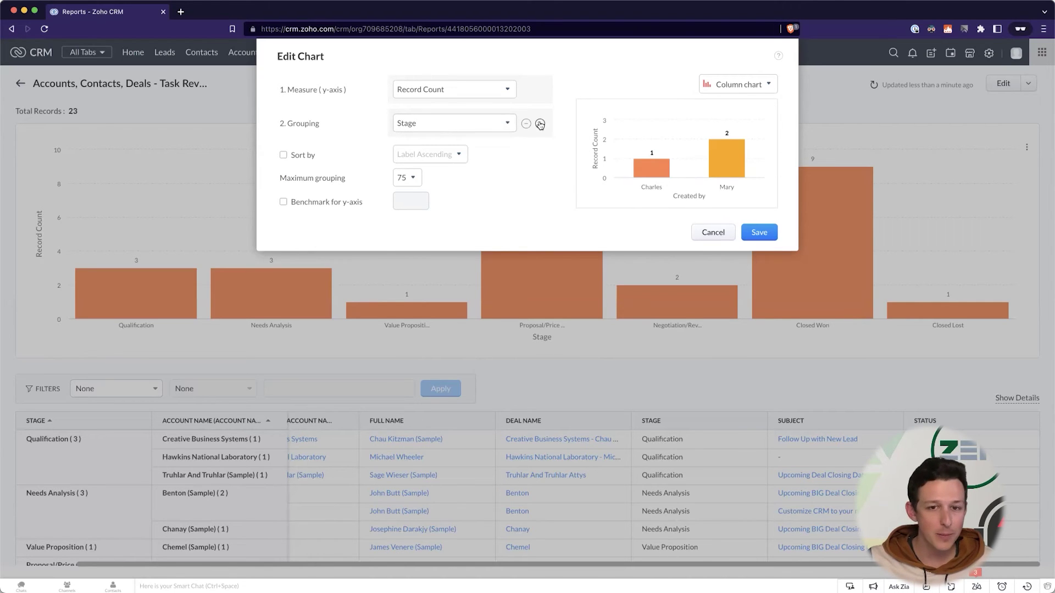
left_click(528, 123)
left_click(466, 151)
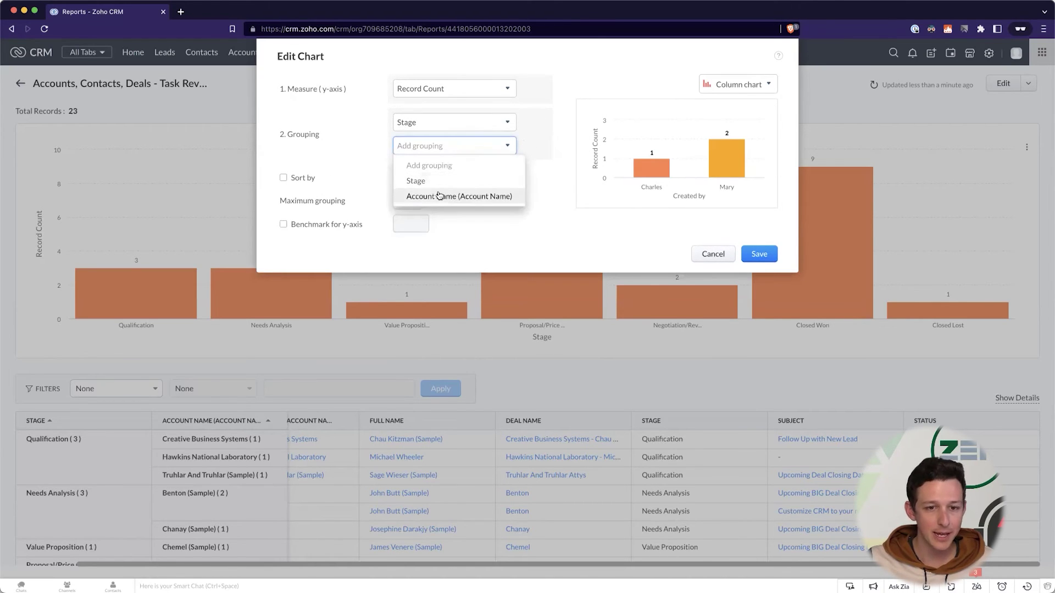
left_click(518, 197)
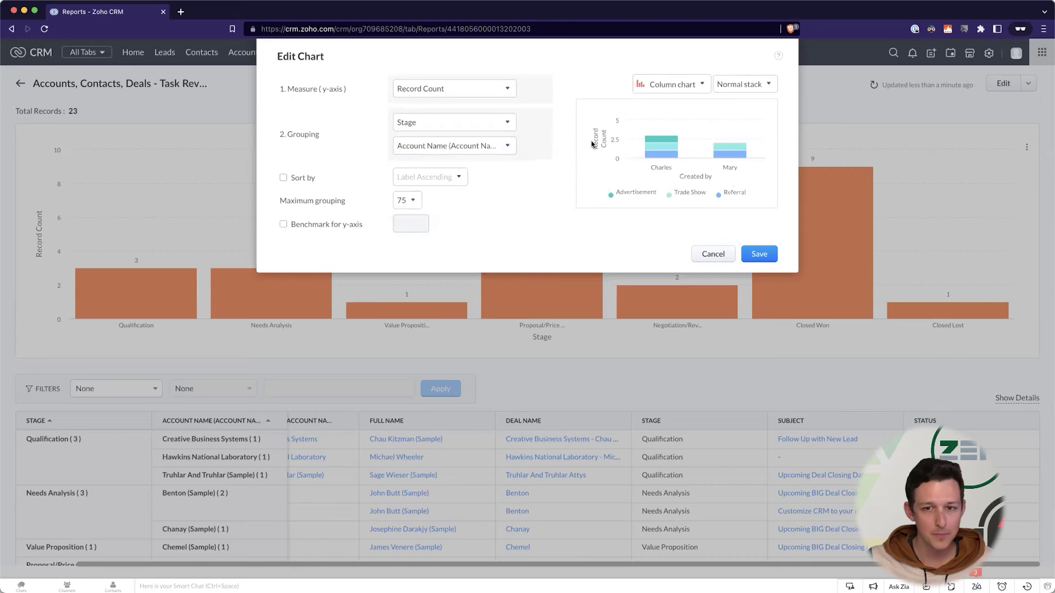
Step: Review the chart type and stacking choices, keep the column chart with Normal stack, and save the chart
left_click(688, 85)
left_click(752, 88)
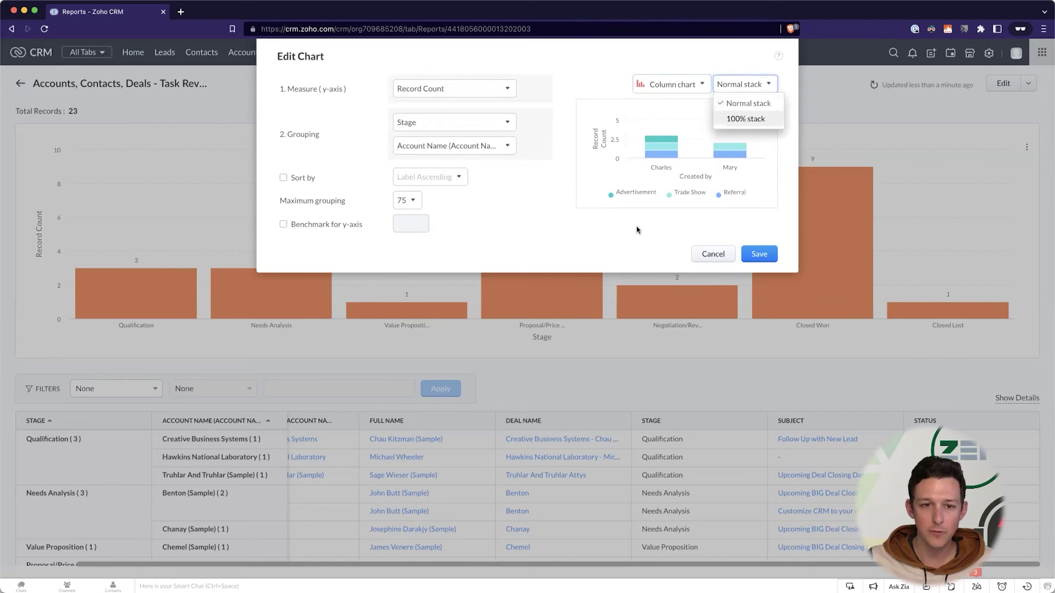
left_click(768, 248)
left_click(758, 256)
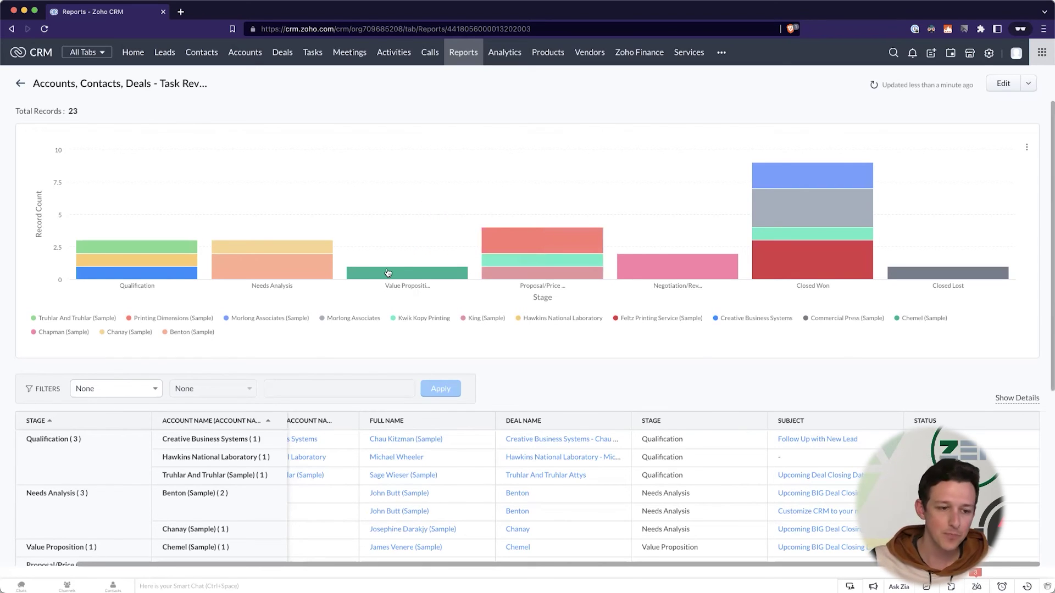
scroll(597, 231, "down", 5)
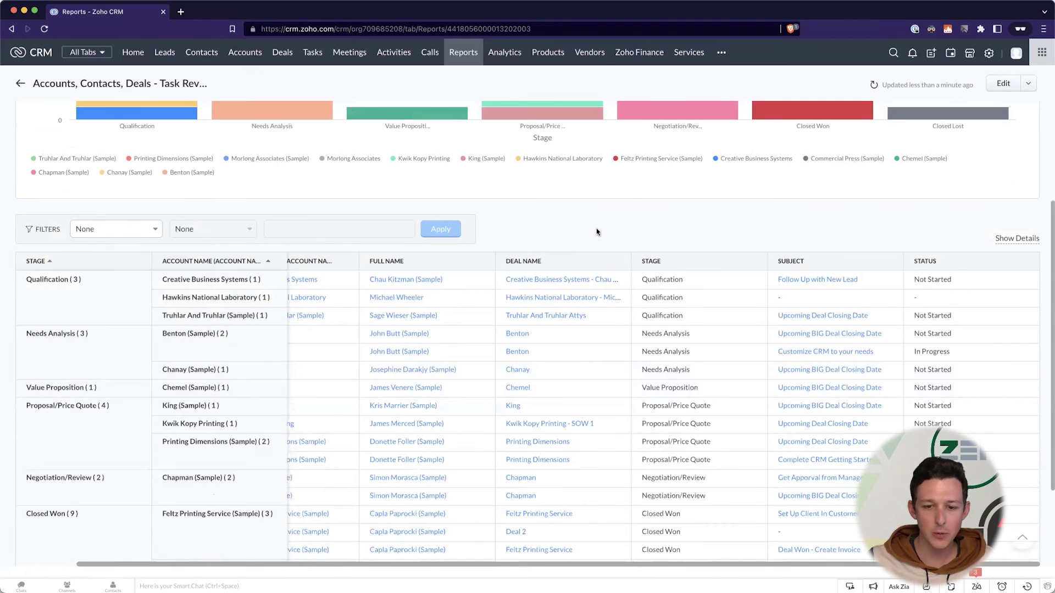
scroll(596, 231, "up", 5)
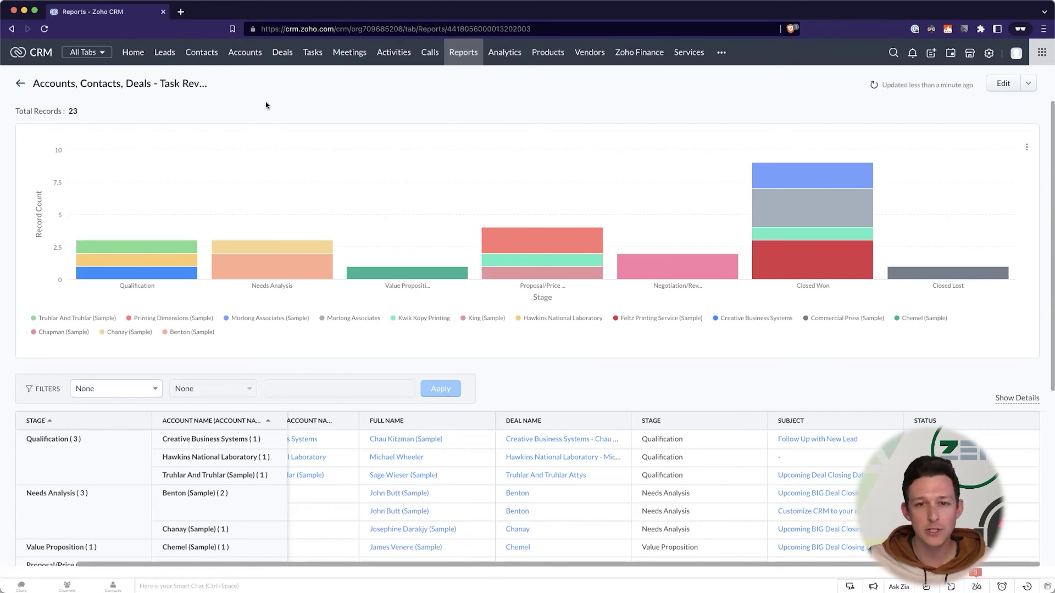
Step: Return to the list of all reports and review the actions available for the Accounts, Contacts, Deals - Task Review report
left_click(17, 85)
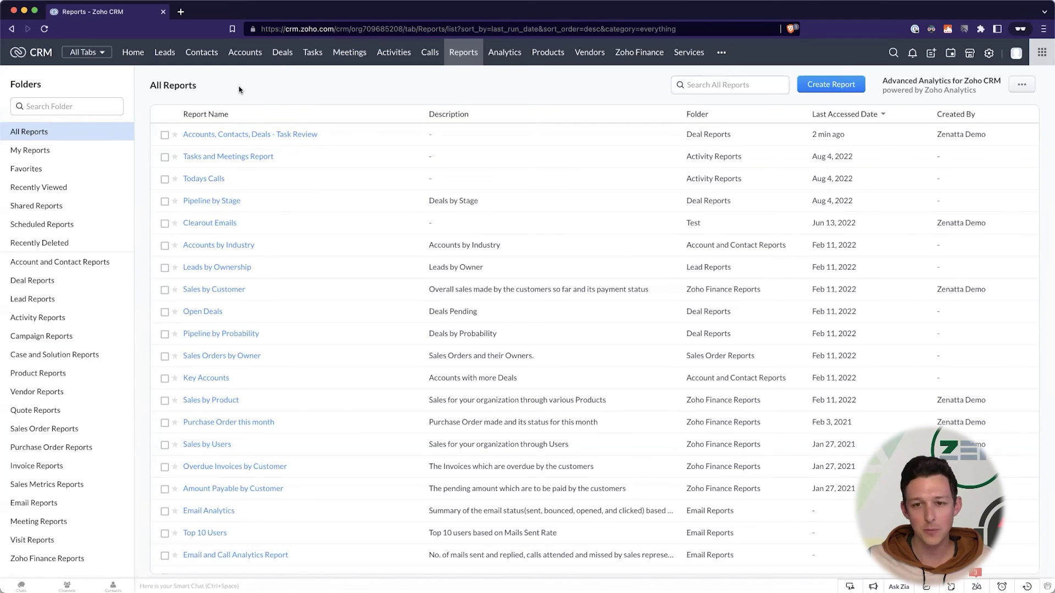
left_click_drag(184, 134, 317, 142)
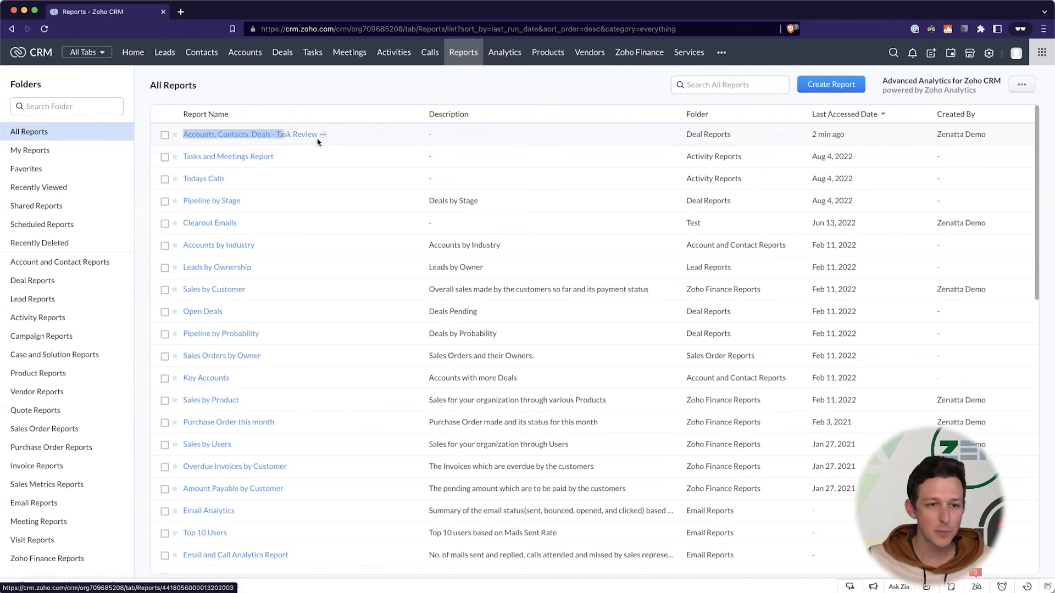
left_click(342, 136)
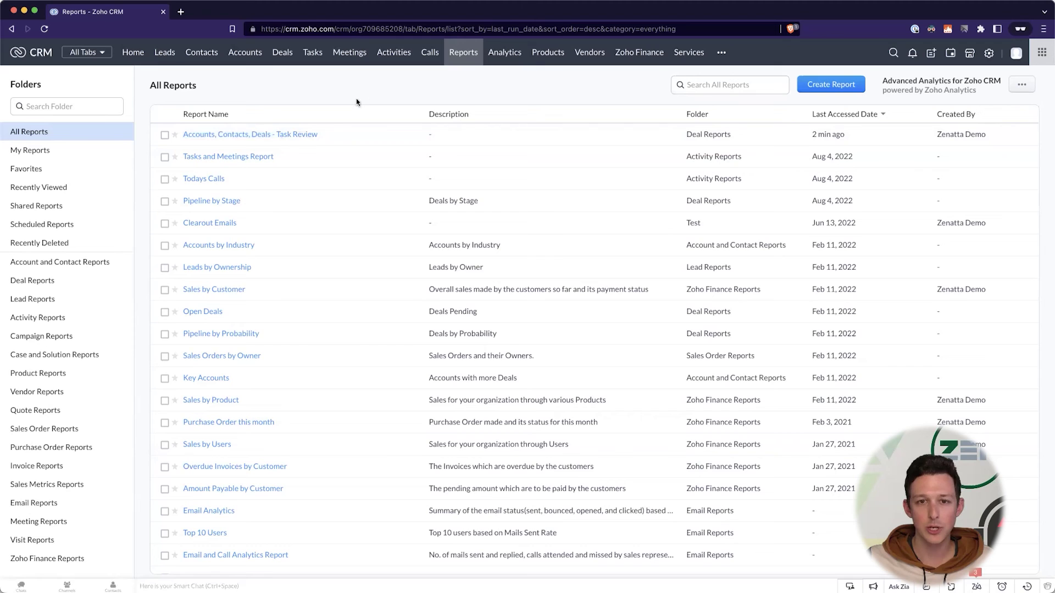
left_click(324, 134)
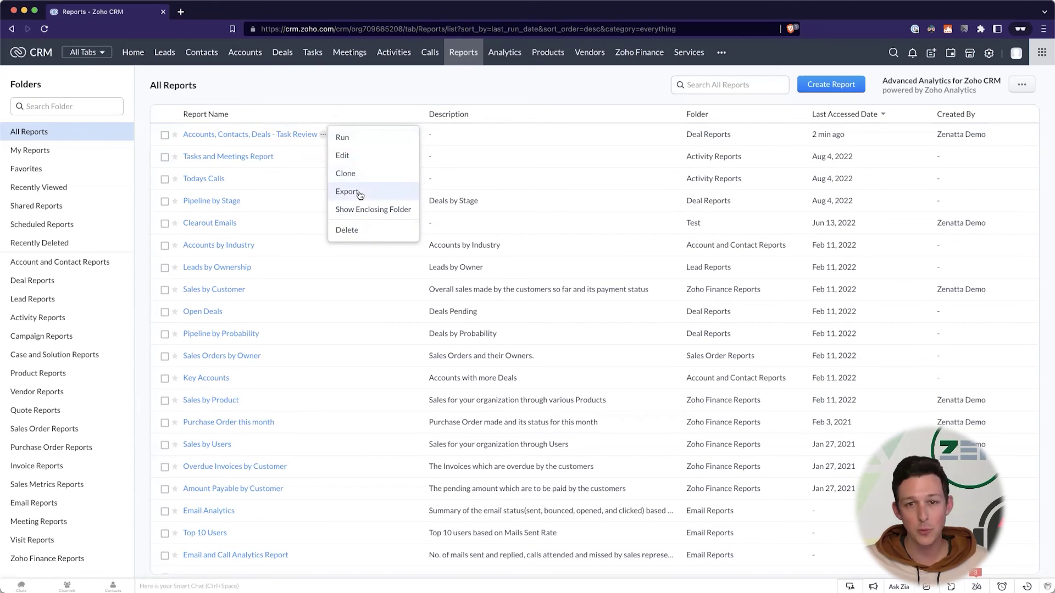
left_click(316, 105)
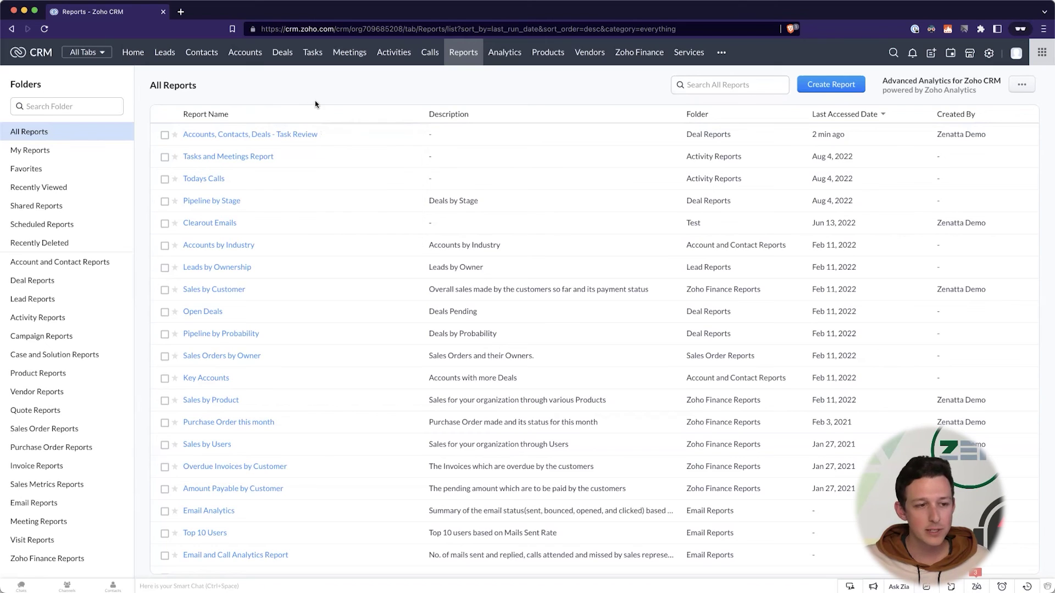
Step: Create a new report scheduler and choose the Accounts, Contacts, Deals - Task Review report from the Deal Reports folder
left_click(53, 225)
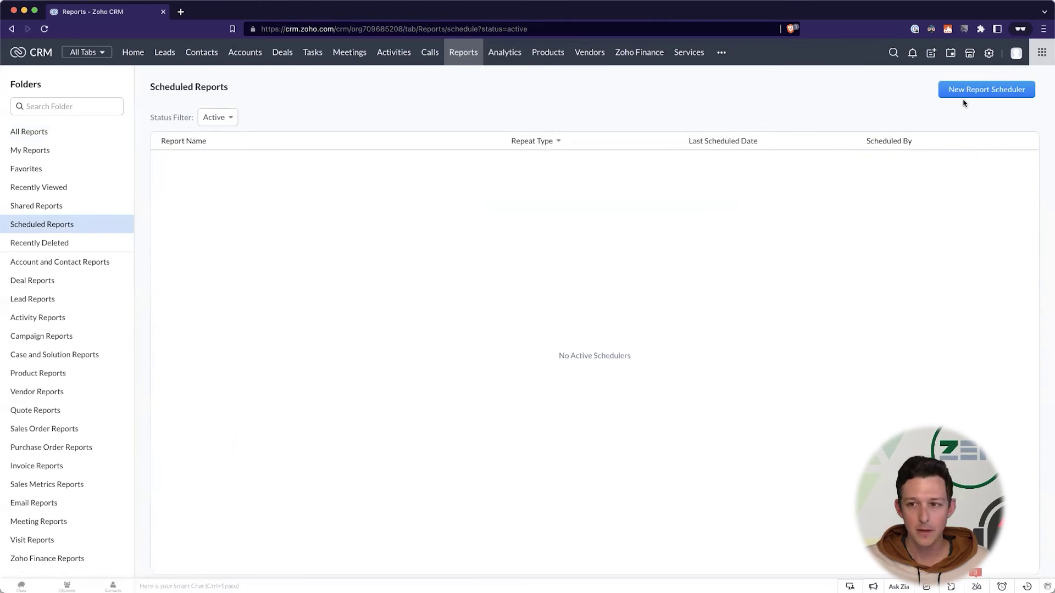
left_click(983, 92)
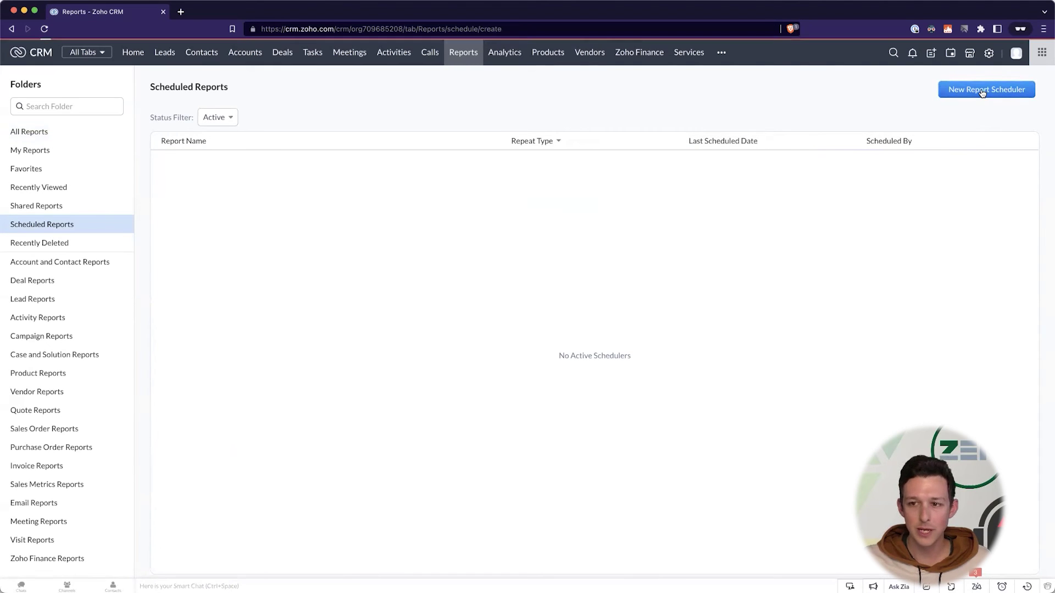
left_click(160, 170)
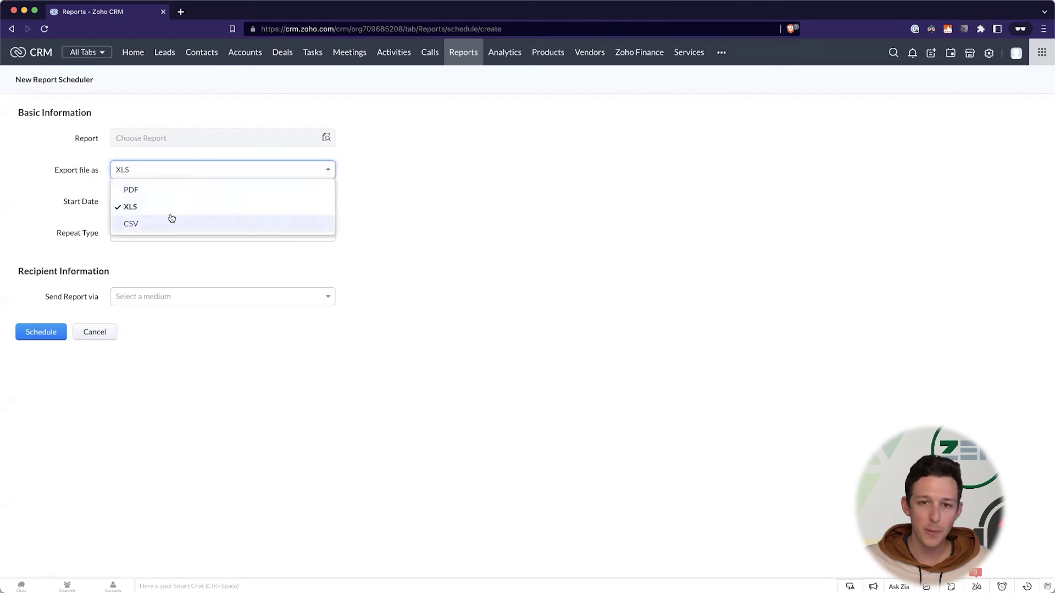
left_click(326, 137)
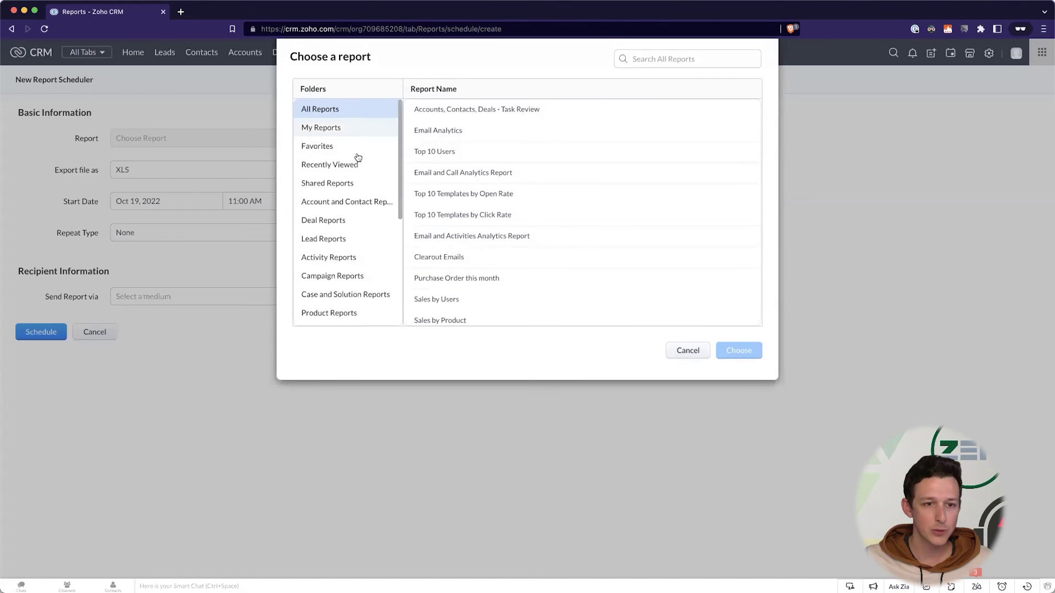
scroll(355, 160, "down", 1)
left_click(344, 196)
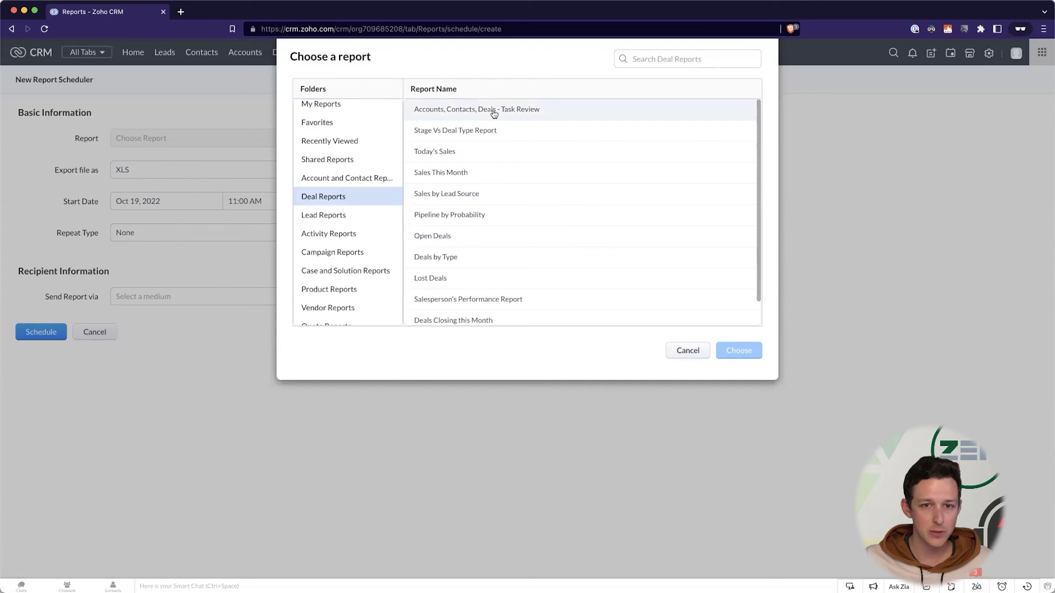
left_click(493, 113)
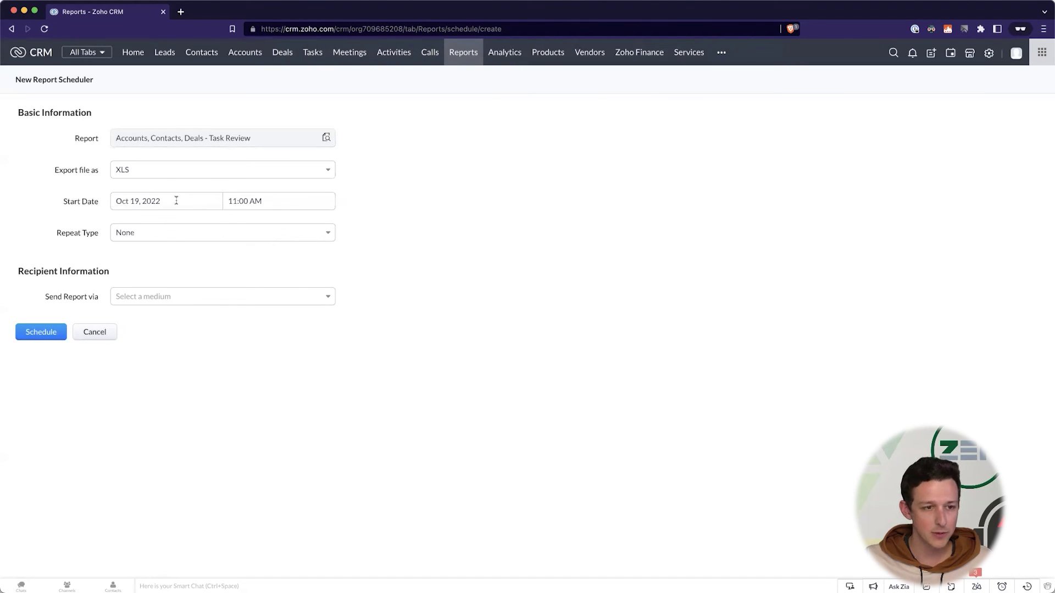
Step: Set the schedule's start date to Oct 24, 2022 and its repeat type to Weekly
left_click(155, 201)
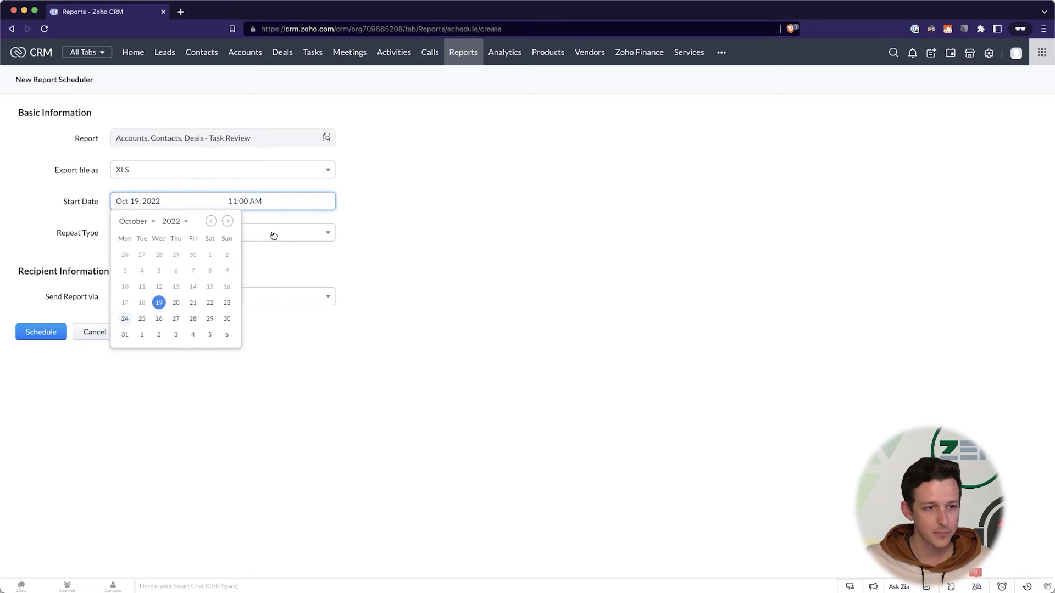
left_click(241, 232)
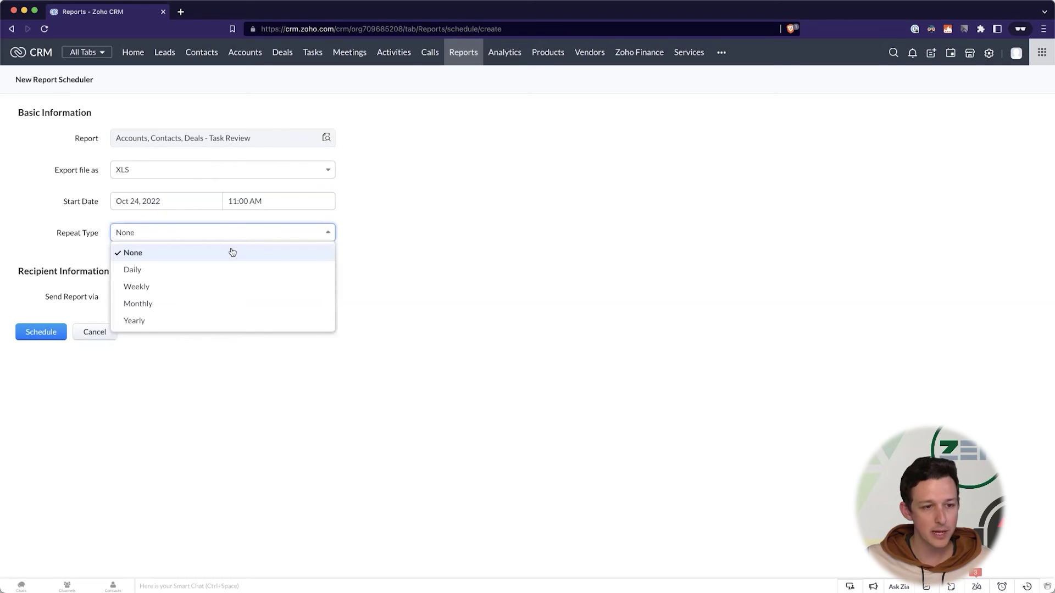
left_click(212, 286)
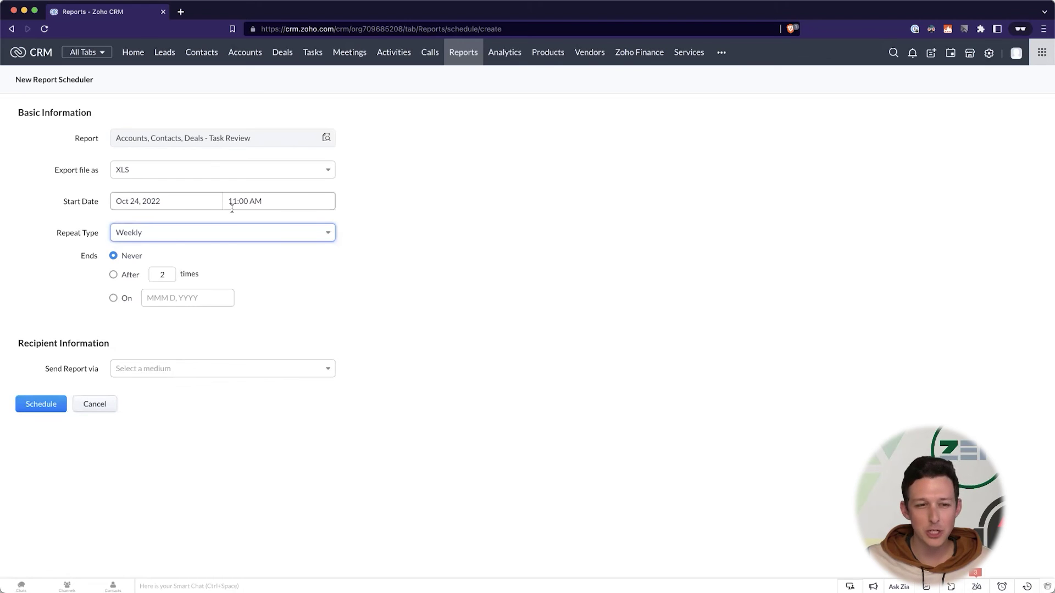
Step: Set the delivery medium to Email and review the available recipient types, leaving the recipient selection without saving
left_click(182, 372)
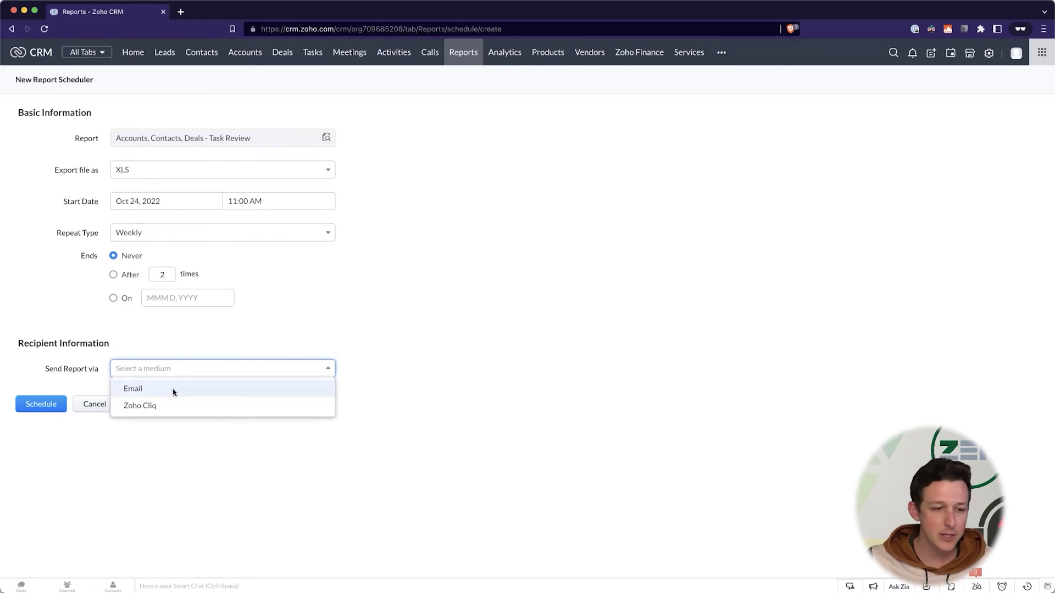
left_click(186, 387)
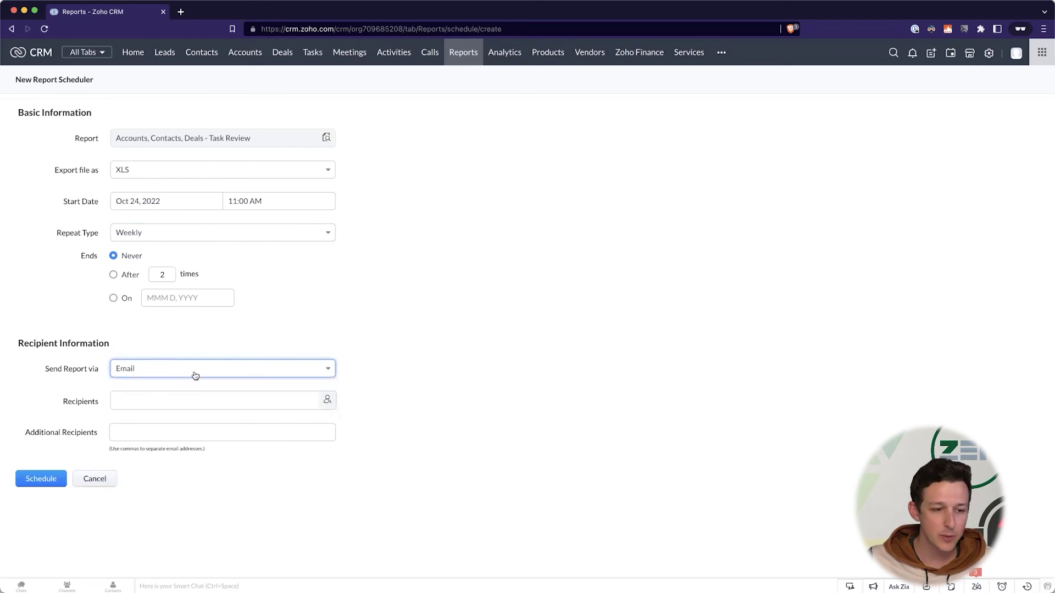
left_click(184, 401)
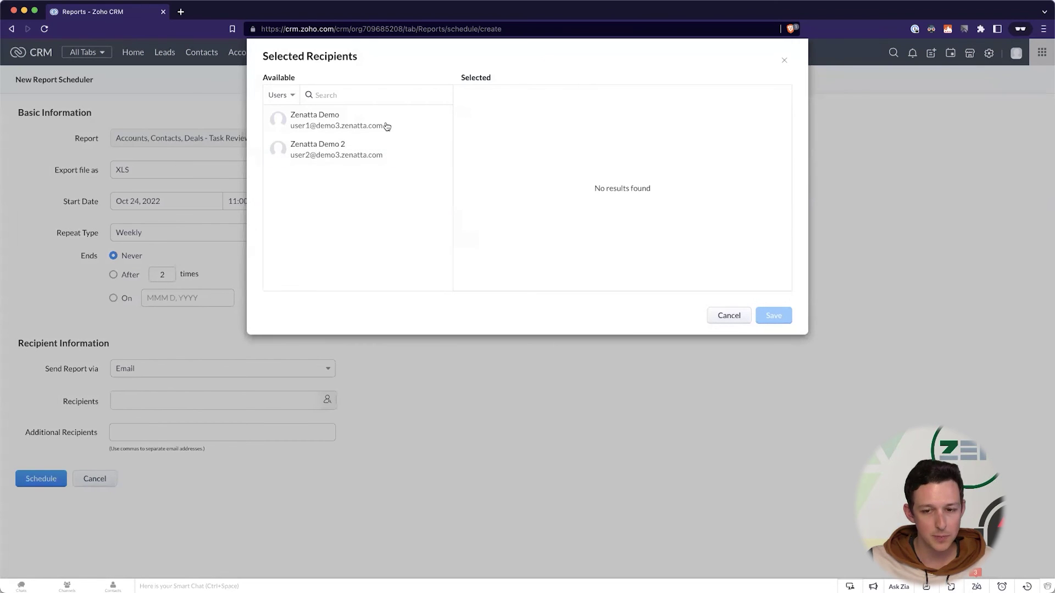
left_click(286, 97)
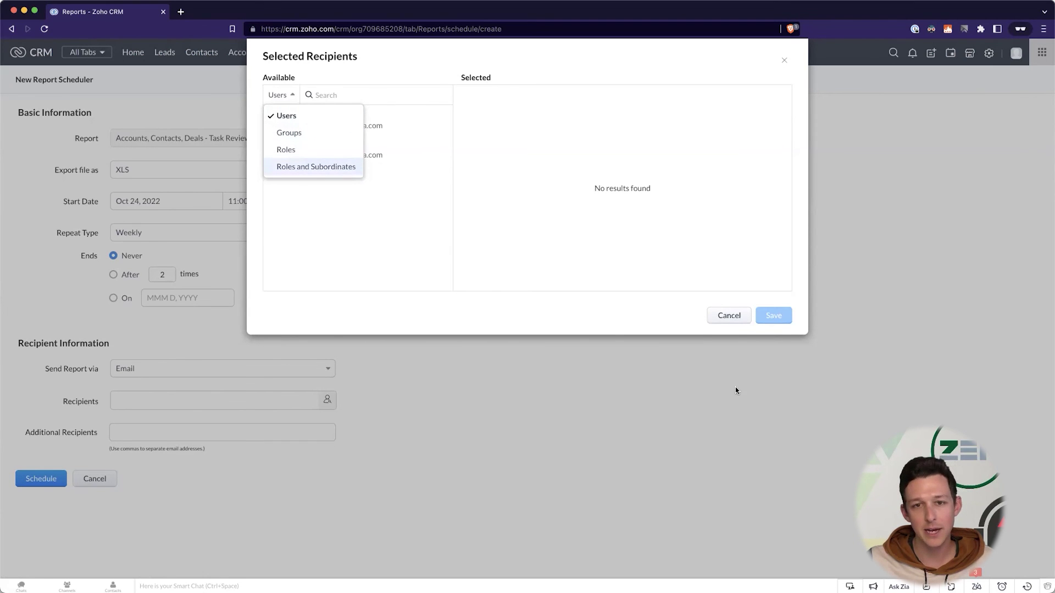
left_click(741, 316)
left_click(726, 314)
Step: Try to schedule the report for delivery through Zoho Cliq to the #announcements channel
left_click(319, 369)
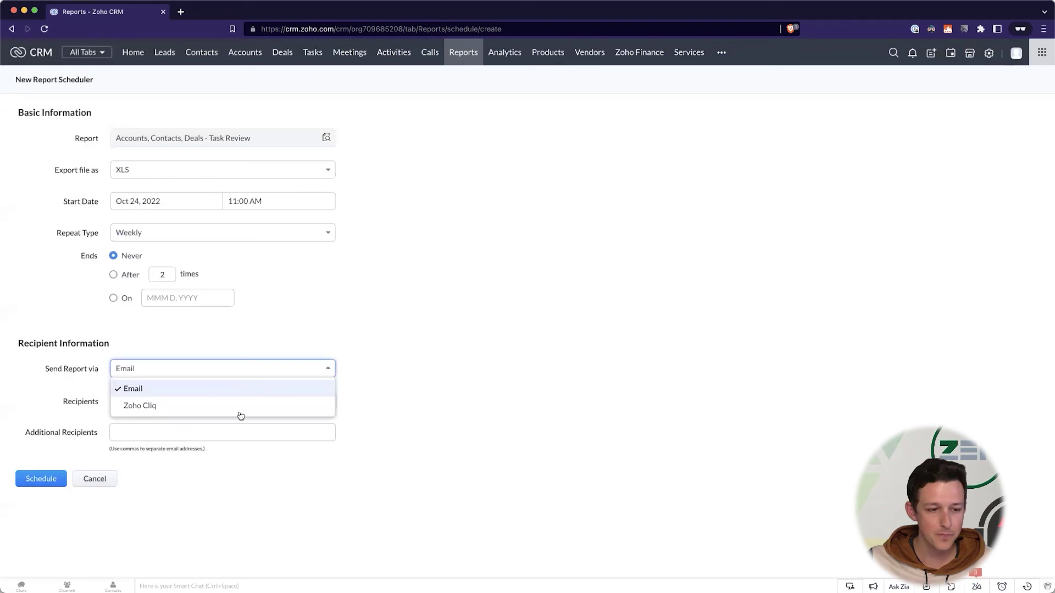
left_click(239, 410)
left_click(242, 401)
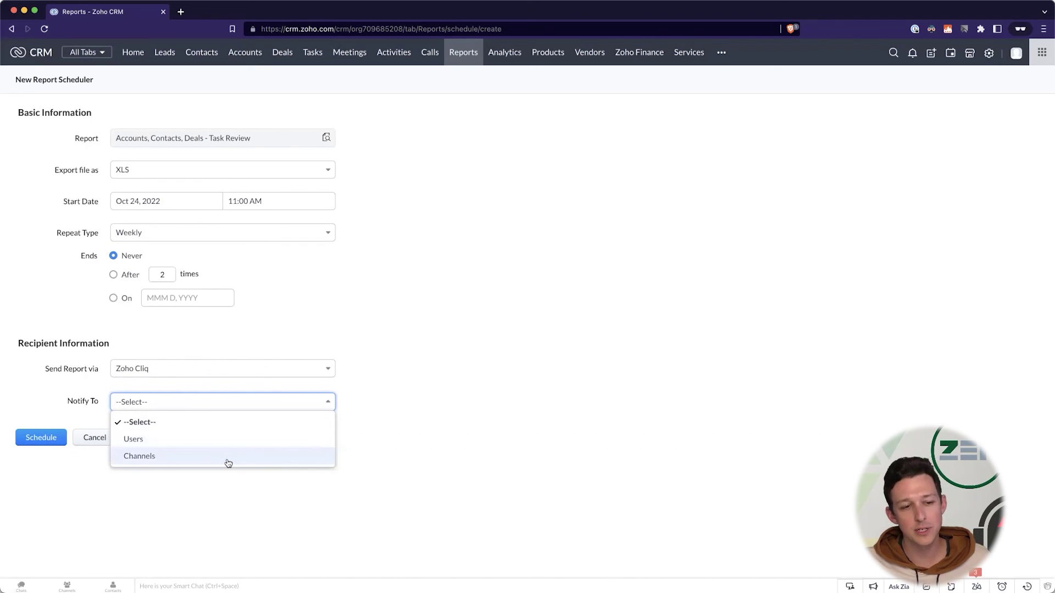
left_click(226, 460)
left_click(202, 434)
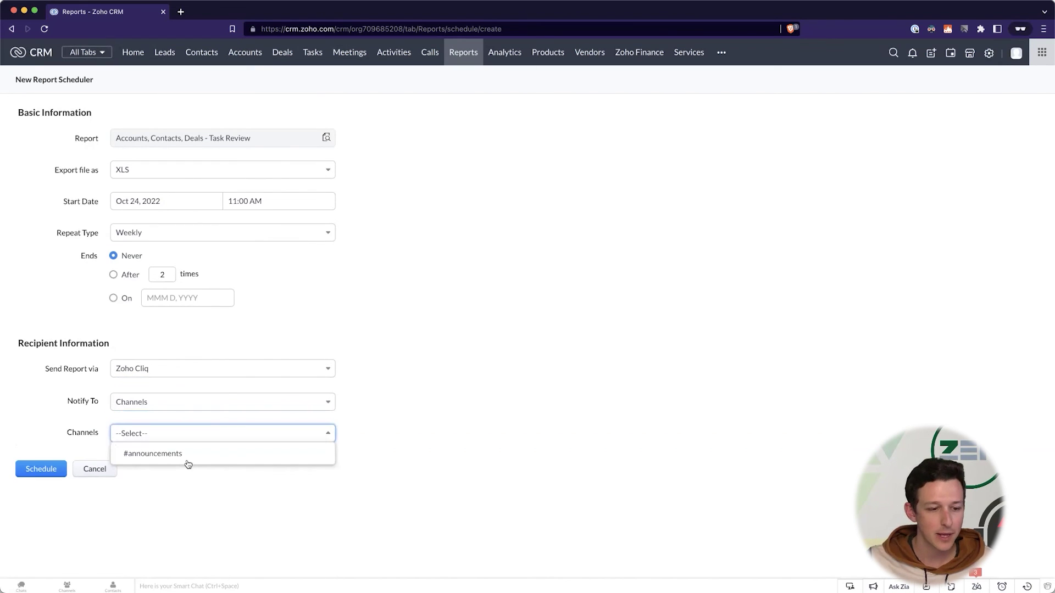
left_click(190, 457)
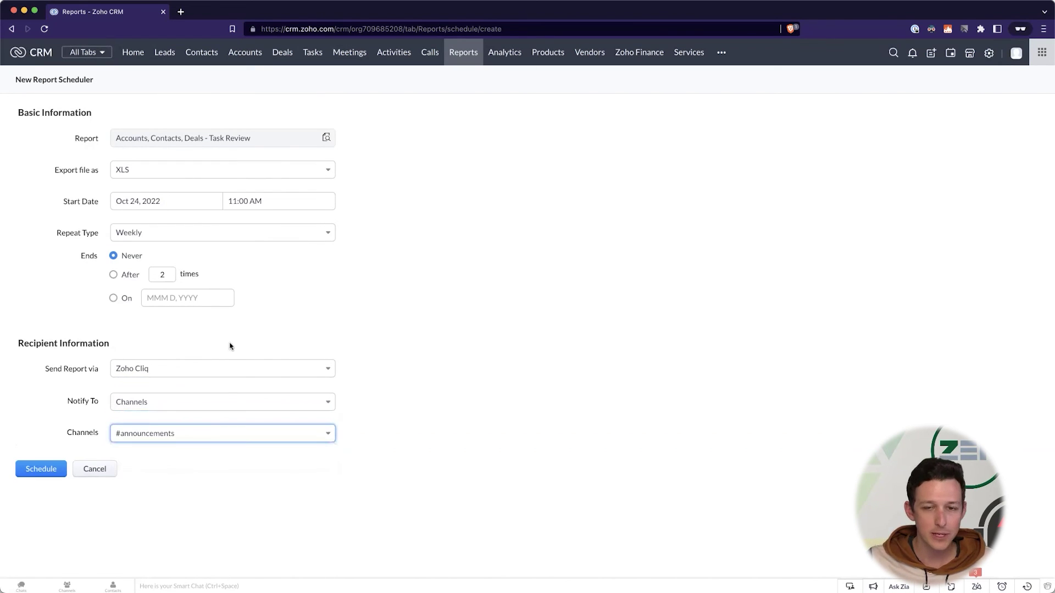
left_click(35, 470)
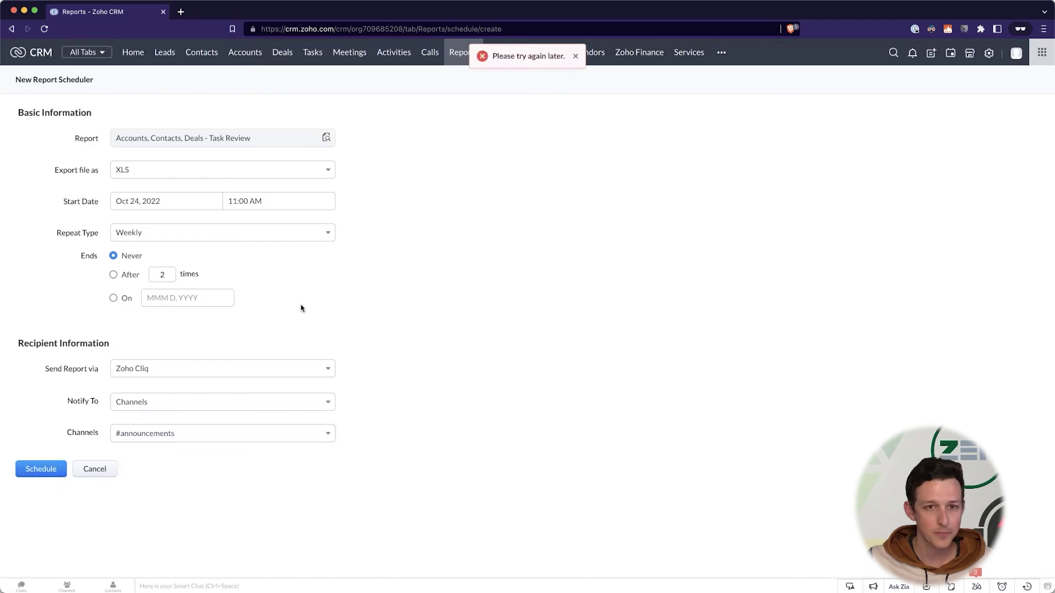
left_click(575, 56)
Step: Set delivery to Email, add the first listed user as recipient, and schedule the report
left_click(215, 372)
left_click(213, 388)
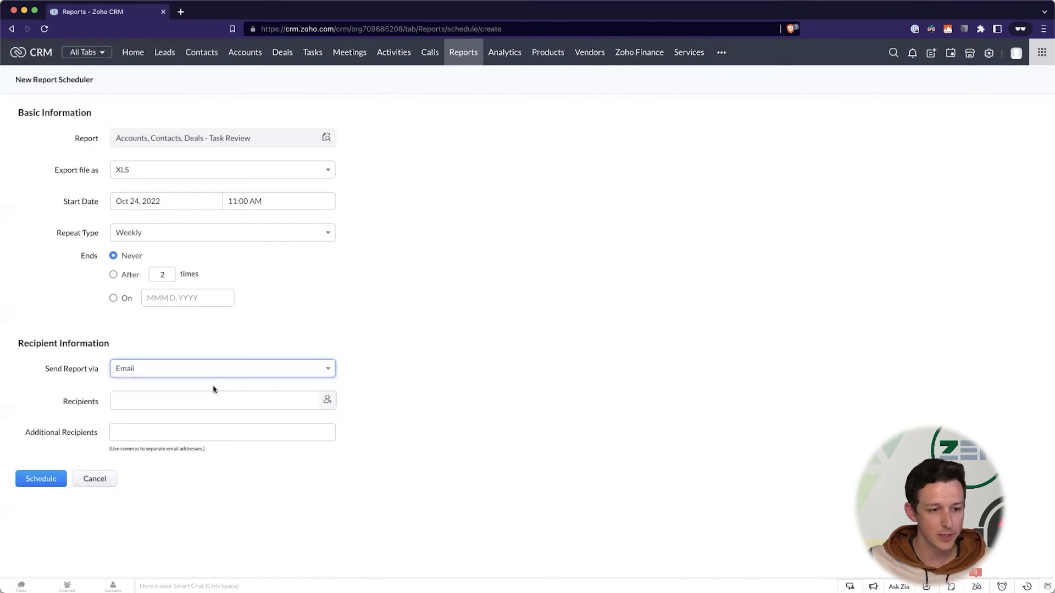
left_click(252, 409)
left_click(426, 117)
key("Return")
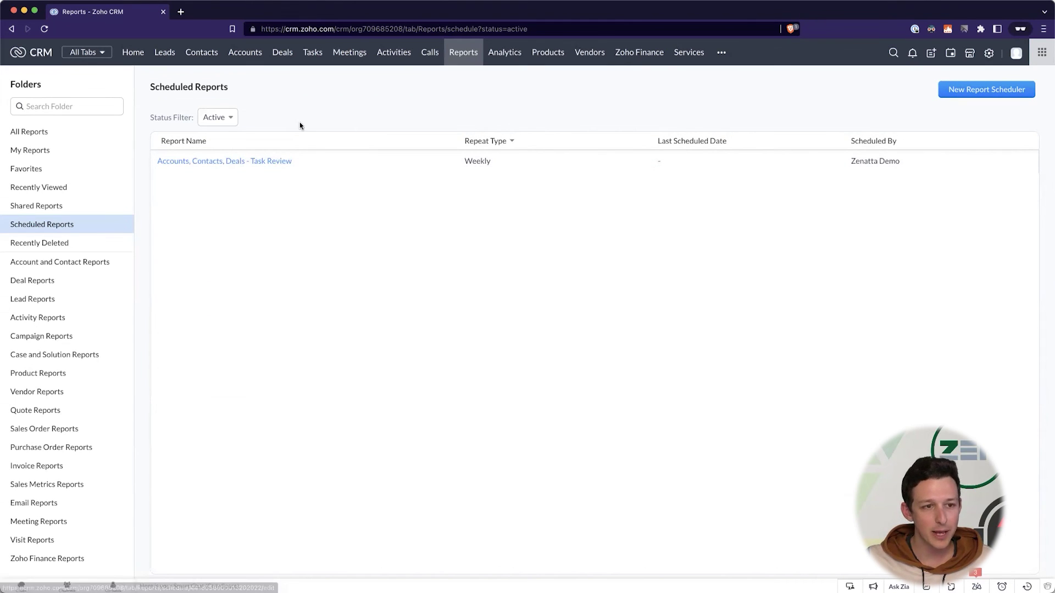
Step: Review the actions available for the scheduled Accounts, Contacts, Deals - Task Review report
left_click(297, 162)
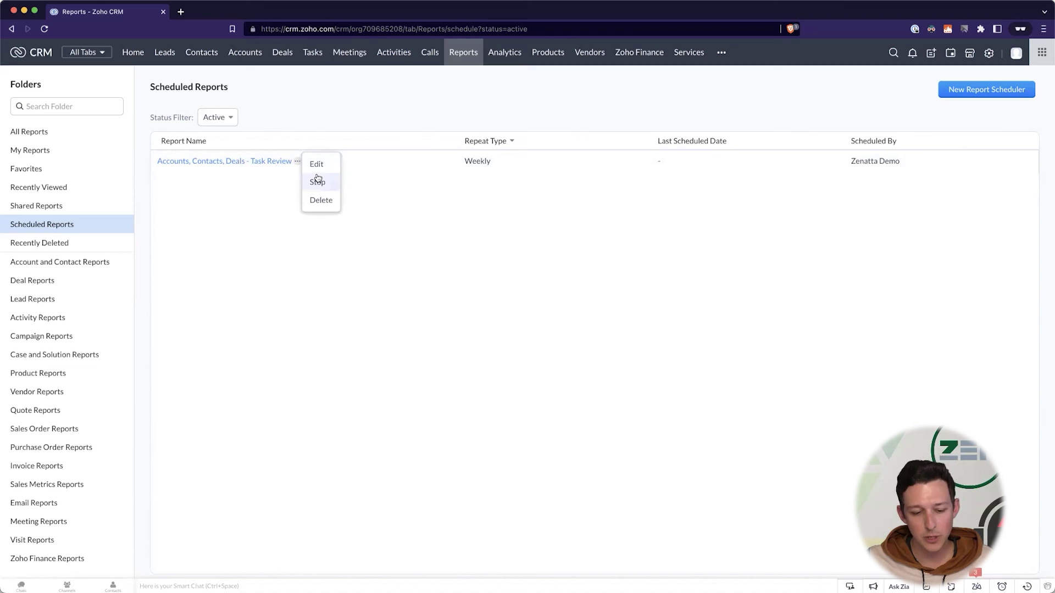